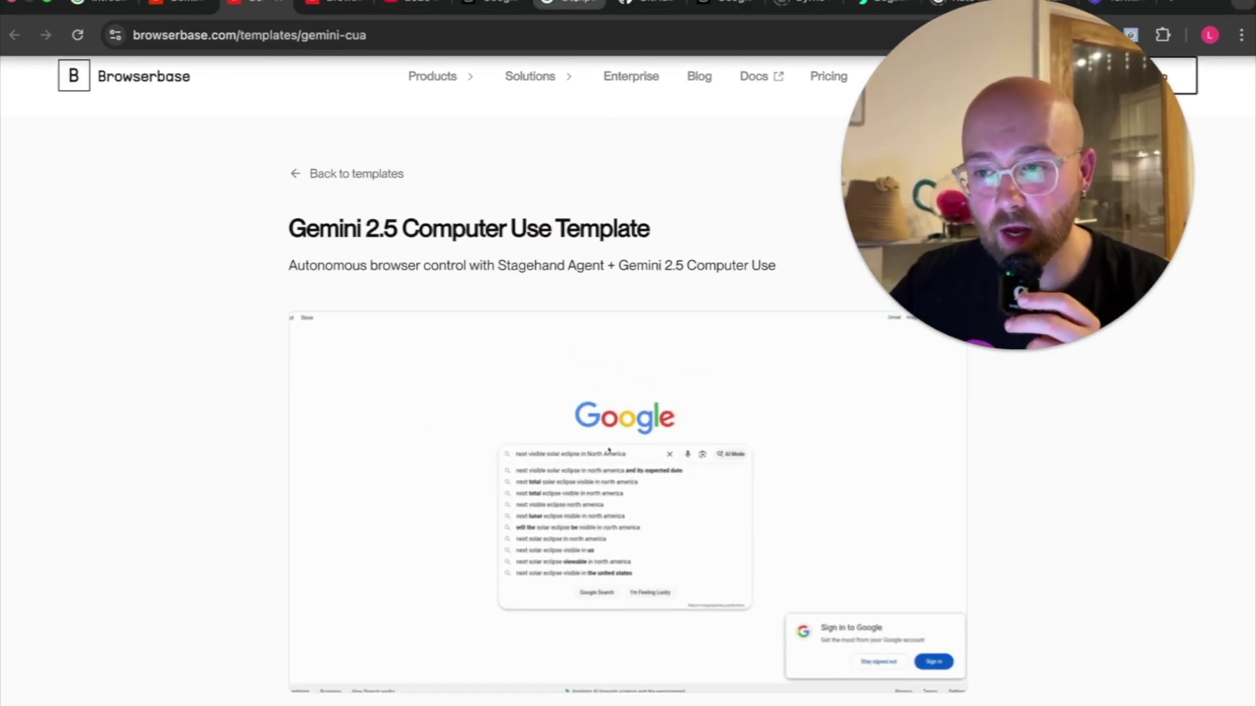
Bring up the Gemini API Computer Use documentation tab and scroll down through the docs
{"action": "left_click", "coordinate": [581, 4]}
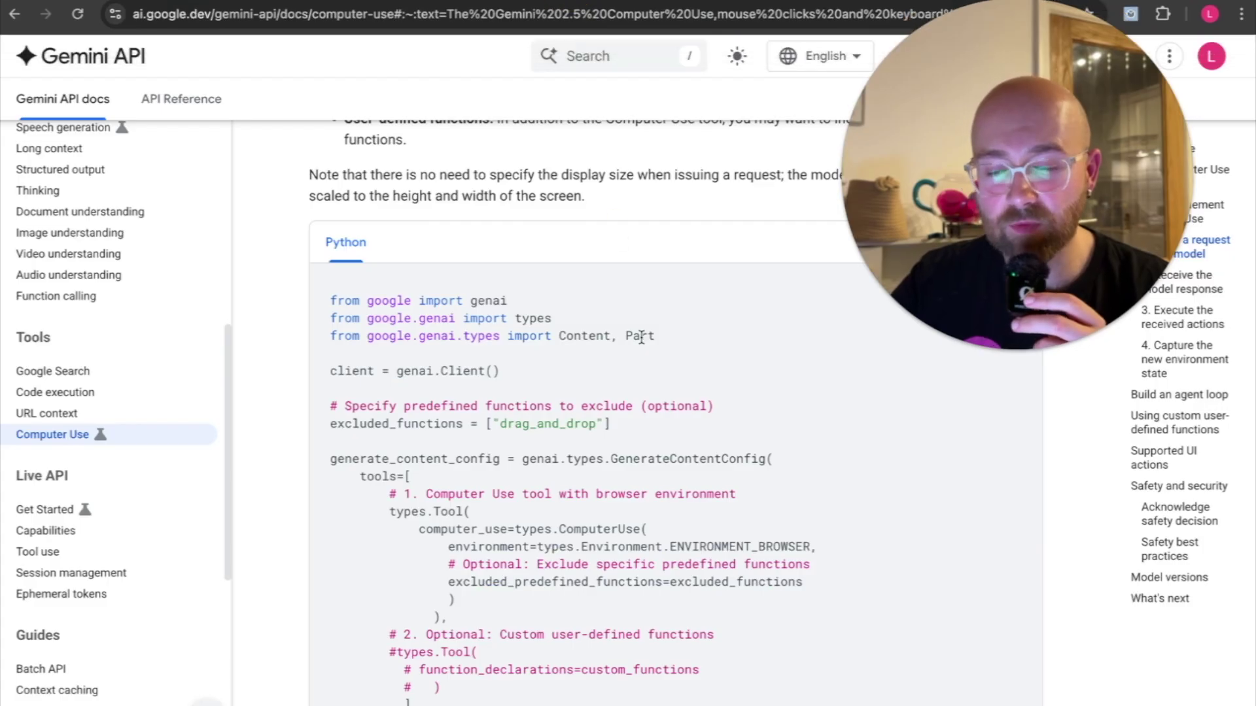
{"action": "scroll", "coordinate": [641, 338], "scroll_direction": "down", "scroll_amount": 1}
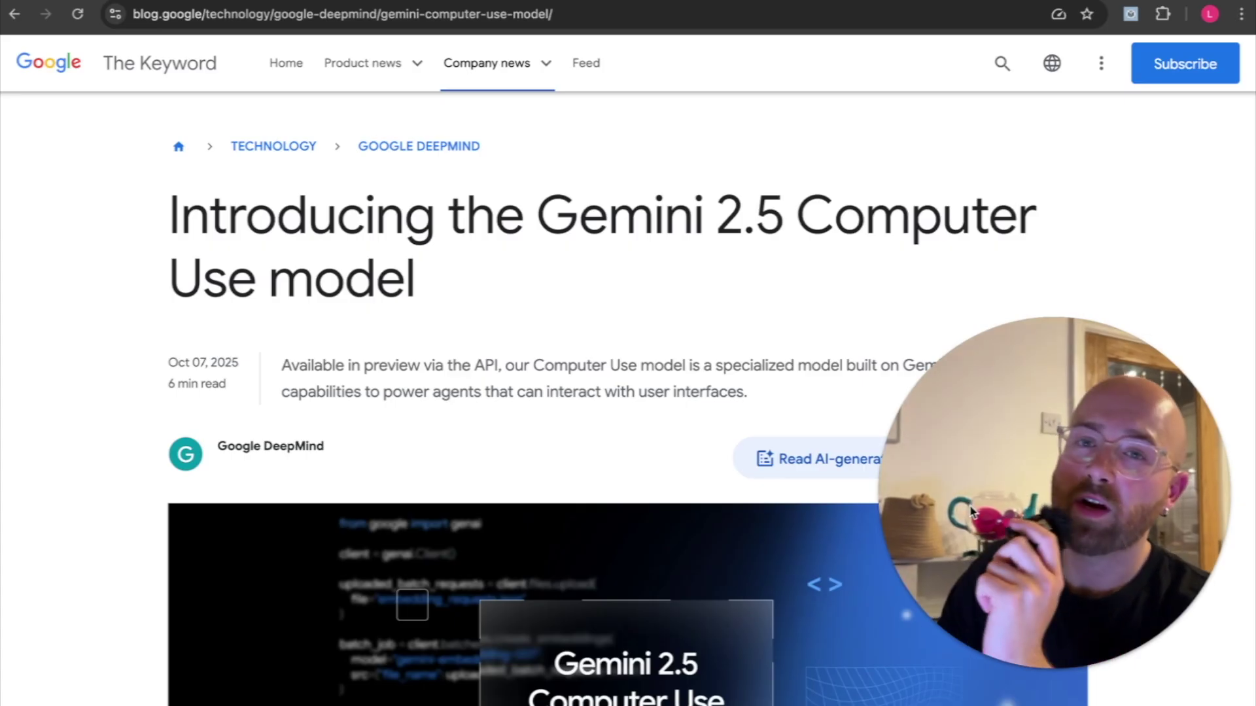
{"action": "left_click_drag", "start_coordinate": [538, 218], "coordinate": [787, 225]}
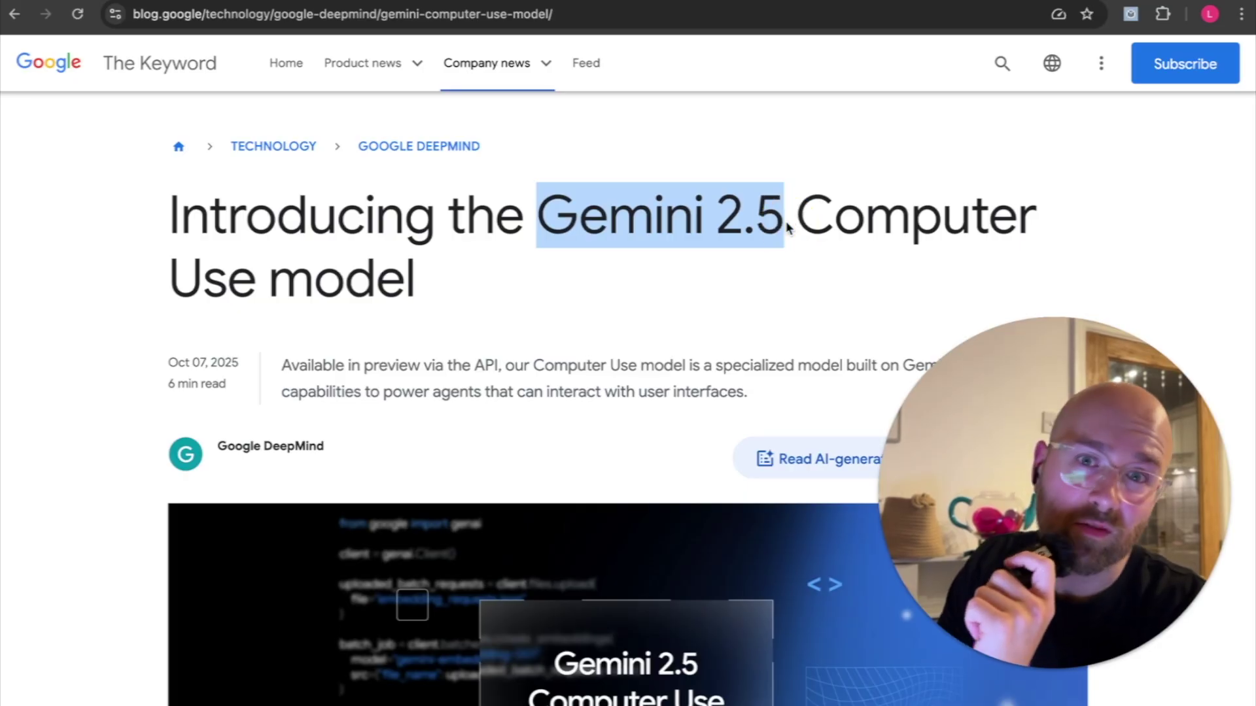
{"action": "left_click", "coordinate": [779, 265]}
{"action": "scroll", "coordinate": [780, 267], "scroll_direction": "down", "scroll_amount": 3}
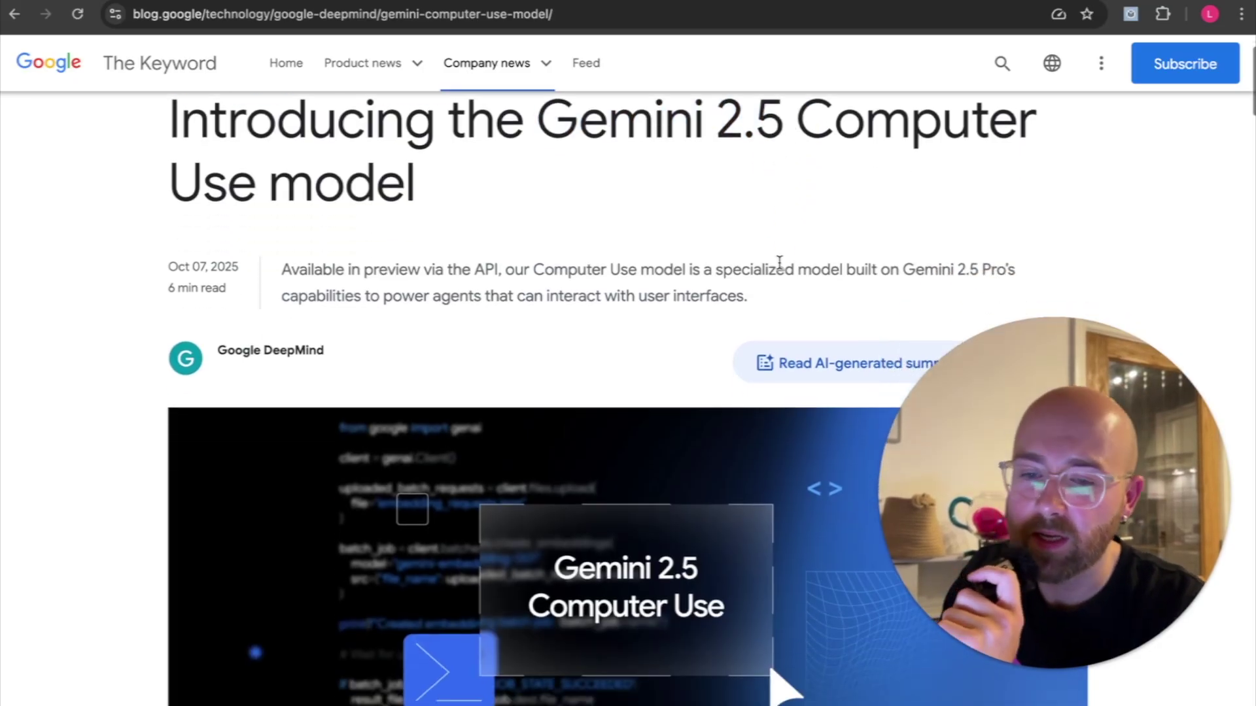
{"action": "scroll", "coordinate": [757, 300], "scroll_direction": "down", "scroll_amount": 20}
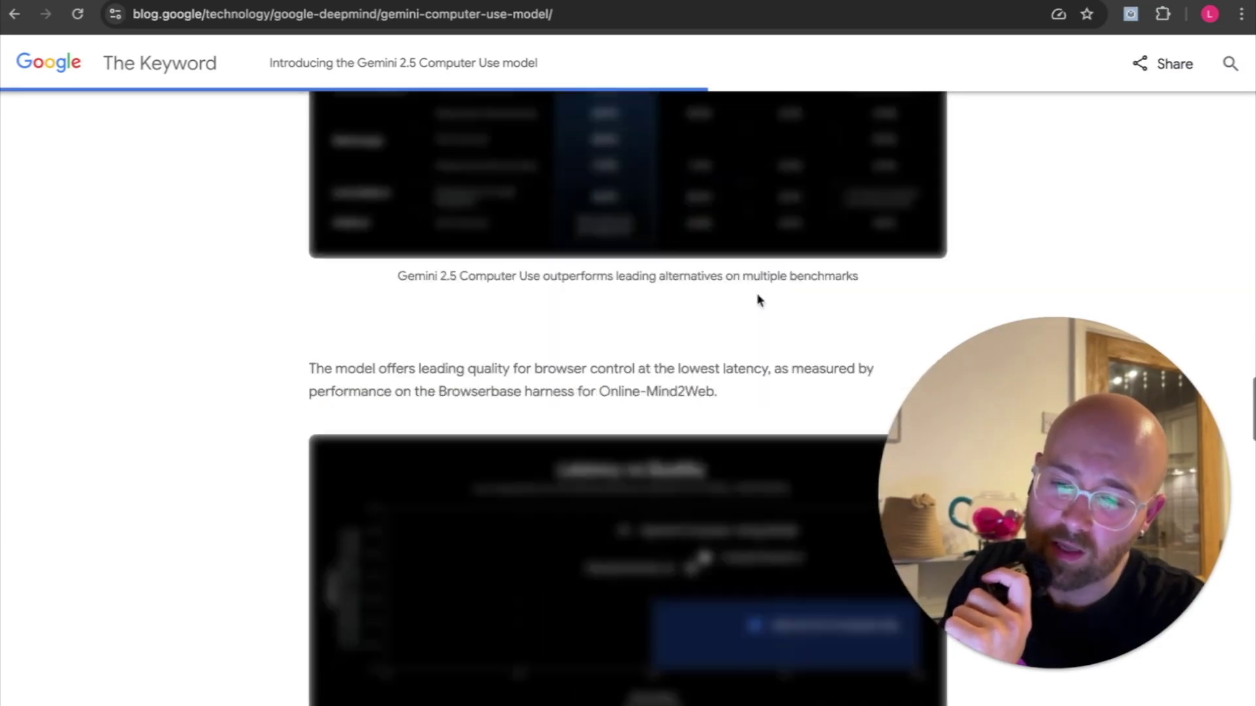
{"action": "scroll", "coordinate": [756, 293], "scroll_direction": "down", "scroll_amount": 10}
{"action": "scroll", "coordinate": [757, 295], "scroll_direction": "up", "scroll_amount": 20}
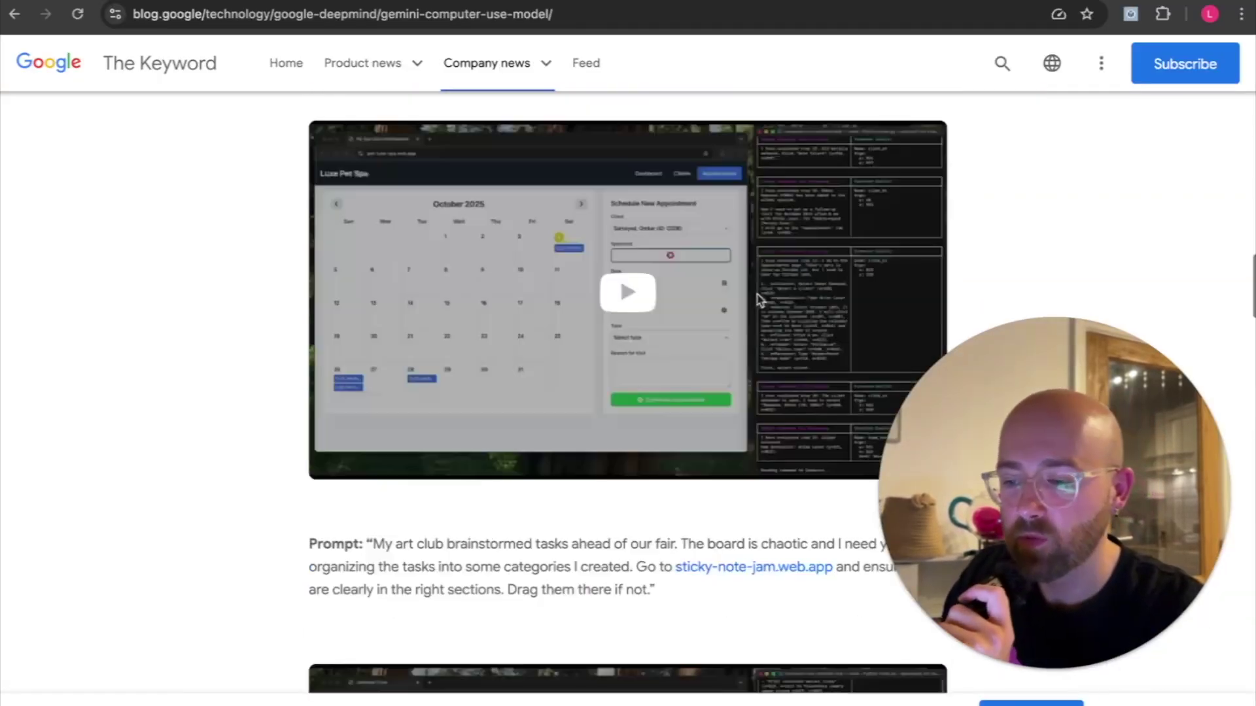
{"action": "scroll", "coordinate": [756, 301], "scroll_direction": "down", "scroll_amount": 3}
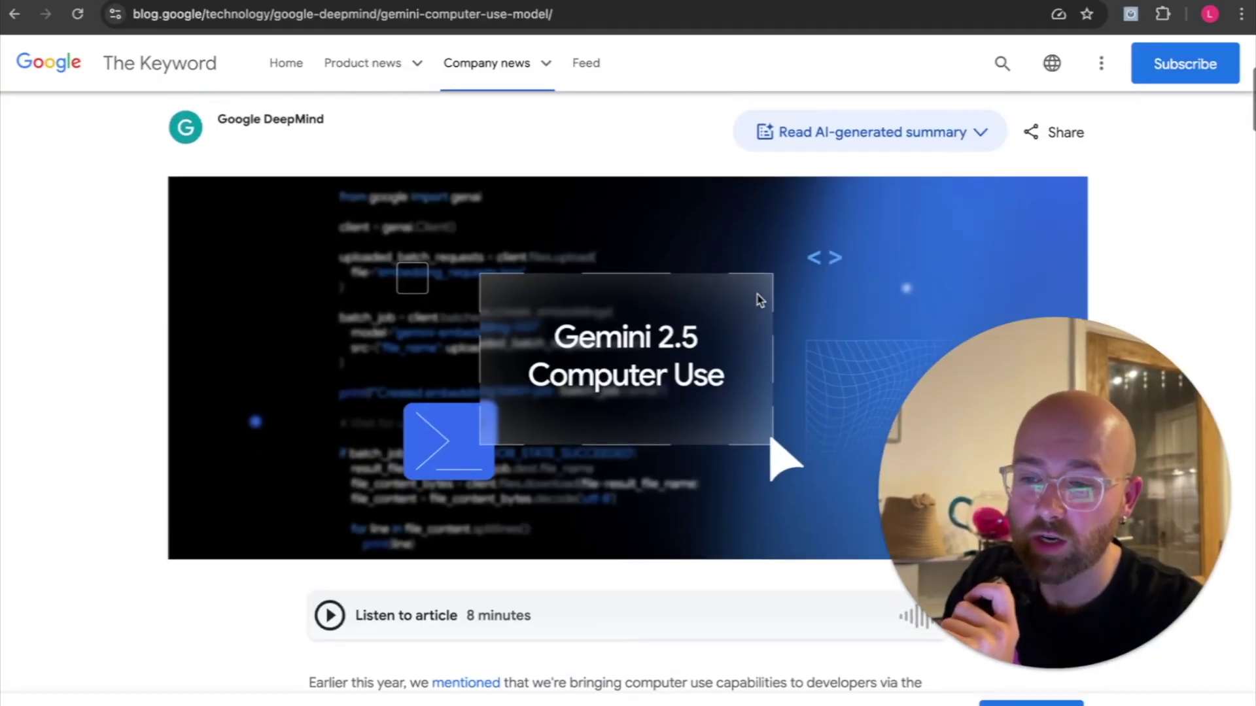
{"action": "left_click", "coordinate": [876, 149]}
{"action": "scroll", "coordinate": [886, 225], "scroll_direction": "down", "scroll_amount": 1}
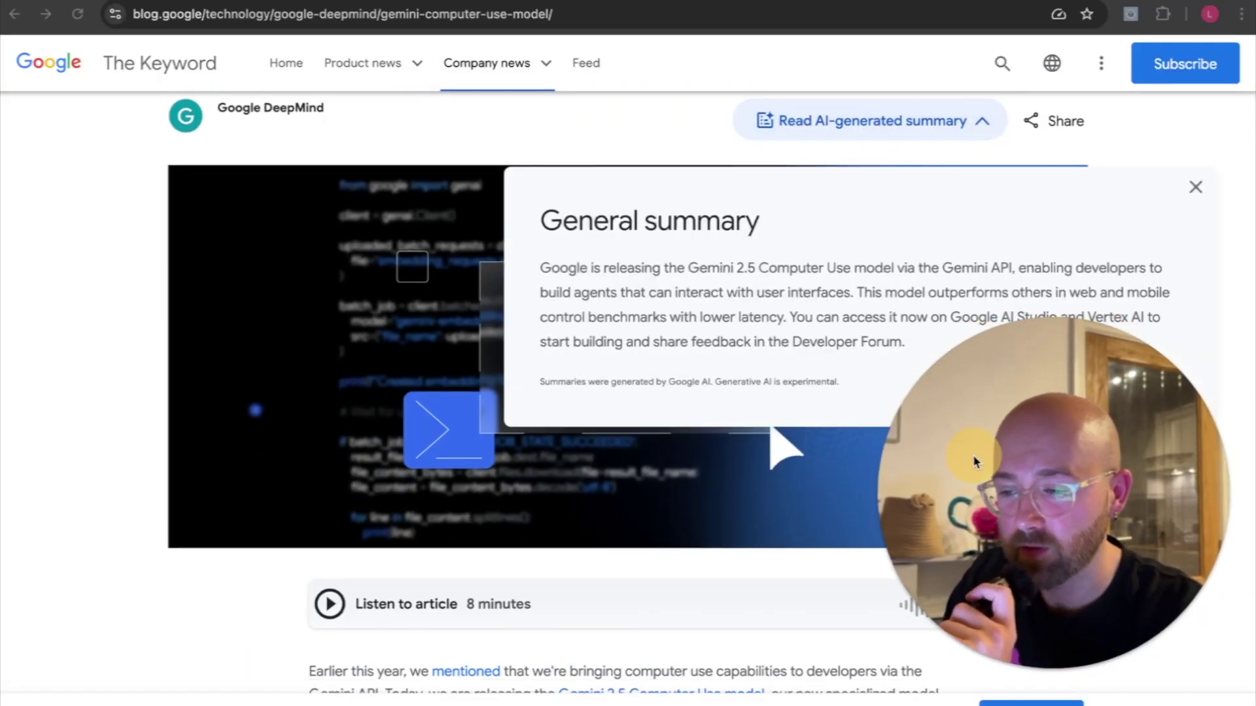
{"action": "scroll", "coordinate": [869, 294], "scroll_direction": "down", "scroll_amount": 1}
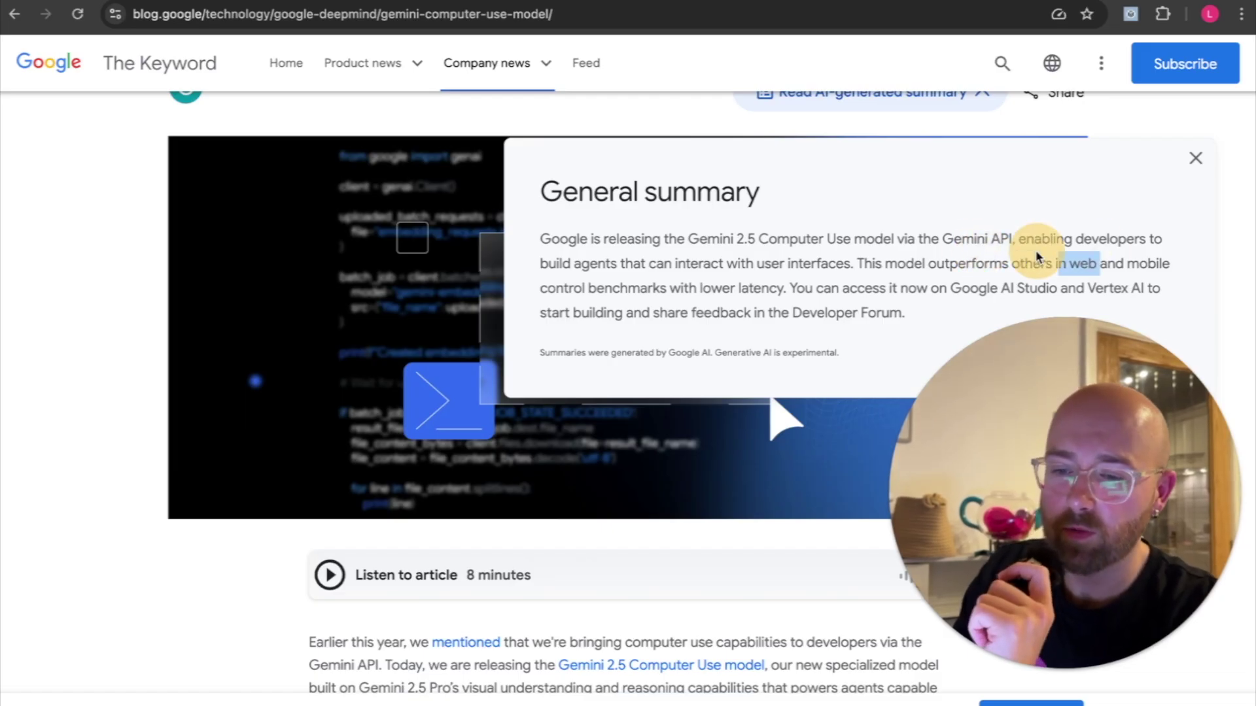
{"action": "left_click_drag", "start_coordinate": [1037, 256], "coordinate": [670, 260]}
{"action": "left_click", "coordinate": [764, 268]}
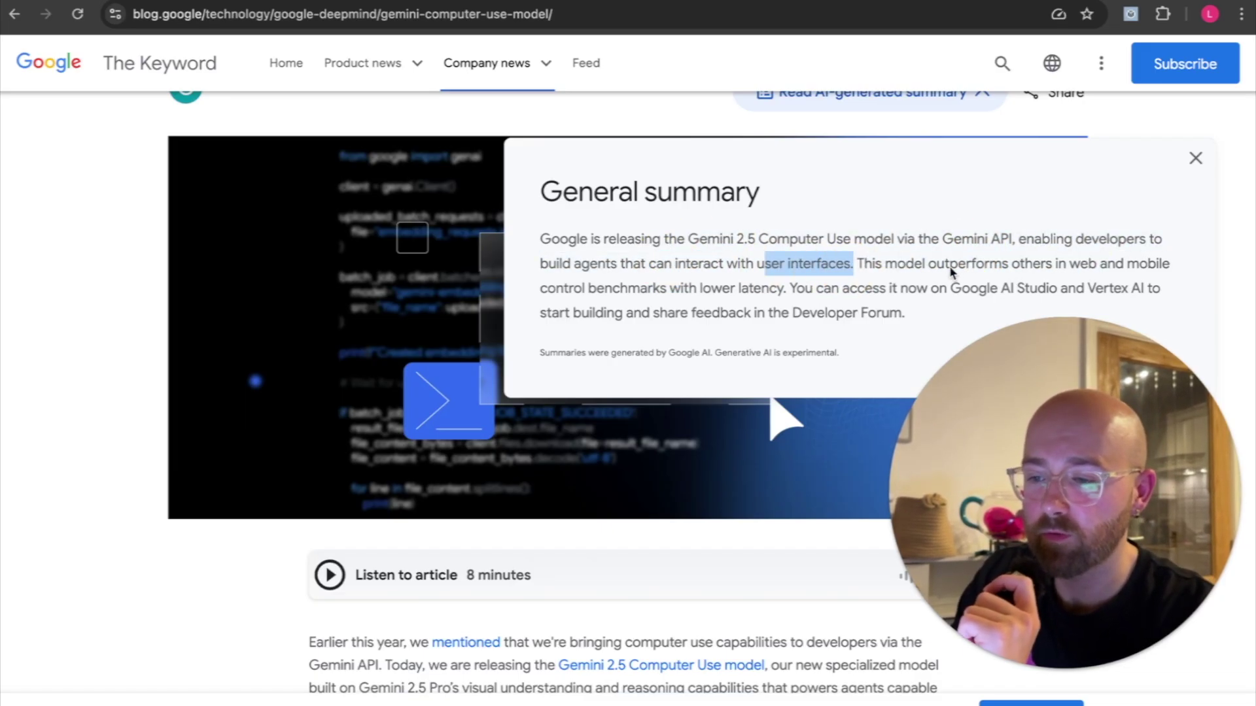
{"action": "left_click_drag", "start_coordinate": [932, 267], "coordinate": [707, 282]}
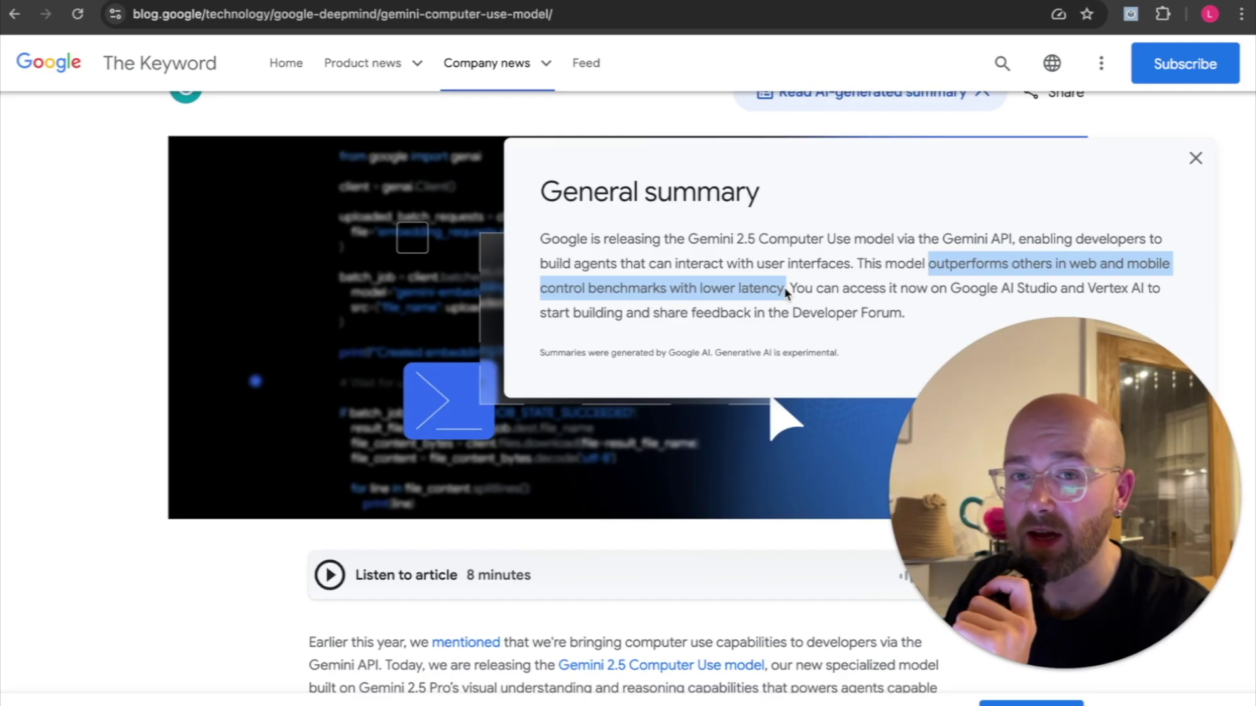
{"action": "left_click_drag", "start_coordinate": [795, 294], "coordinate": [1002, 294]}
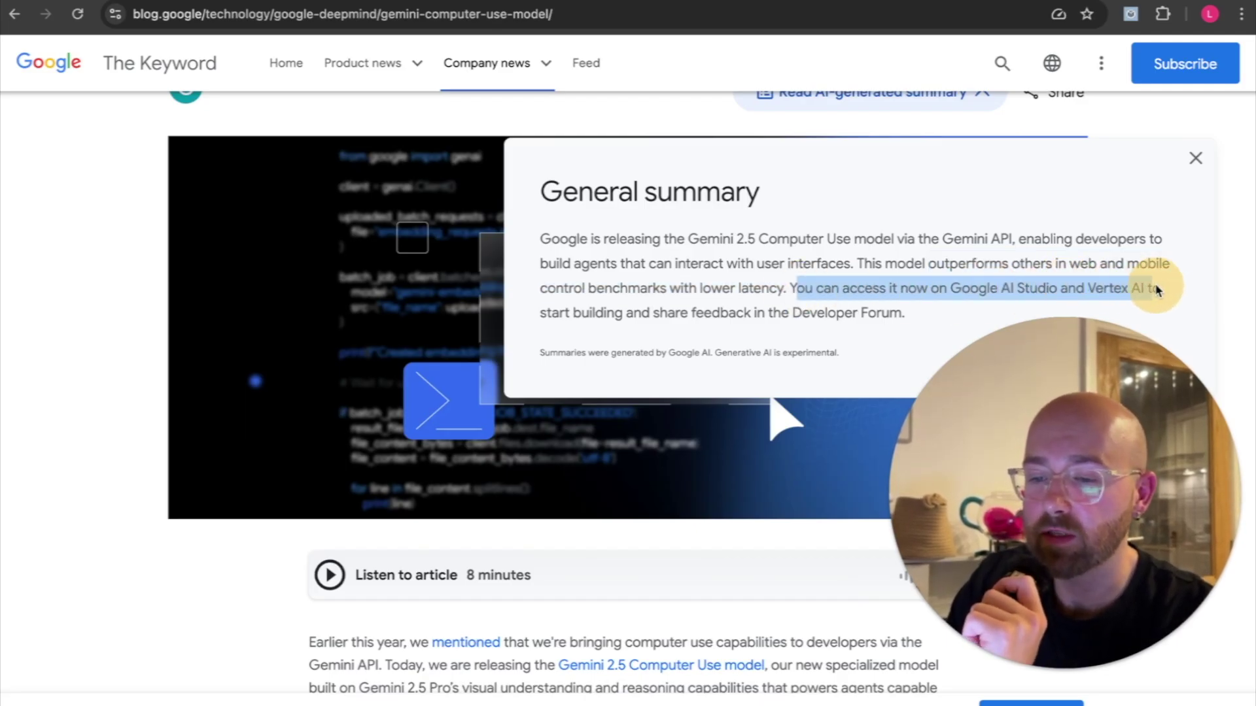
{"action": "left_click_drag", "start_coordinate": [1156, 290], "coordinate": [688, 341]}
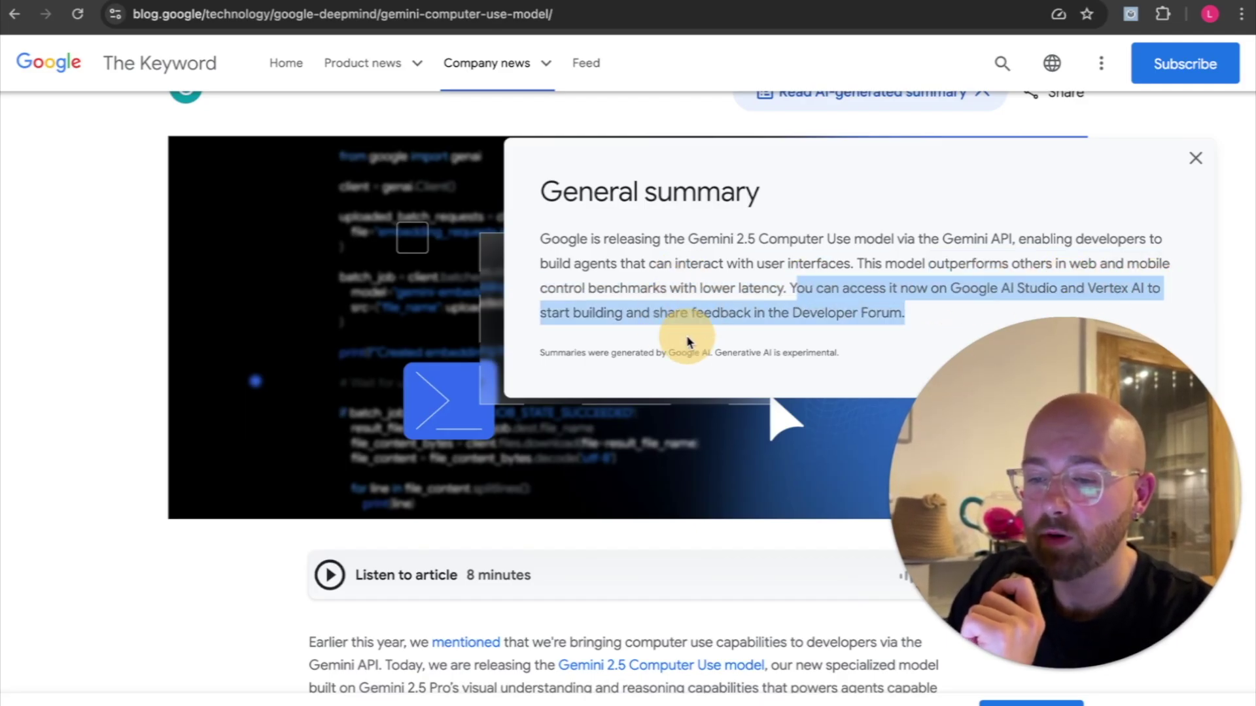
{"action": "left_click", "coordinate": [897, 314]}
Close the AI summary and scroll past How it works to the Benchmark Performance table
{"action": "left_click", "coordinate": [1196, 159]}
{"action": "scroll", "coordinate": [1199, 163], "scroll_direction": "up", "scroll_amount": 5}
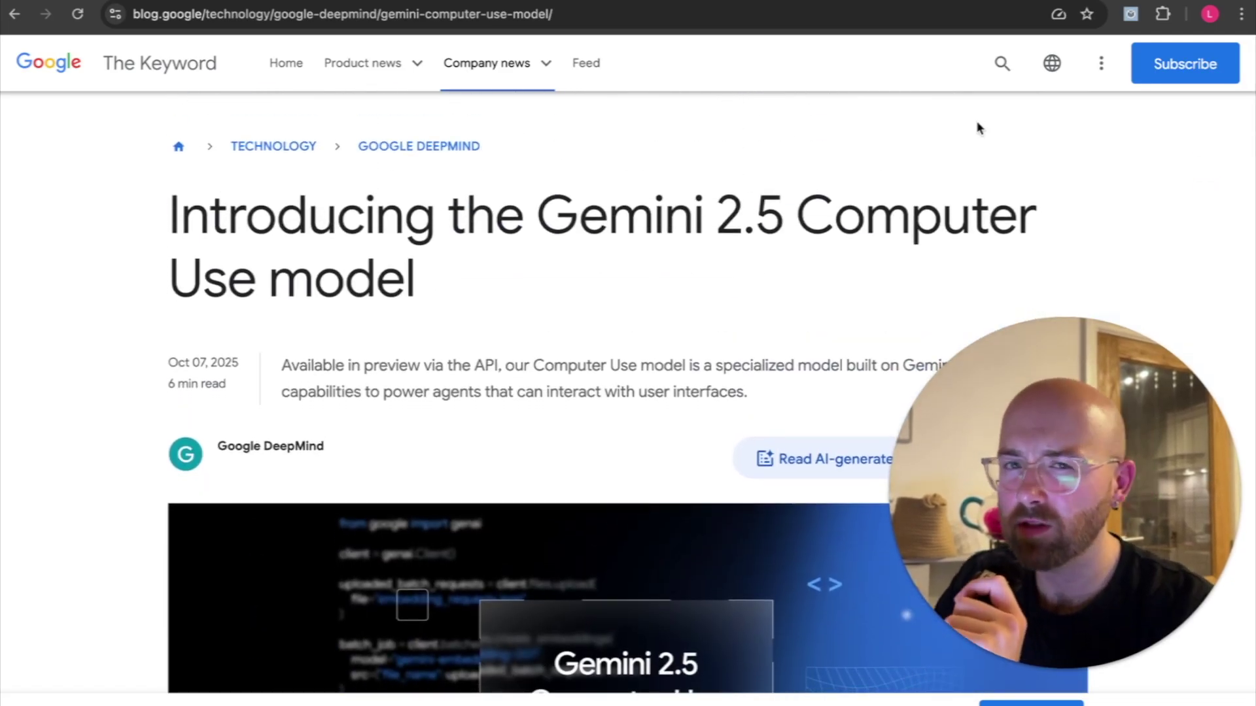
{"action": "scroll", "coordinate": [710, 136], "scroll_direction": "down", "scroll_amount": 1}
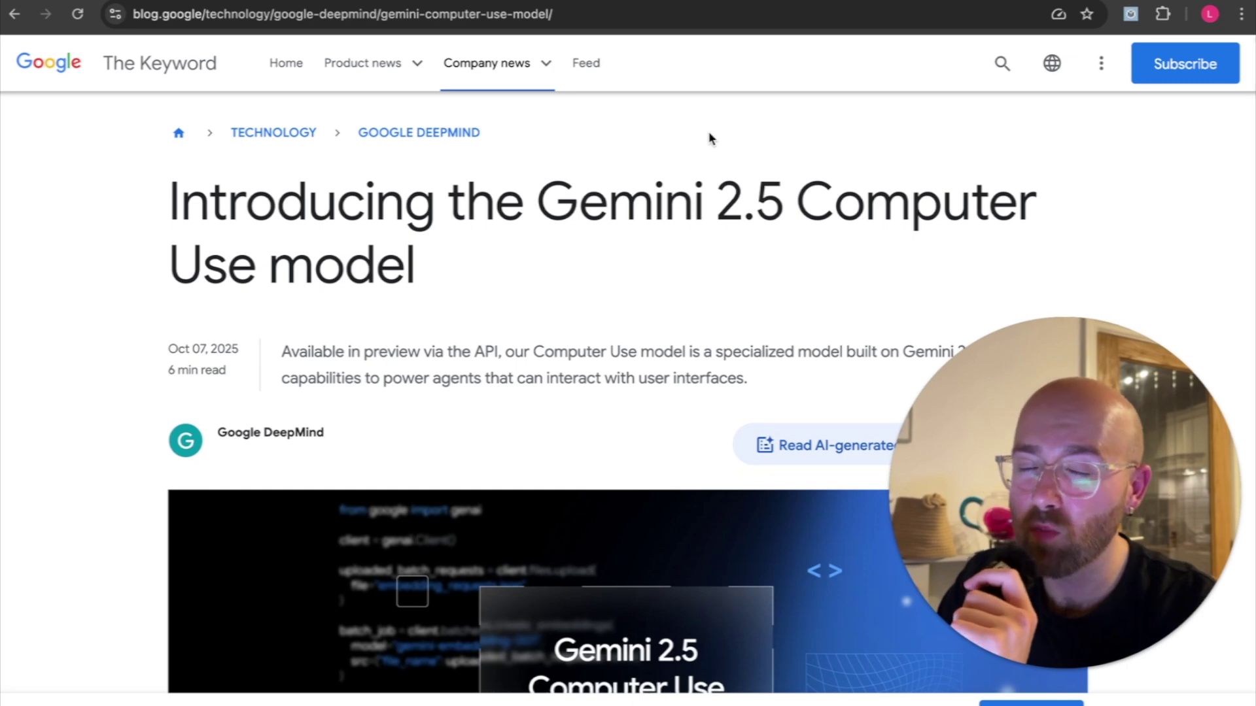
{"action": "scroll", "coordinate": [599, 191], "scroll_direction": "down", "scroll_amount": 10}
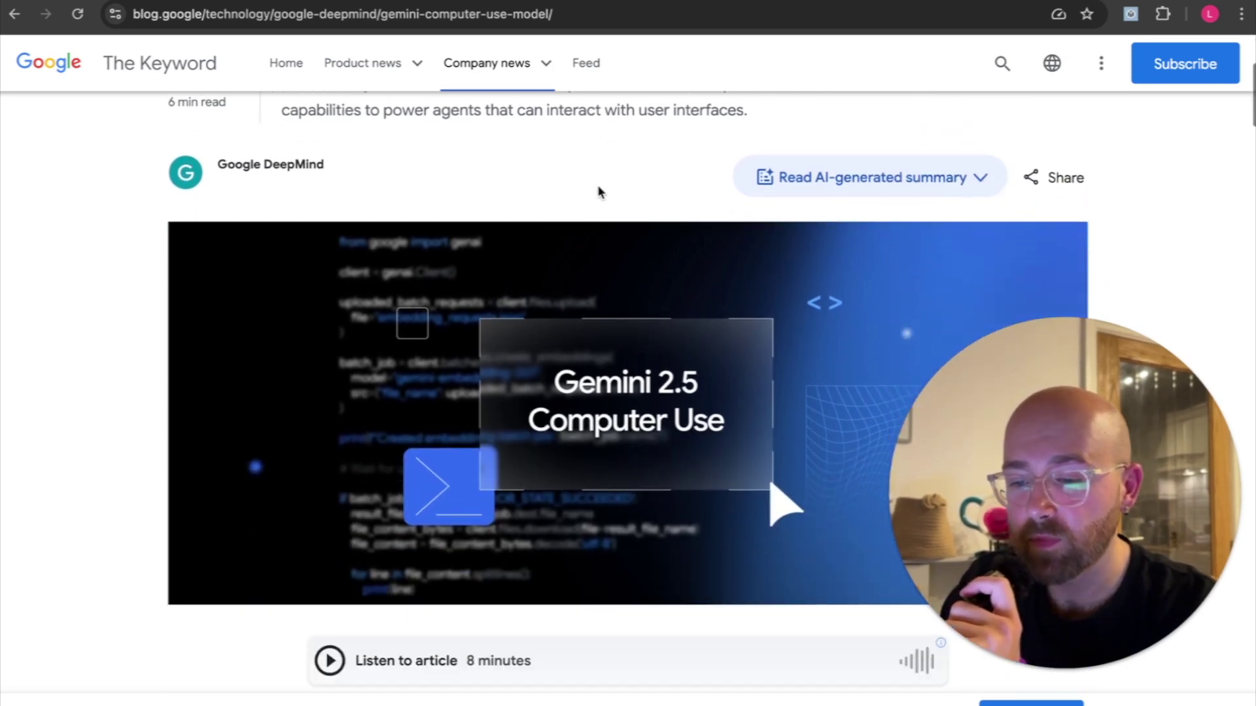
{"action": "scroll", "coordinate": [599, 191], "scroll_direction": "down", "scroll_amount": 6}
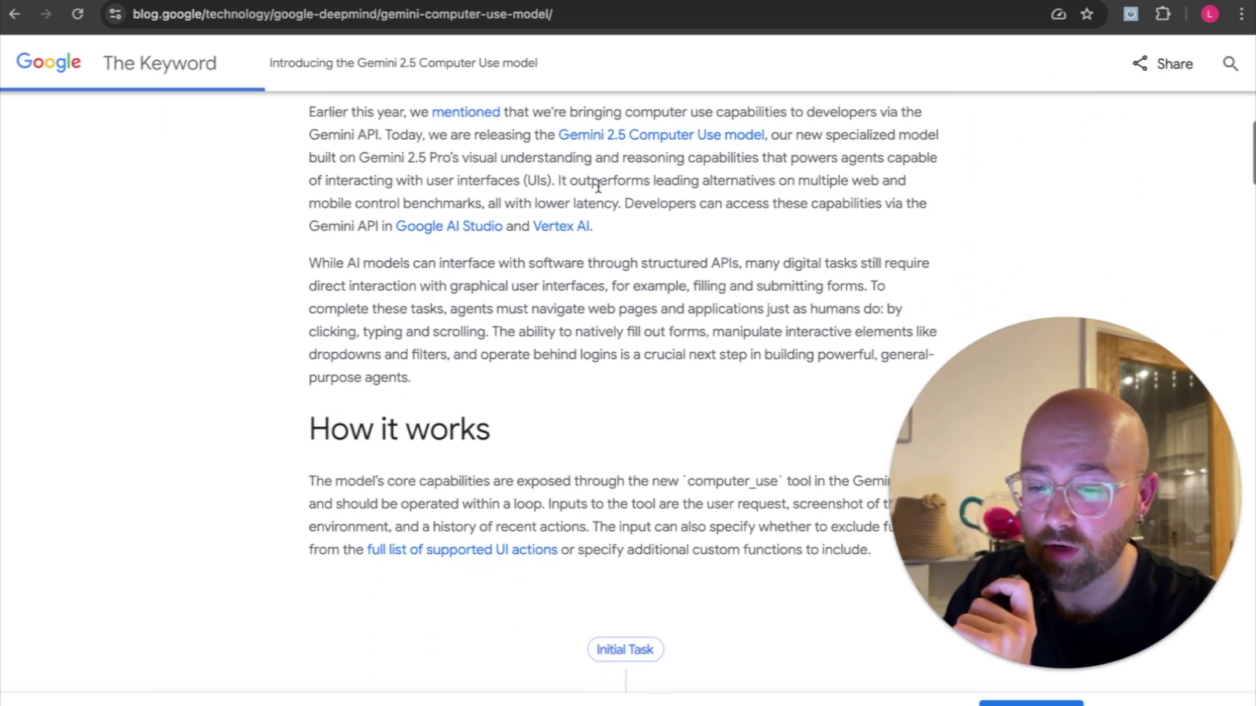
{"action": "scroll", "coordinate": [597, 187], "scroll_direction": "up", "scroll_amount": 1}
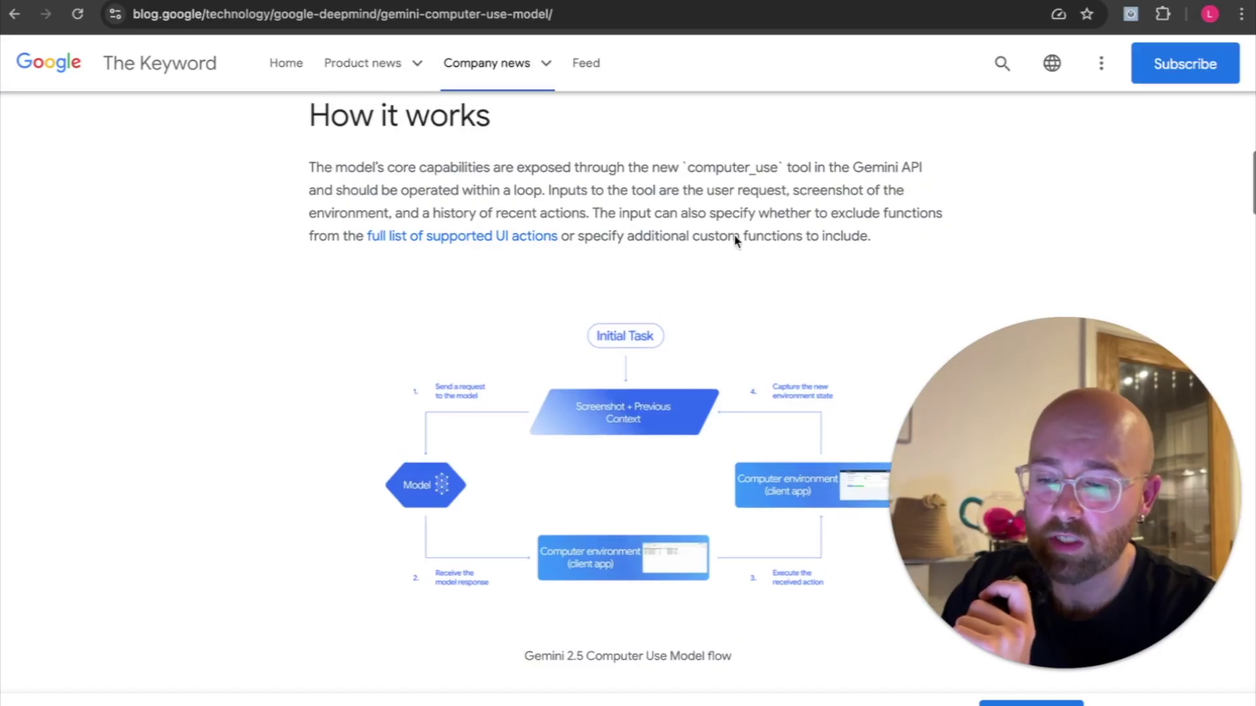
{"action": "left_click_drag", "start_coordinate": [972, 463], "coordinate": [970, 214]}
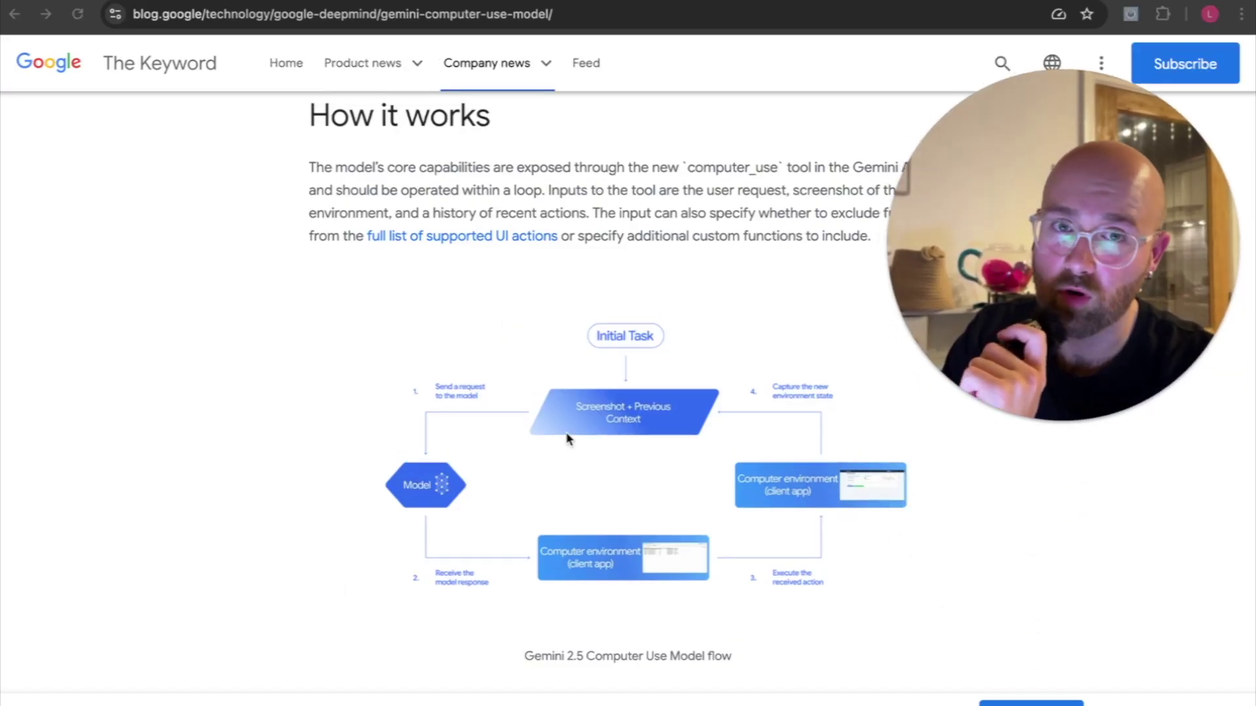
{"action": "scroll", "coordinate": [798, 484], "scroll_direction": "down", "scroll_amount": 10}
{"action": "scroll", "coordinate": [798, 490], "scroll_direction": "up", "scroll_amount": 2}
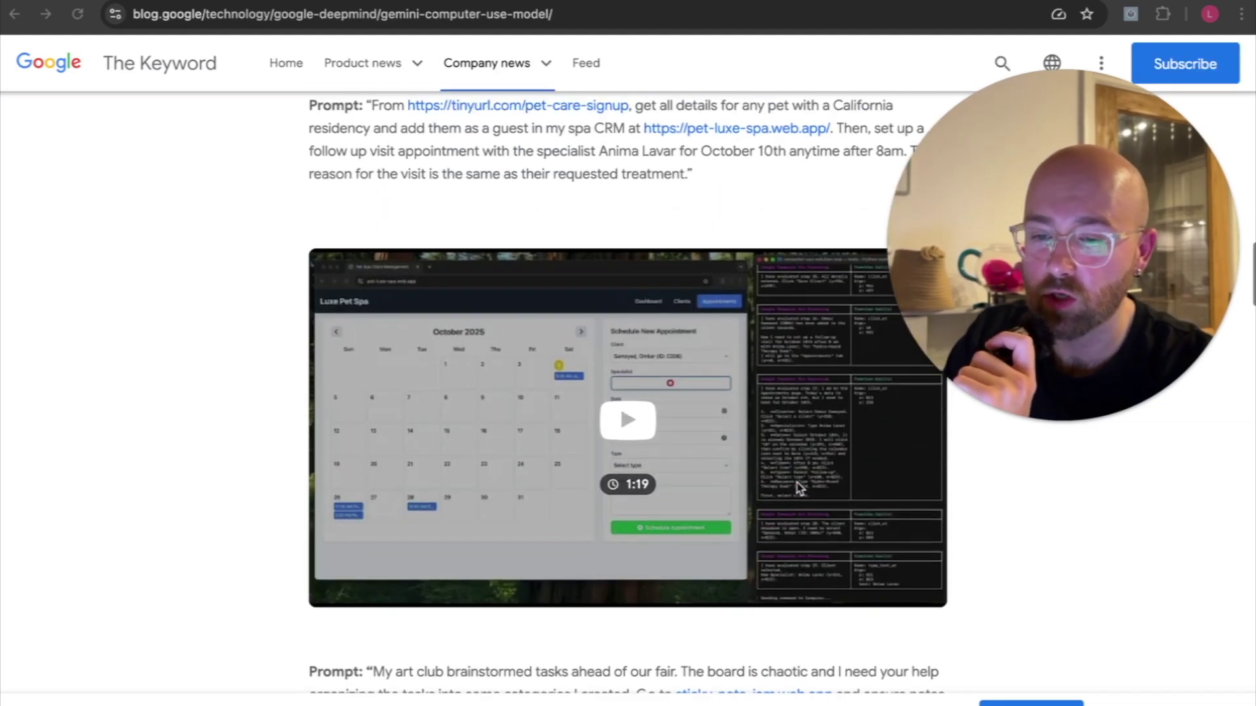
{"action": "scroll", "coordinate": [799, 489], "scroll_direction": "down", "scroll_amount": 10}
{"action": "scroll", "coordinate": [798, 488], "scroll_direction": "down", "scroll_amount": 6}
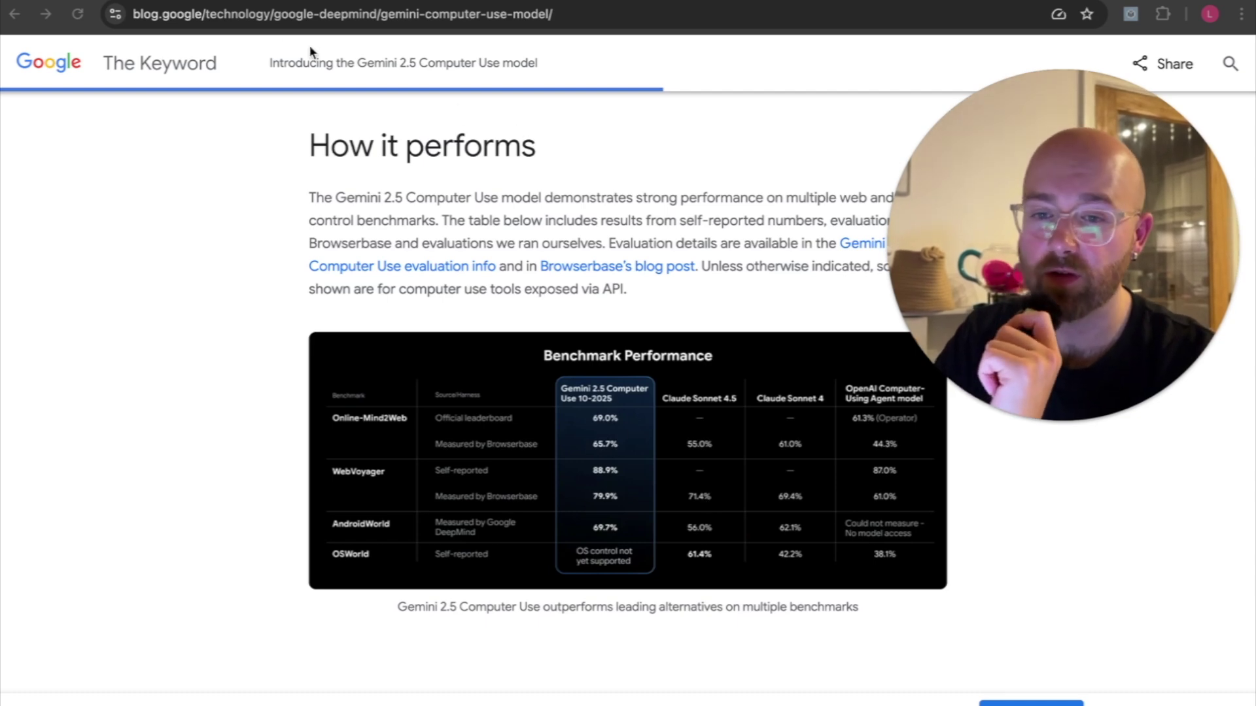
Scroll to How to get started, highlight the Try it now line, and follow the Browserbase demo link
{"action": "scroll", "coordinate": [450, 403], "scroll_direction": "down", "scroll_amount": 2}
{"action": "scroll", "coordinate": [450, 402], "scroll_direction": "up", "scroll_amount": 1}
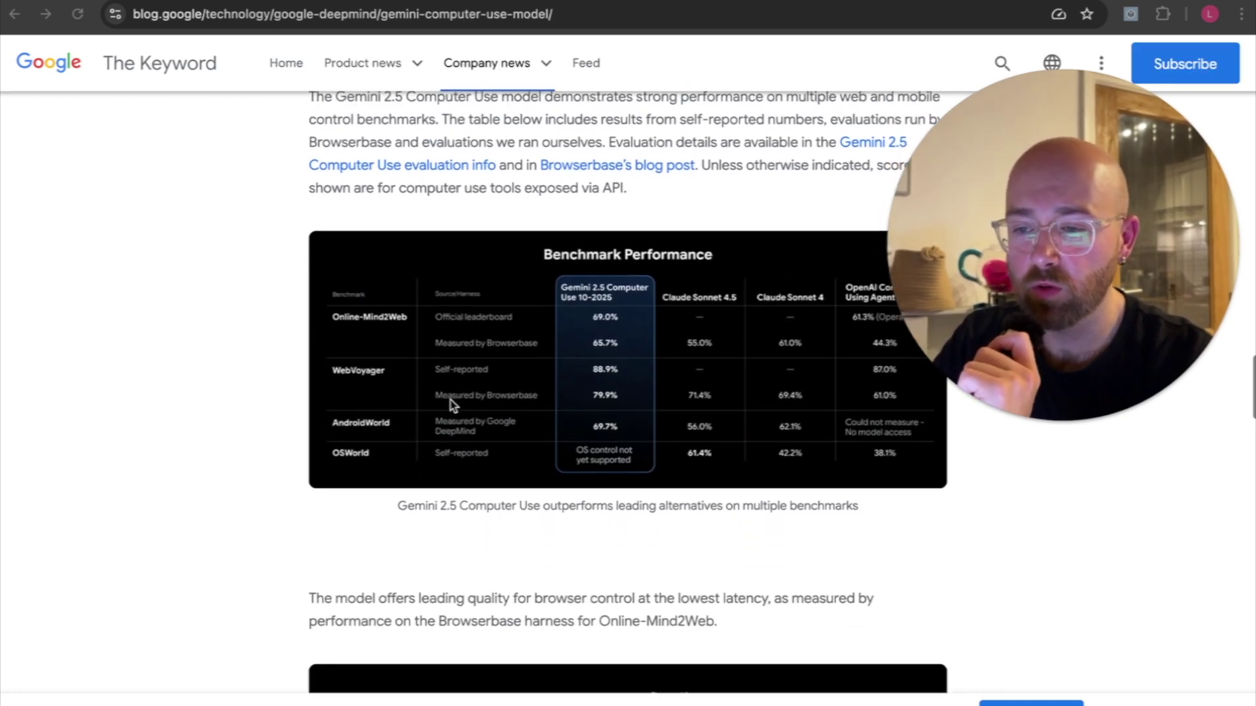
{"action": "scroll", "coordinate": [450, 402], "scroll_direction": "down", "scroll_amount": 1}
{"action": "scroll", "coordinate": [450, 402], "scroll_direction": "down", "scroll_amount": 10}
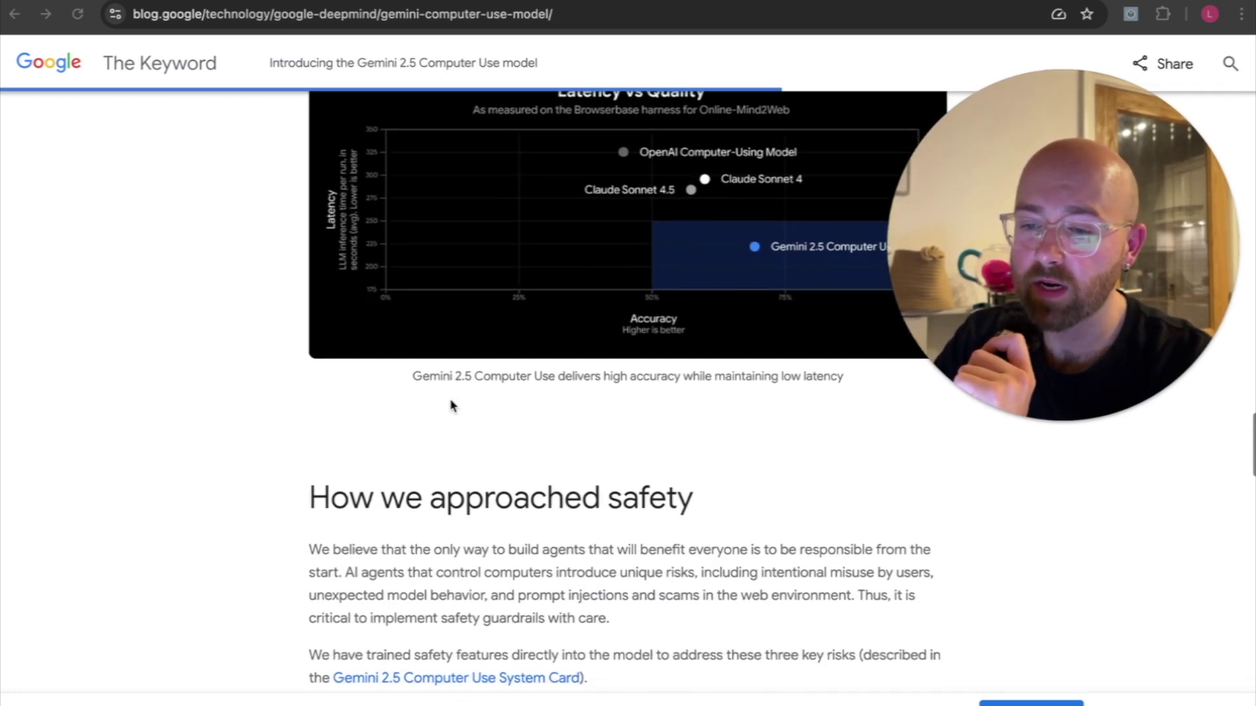
{"action": "scroll", "coordinate": [450, 404], "scroll_direction": "down", "scroll_amount": 12}
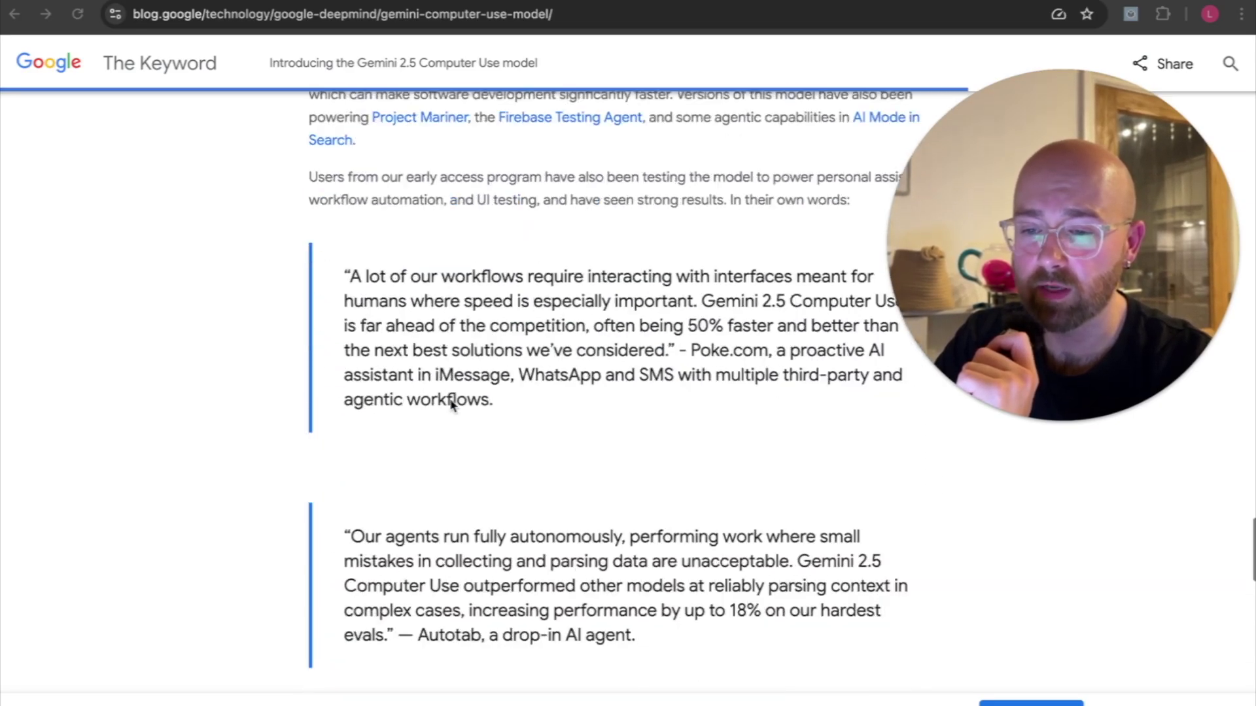
{"action": "scroll", "coordinate": [450, 404], "scroll_direction": "down", "scroll_amount": 5}
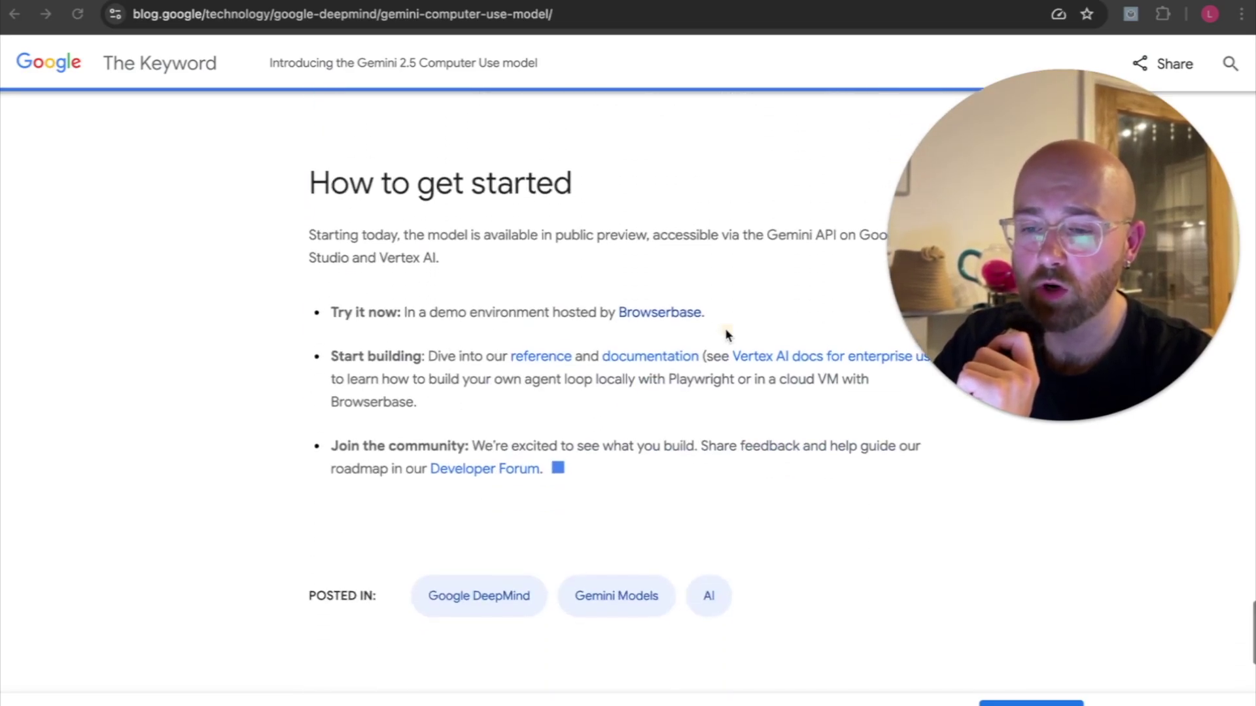
{"action": "left_click_drag", "start_coordinate": [719, 317], "coordinate": [556, 303]}
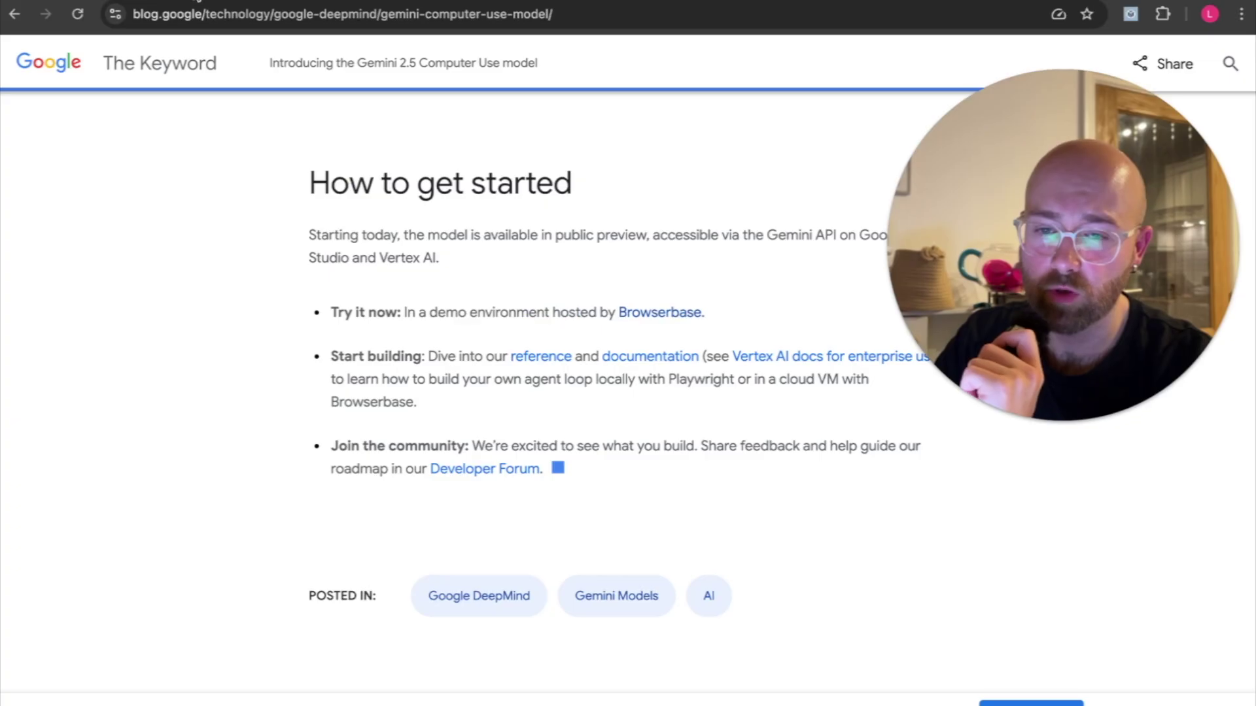
{"action": "left_click", "coordinate": [660, 312]}
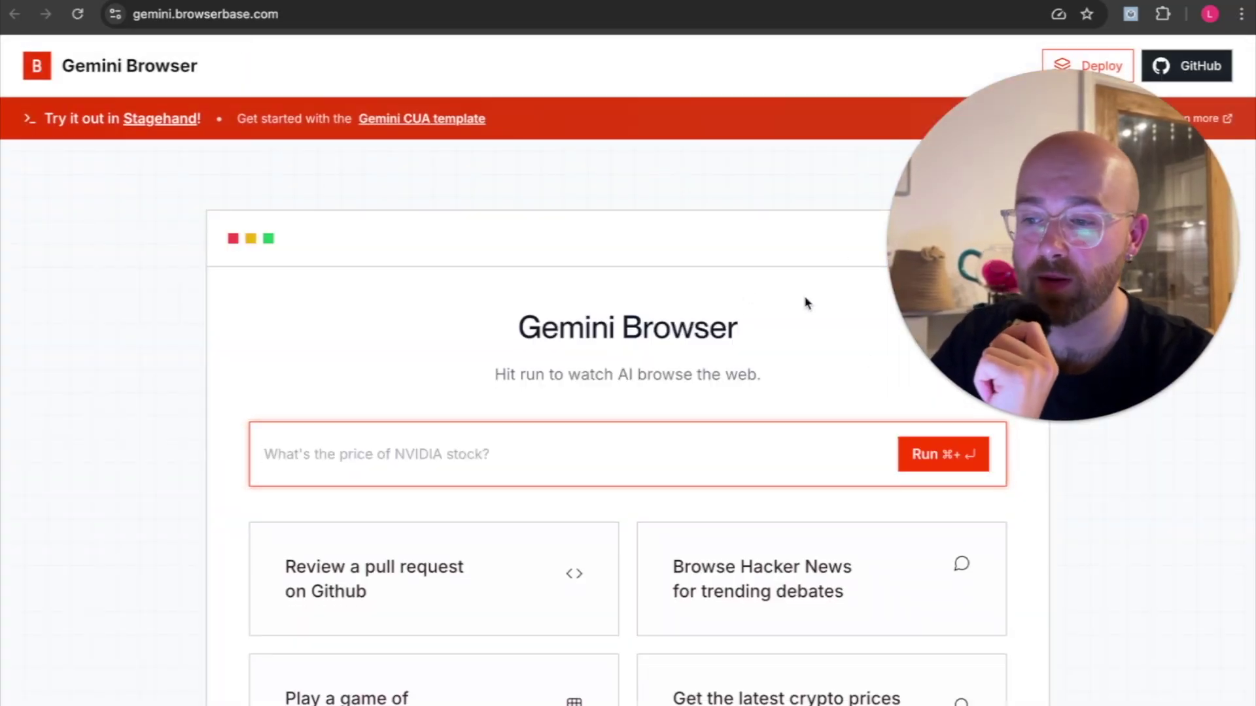
Scroll the gemini.browserbase.com page down to reveal example task cards like 2048 and Hacker News
{"action": "scroll", "coordinate": [734, 421], "scroll_direction": "down", "scroll_amount": 1}
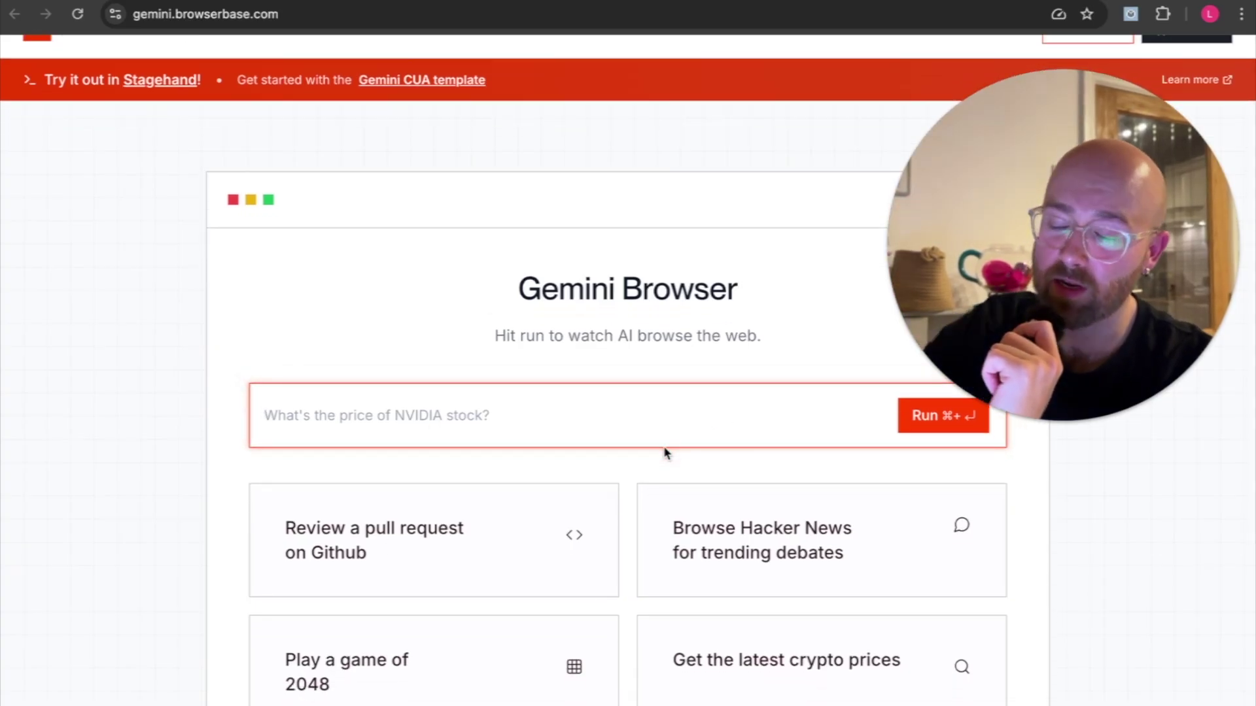
{"action": "scroll", "coordinate": [719, 432], "scroll_direction": "down", "scroll_amount": 1}
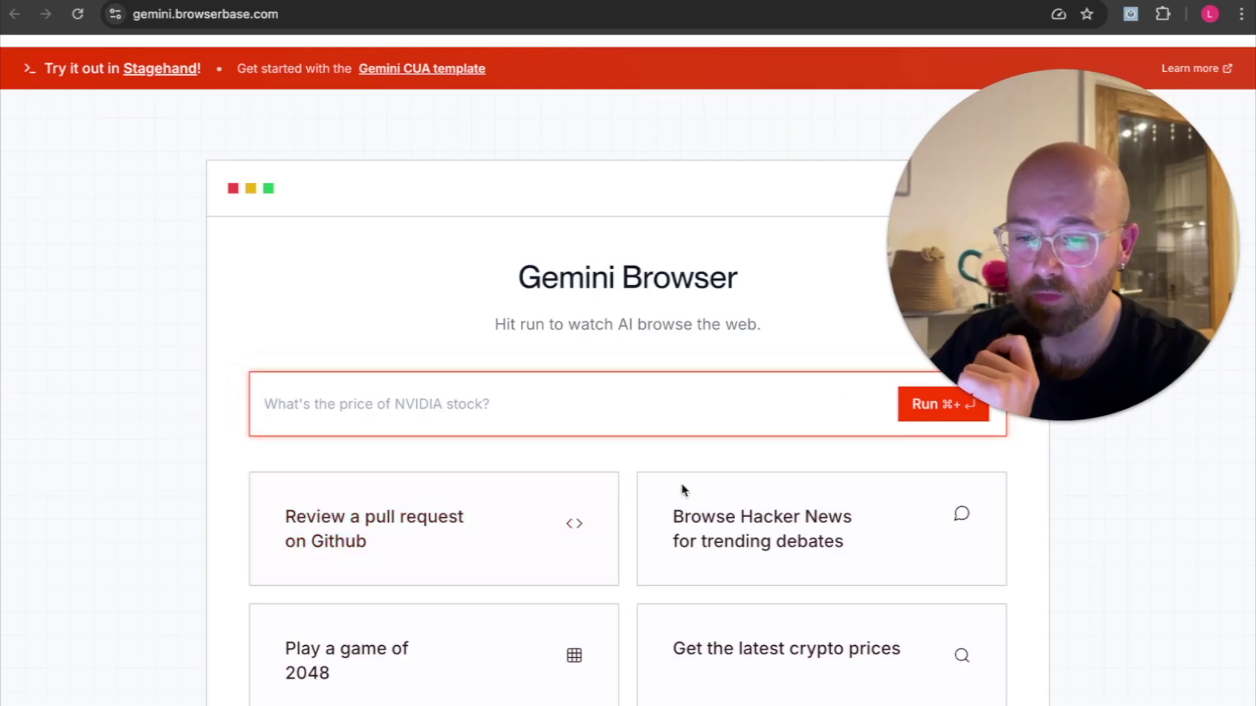
Launch the play-2048 example task and follow the agent past Google's German cookie page
{"action": "left_click", "coordinate": [317, 668]}
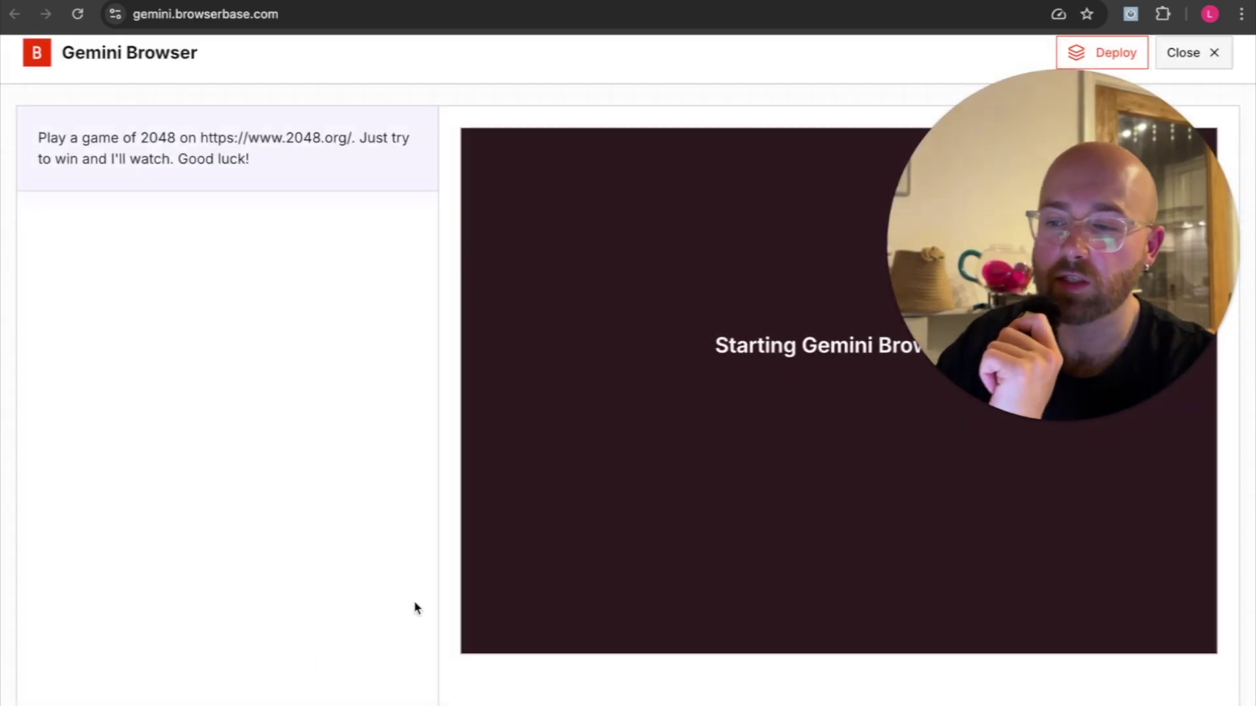
{"action": "left_click_drag", "start_coordinate": [1079, 353], "coordinate": [1081, 597]}
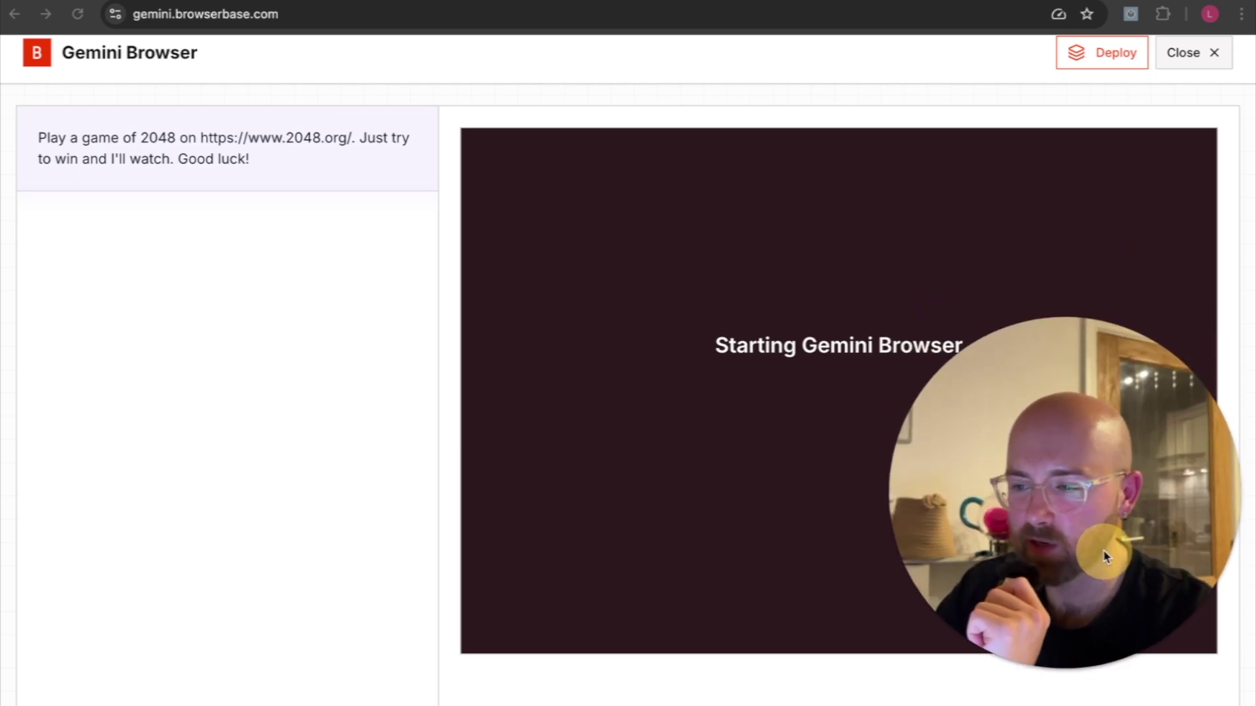
{"action": "left_click_drag", "start_coordinate": [1104, 556], "coordinate": [1177, 120]}
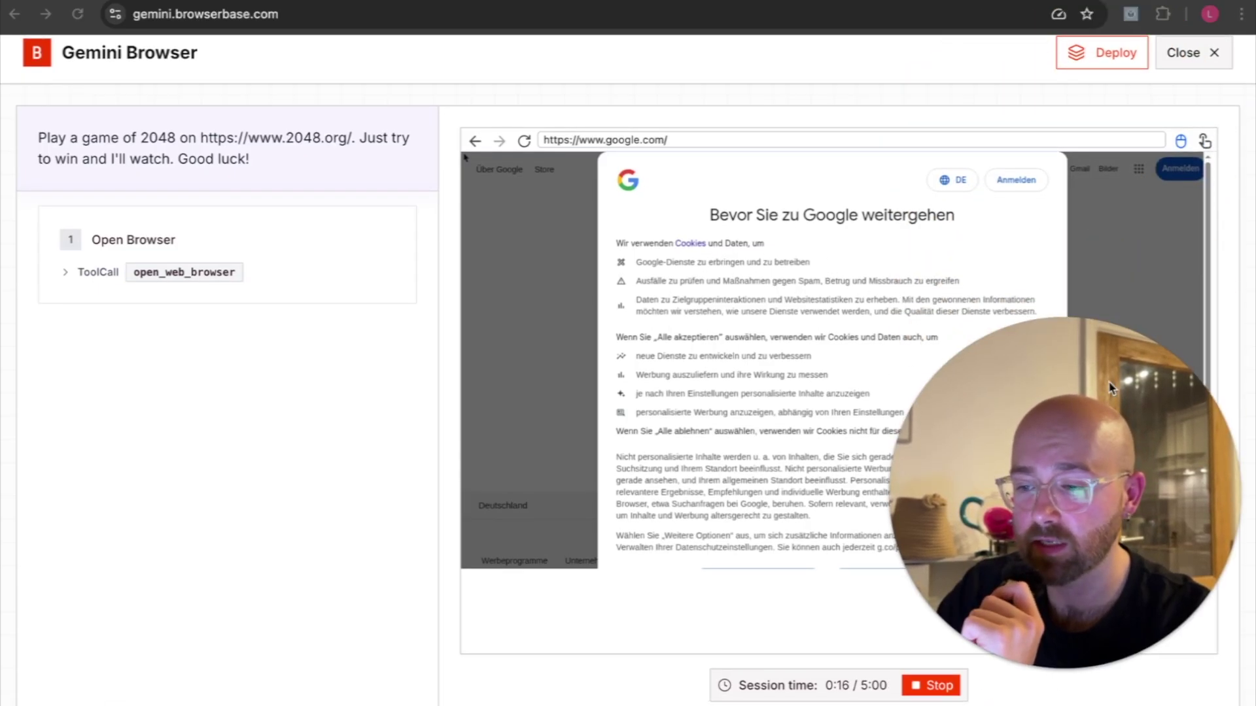
{"action": "left_click_drag", "start_coordinate": [1108, 381], "coordinate": [1130, 98]}
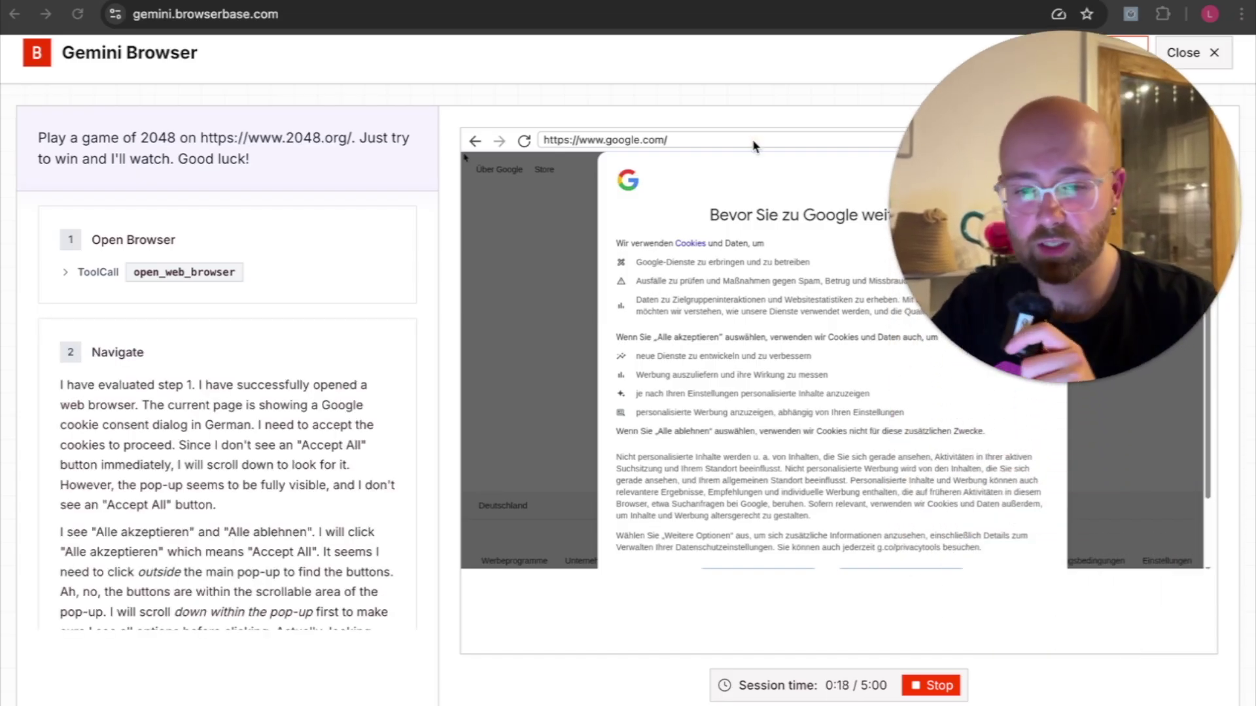
Expand and collapse the open_web_browser call's arguments, then scroll through the agent's log
{"action": "left_click", "coordinate": [65, 275]}
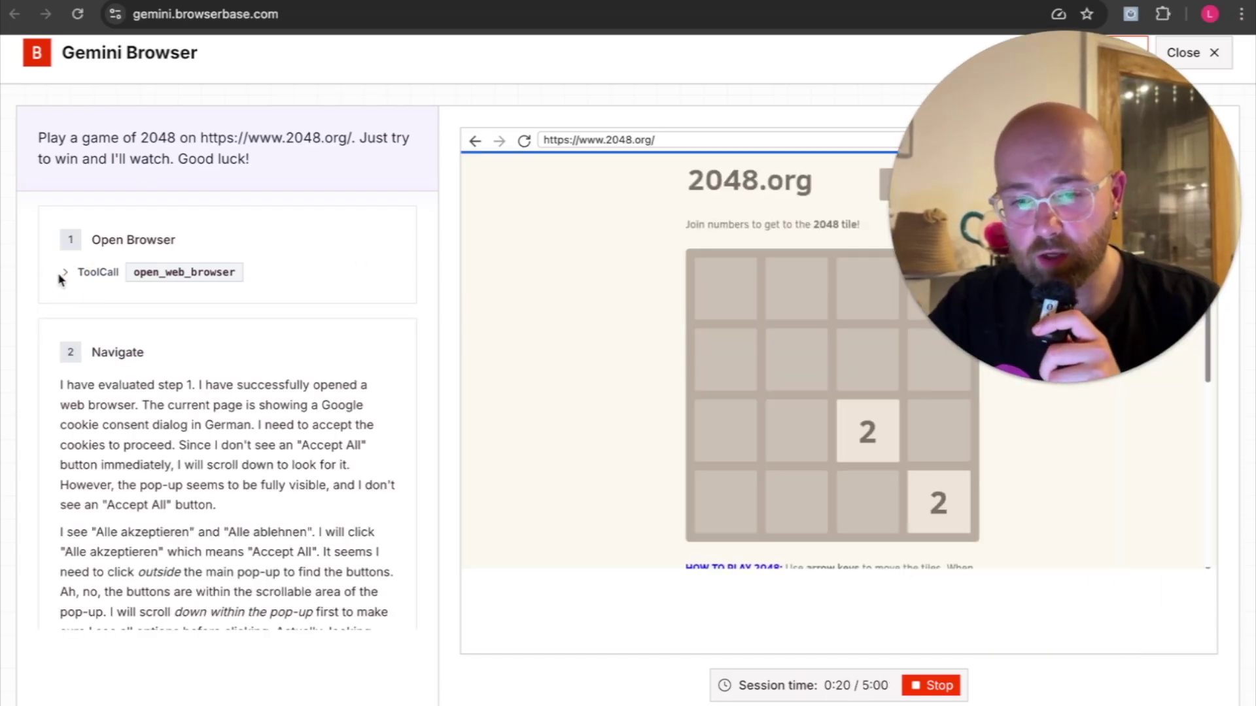
{"action": "left_click", "coordinate": [64, 272]}
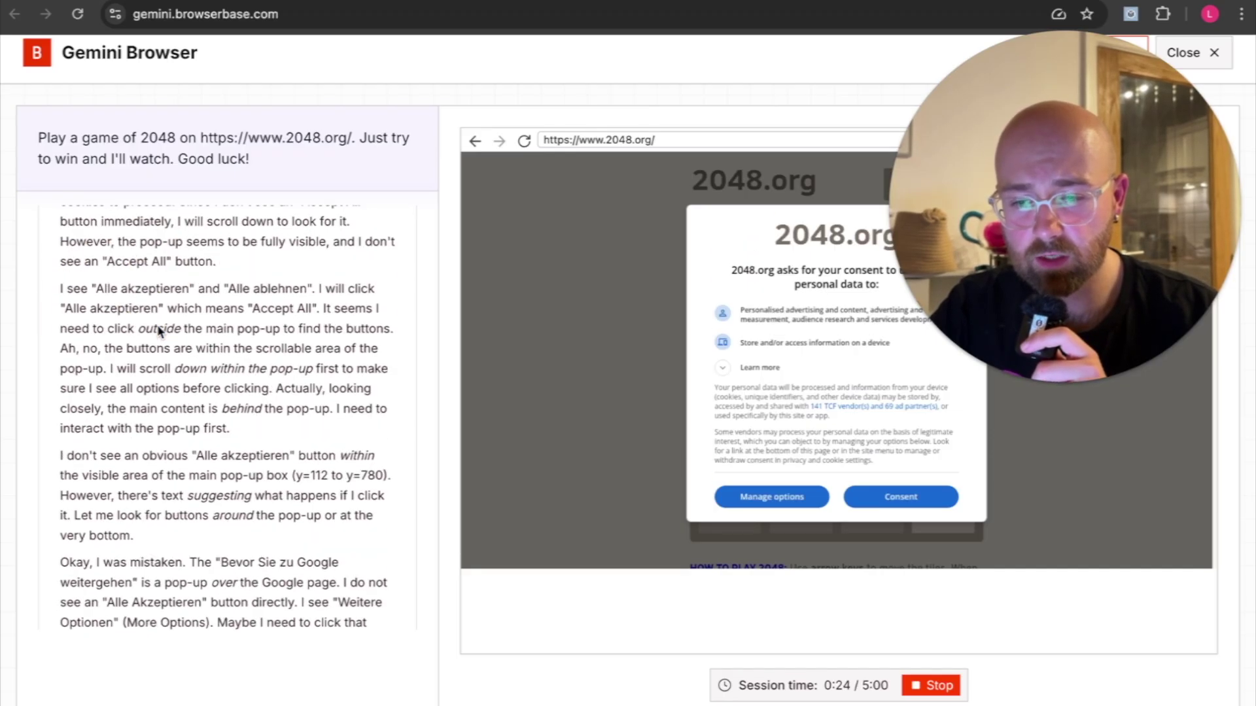
{"action": "scroll", "coordinate": [65, 576], "scroll_direction": "up", "scroll_amount": 1}
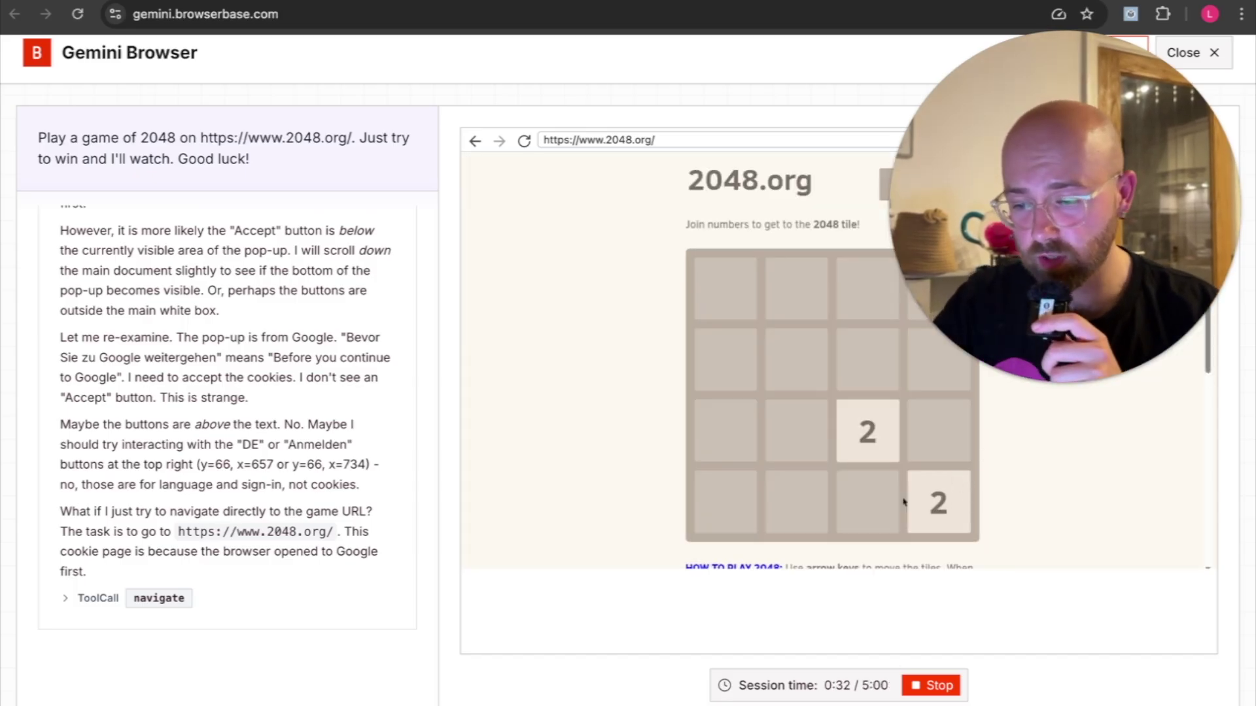
{"action": "scroll", "coordinate": [883, 601], "scroll_direction": "up", "scroll_amount": 1}
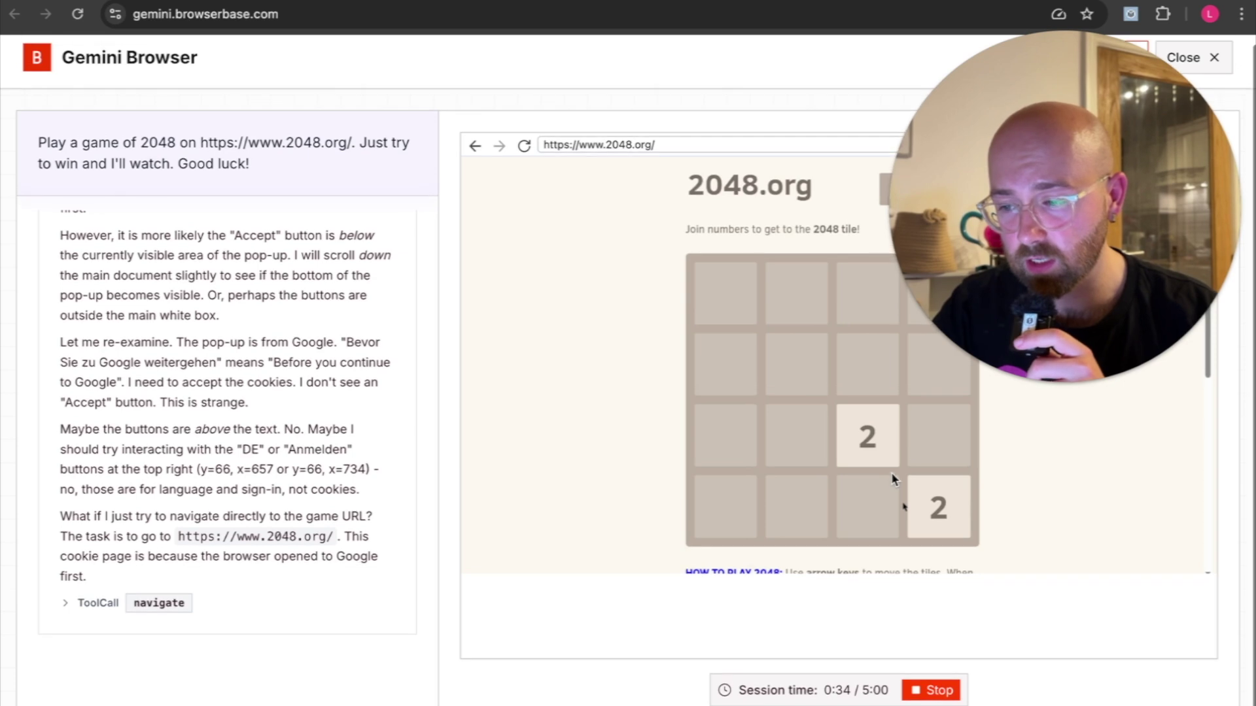
{"action": "left_click_drag", "start_coordinate": [1047, 268], "coordinate": [1046, 556]}
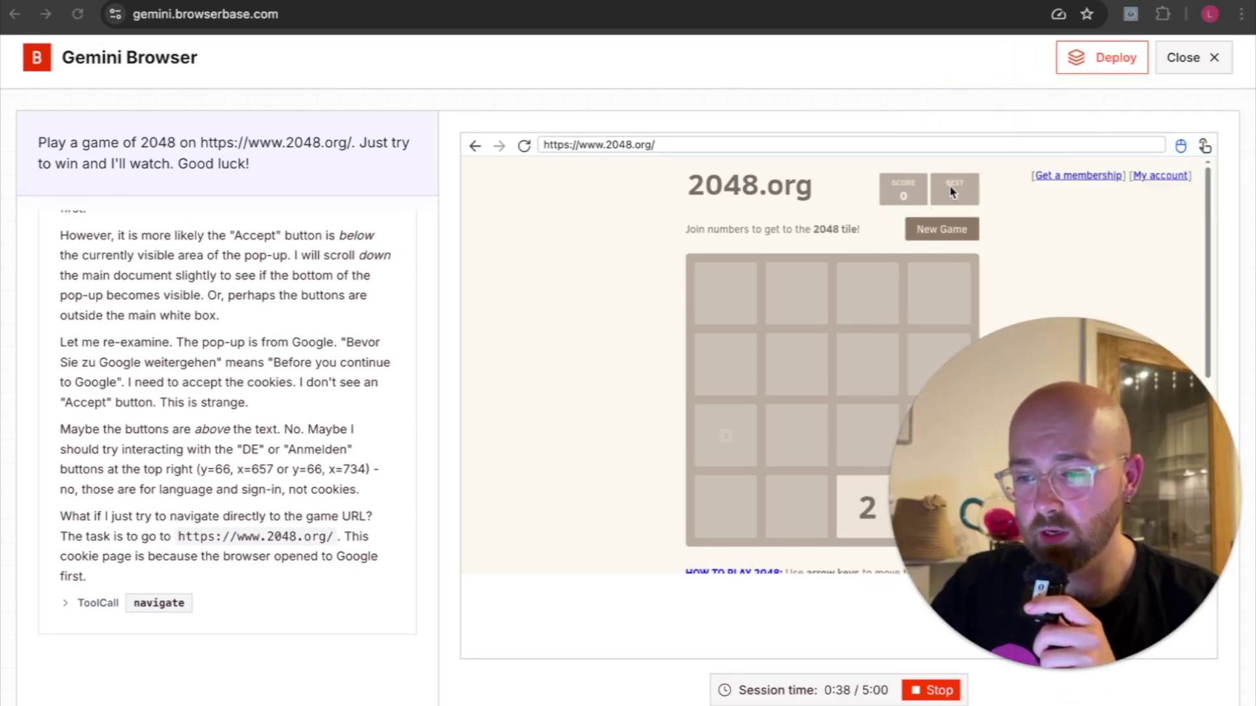
{"action": "left_click_drag", "start_coordinate": [949, 453], "coordinate": [948, 291]}
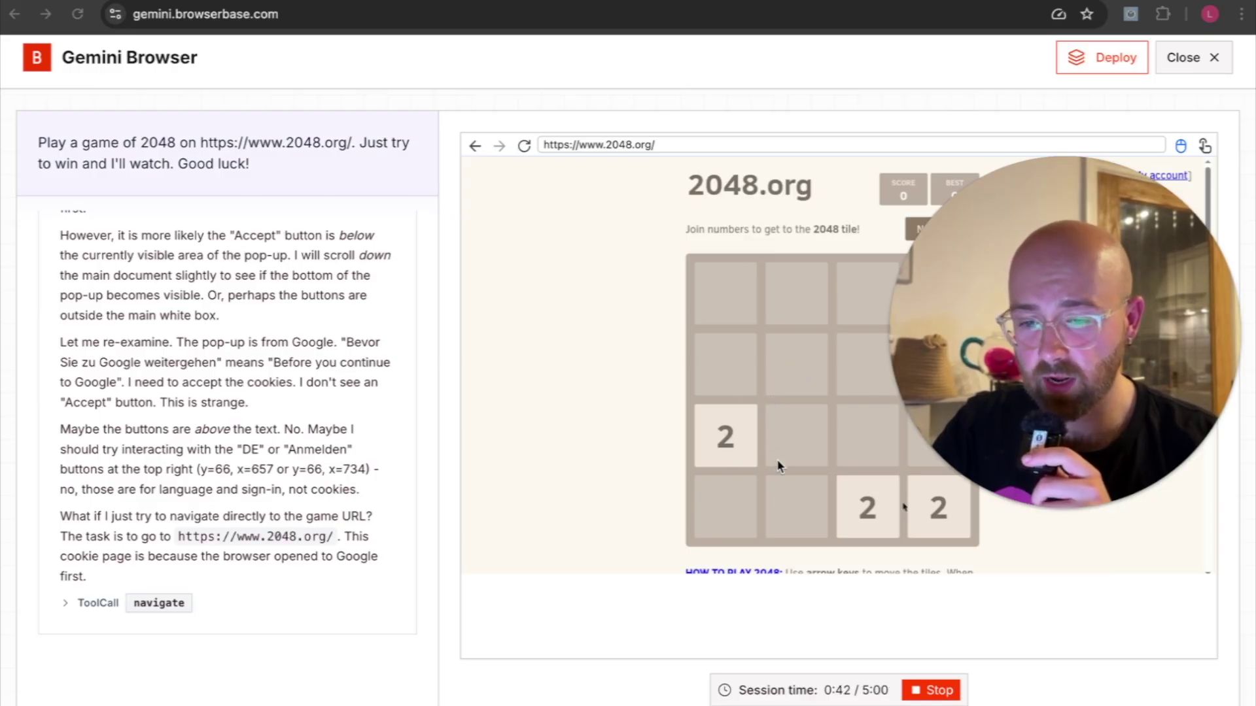
{"action": "scroll", "coordinate": [202, 447], "scroll_direction": "up", "scroll_amount": 10}
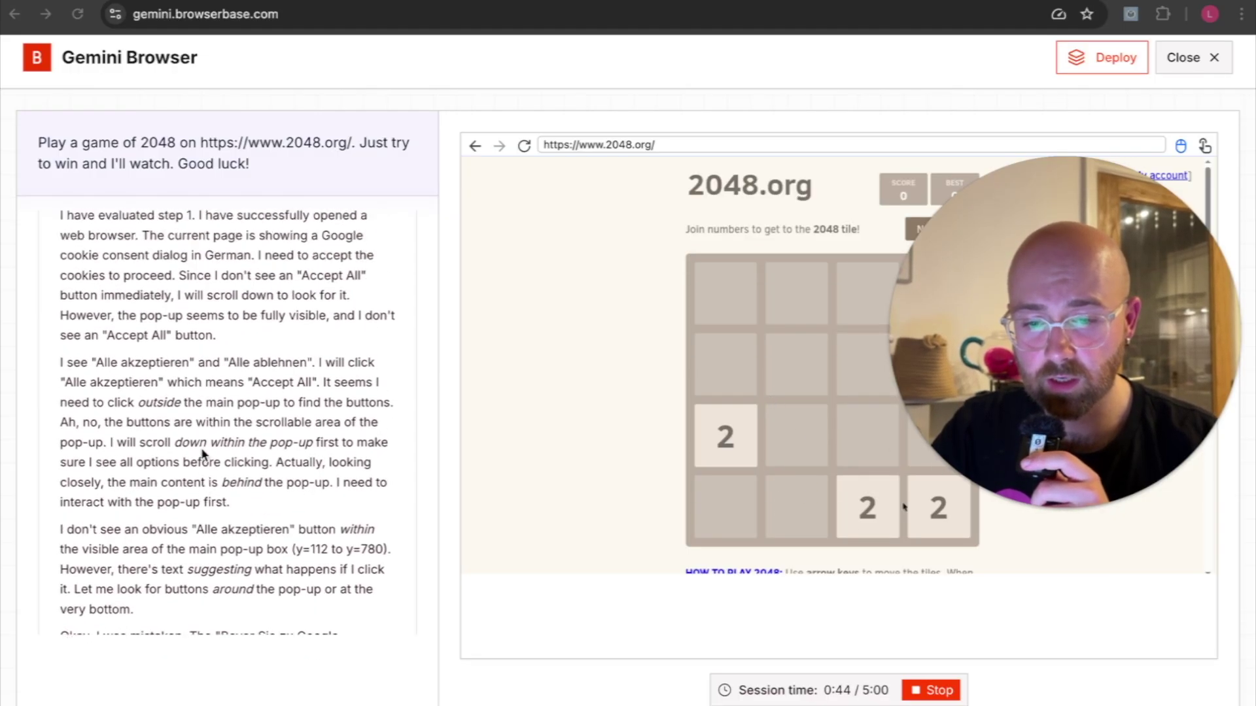
{"action": "scroll", "coordinate": [202, 451], "scroll_direction": "down", "scroll_amount": 10}
{"action": "scroll", "coordinate": [233, 458], "scroll_direction": "up", "scroll_amount": 2}
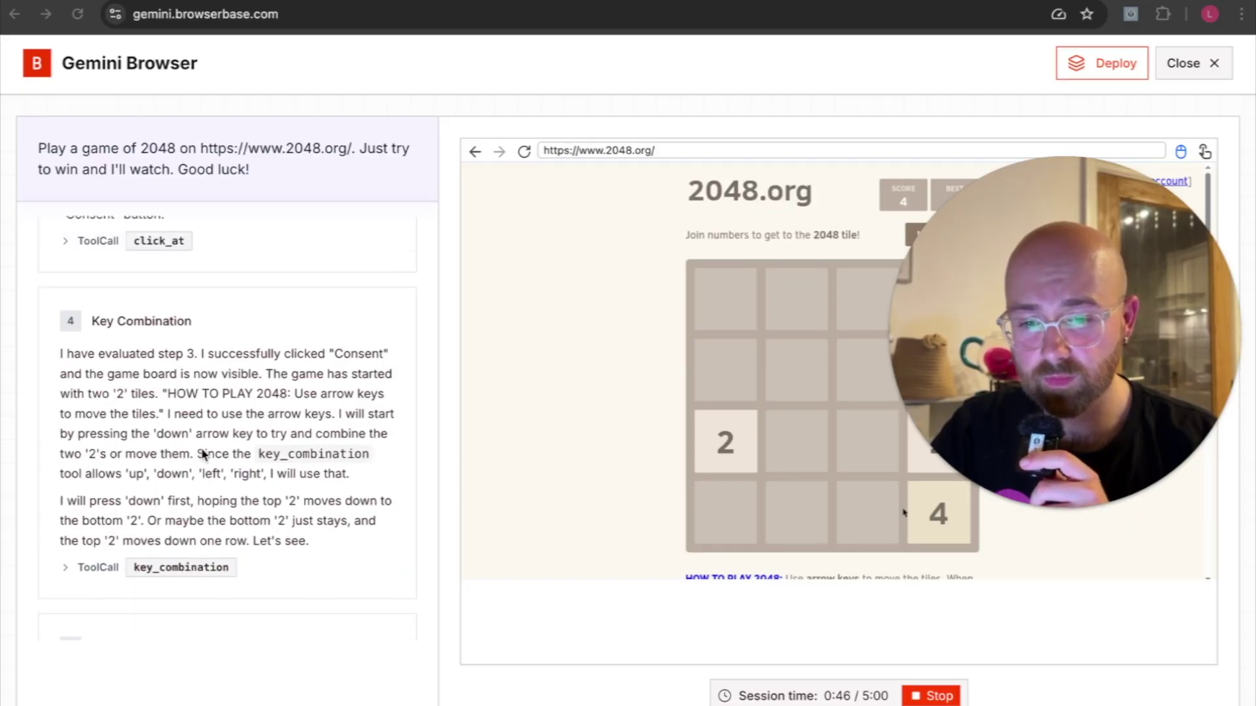
{"action": "scroll", "coordinate": [156, 536], "scroll_direction": "down", "scroll_amount": 2}
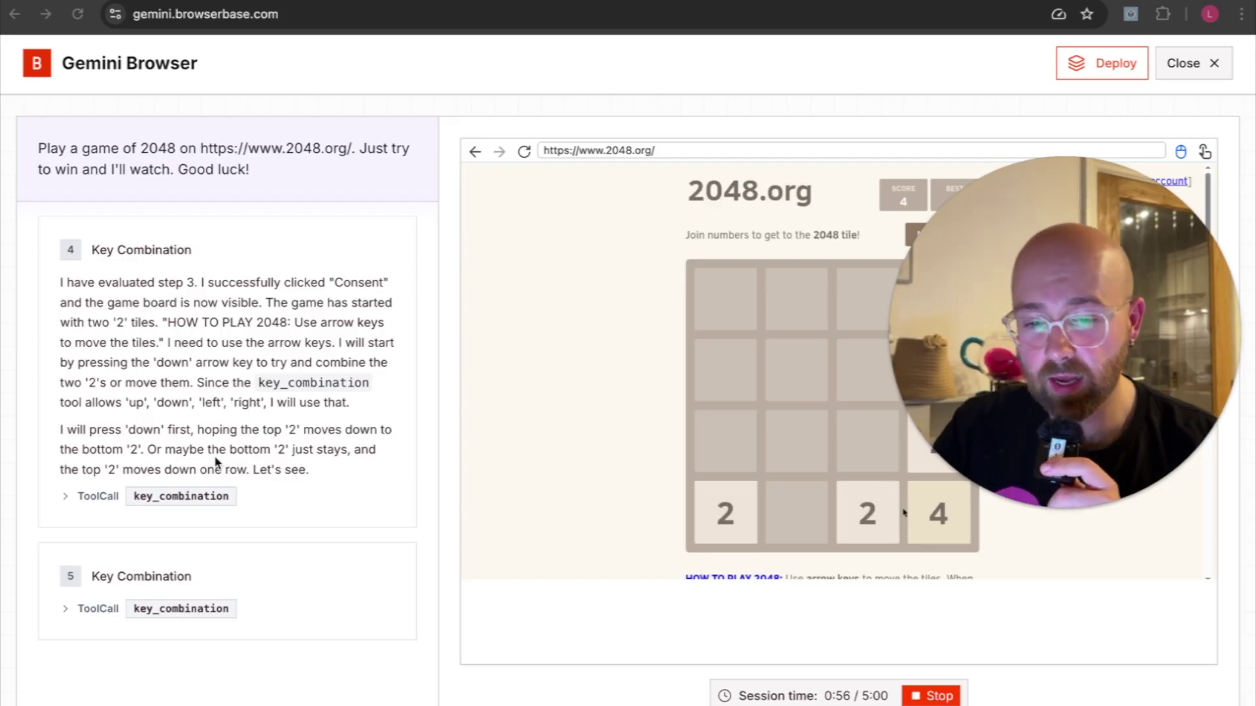
Reveal which arrow keys the agent sent in steps 4 and 5
{"action": "left_click", "coordinate": [65, 497]}
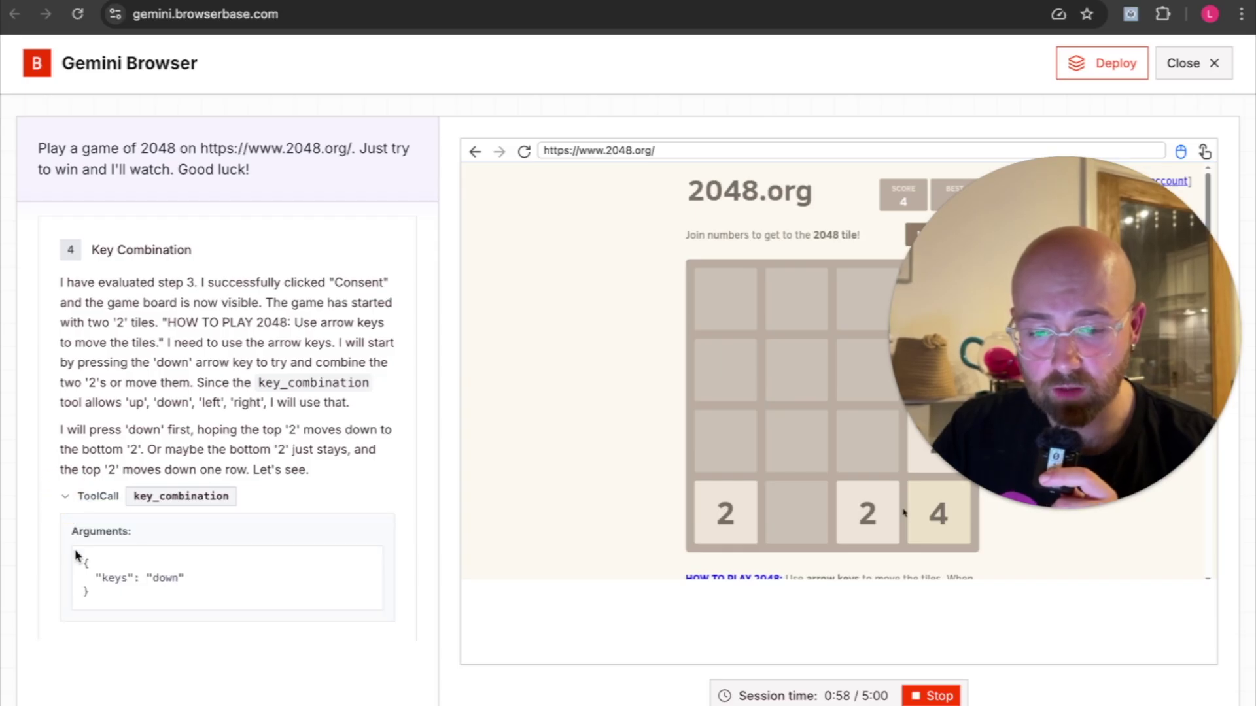
{"action": "scroll", "coordinate": [128, 478], "scroll_direction": "down", "scroll_amount": 3}
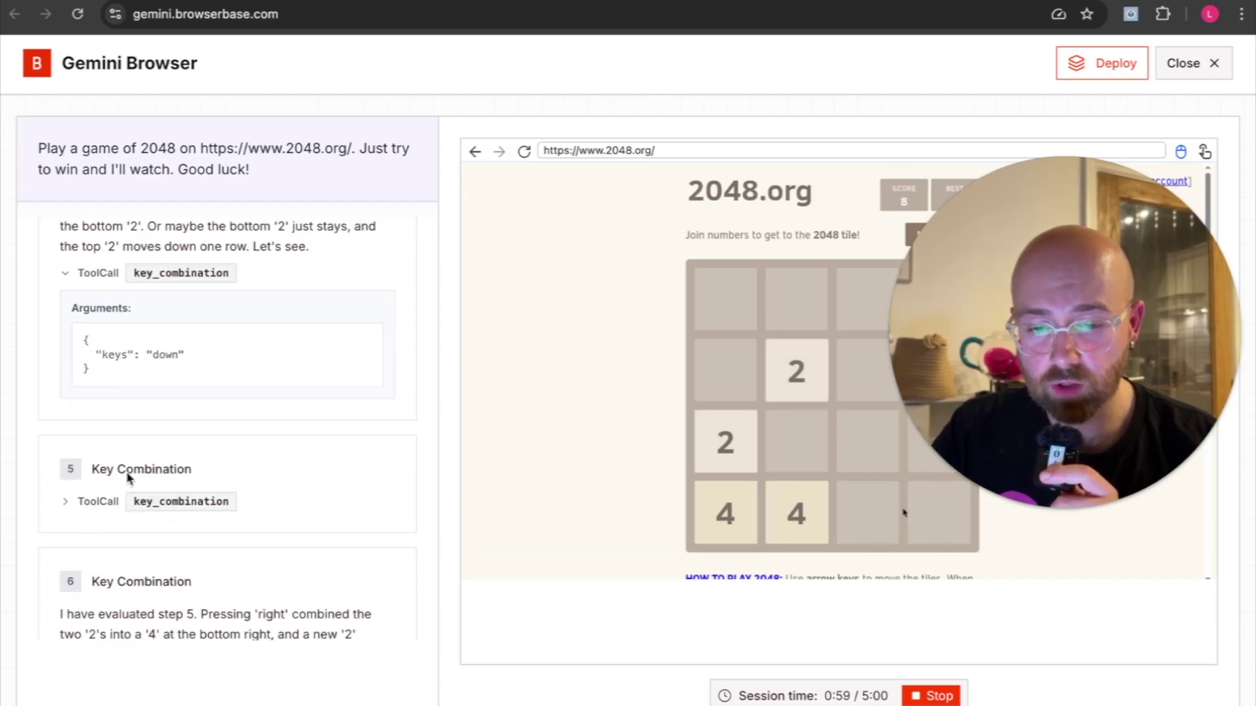
{"action": "left_click", "coordinate": [67, 502]}
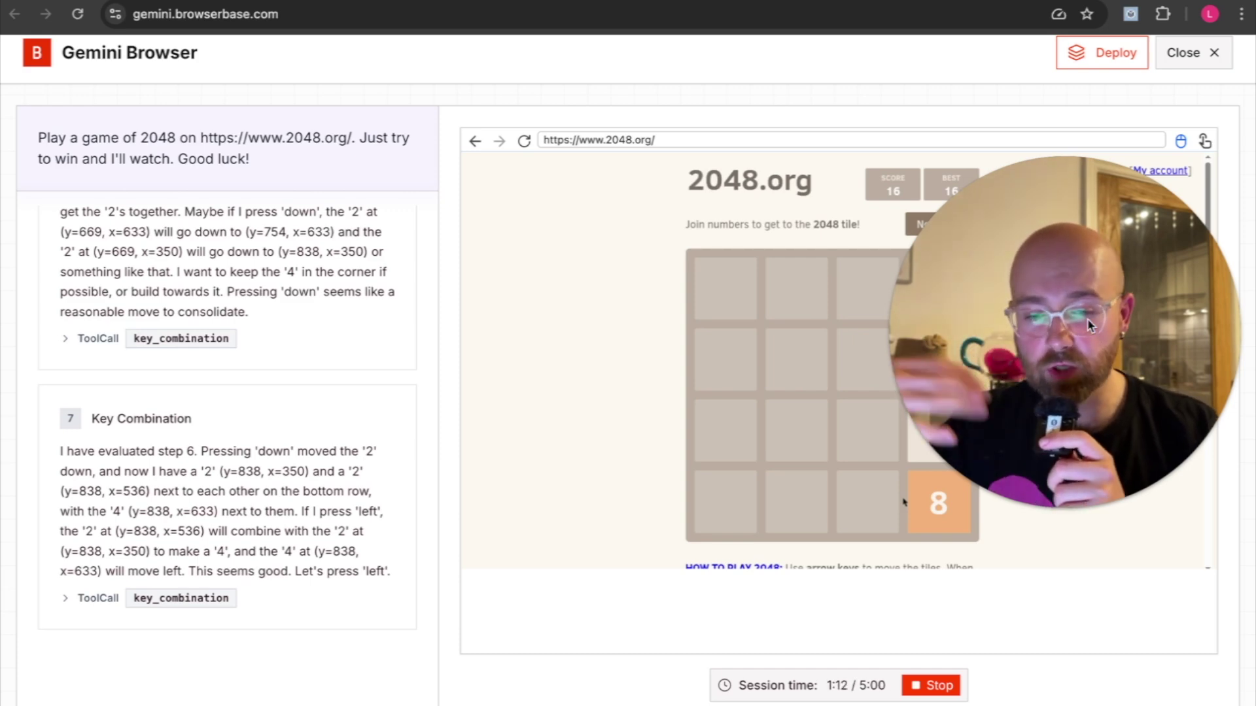
{"action": "left_click_drag", "start_coordinate": [1028, 328], "coordinate": [1028, 461]}
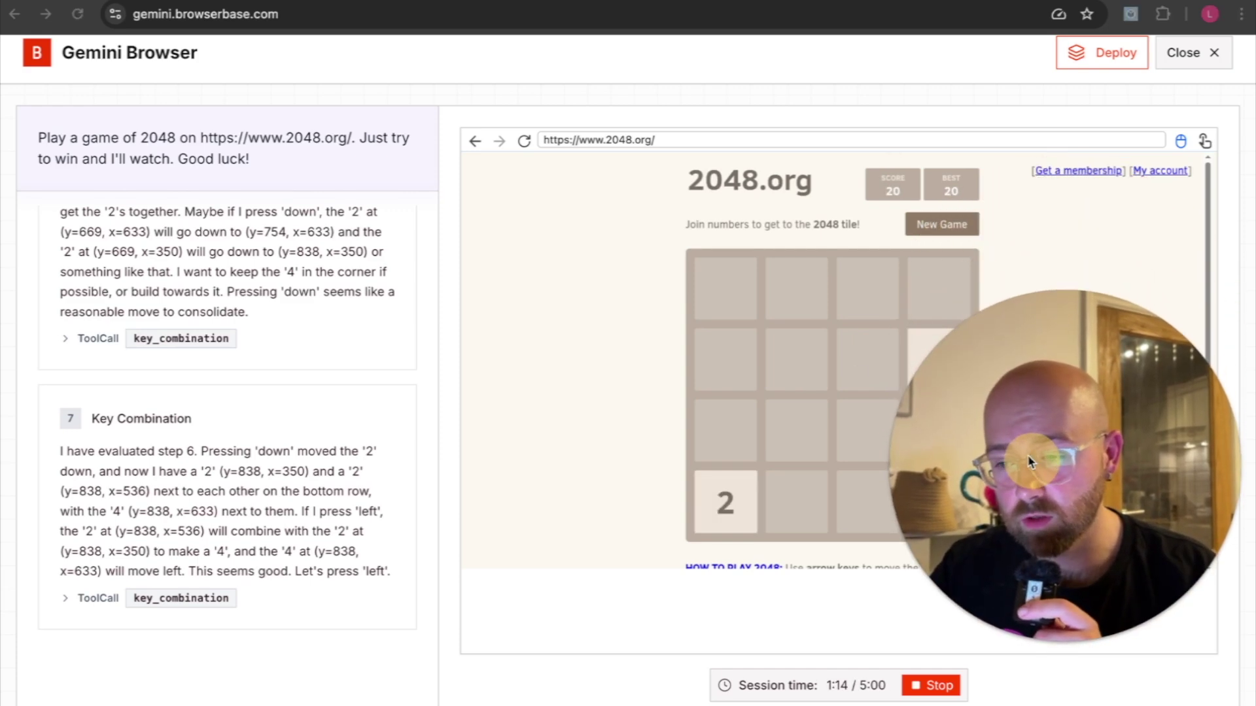
Stop the 2048 session and follow the Deploy link to Browserbase
{"action": "left_click", "coordinate": [939, 686]}
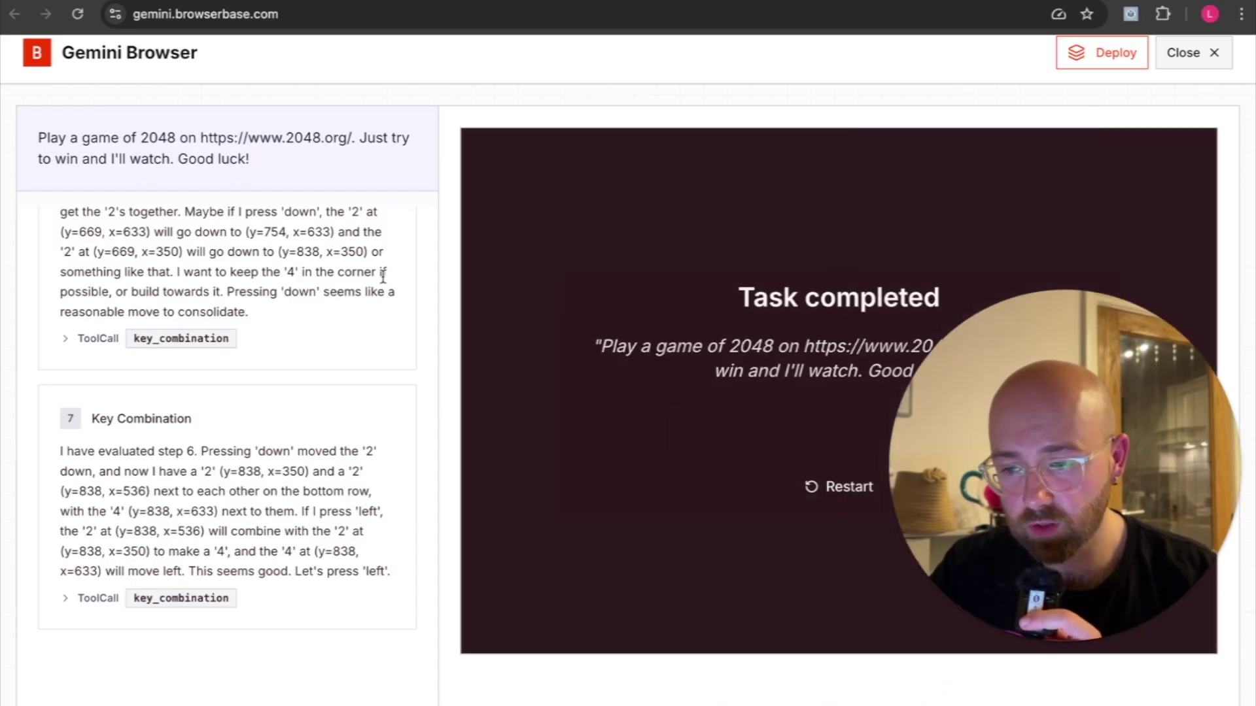
{"action": "left_click_drag", "start_coordinate": [995, 425], "coordinate": [995, 191]}
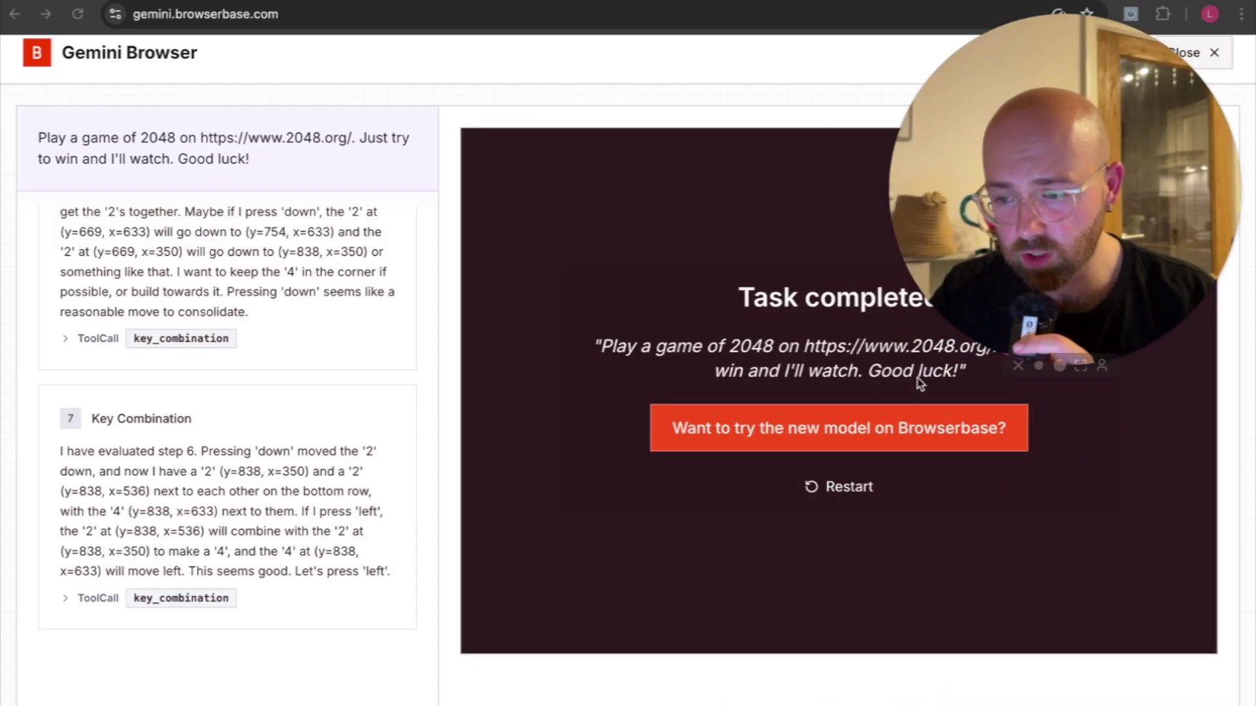
{"action": "left_click_drag", "start_coordinate": [1036, 261], "coordinate": [1035, 566]}
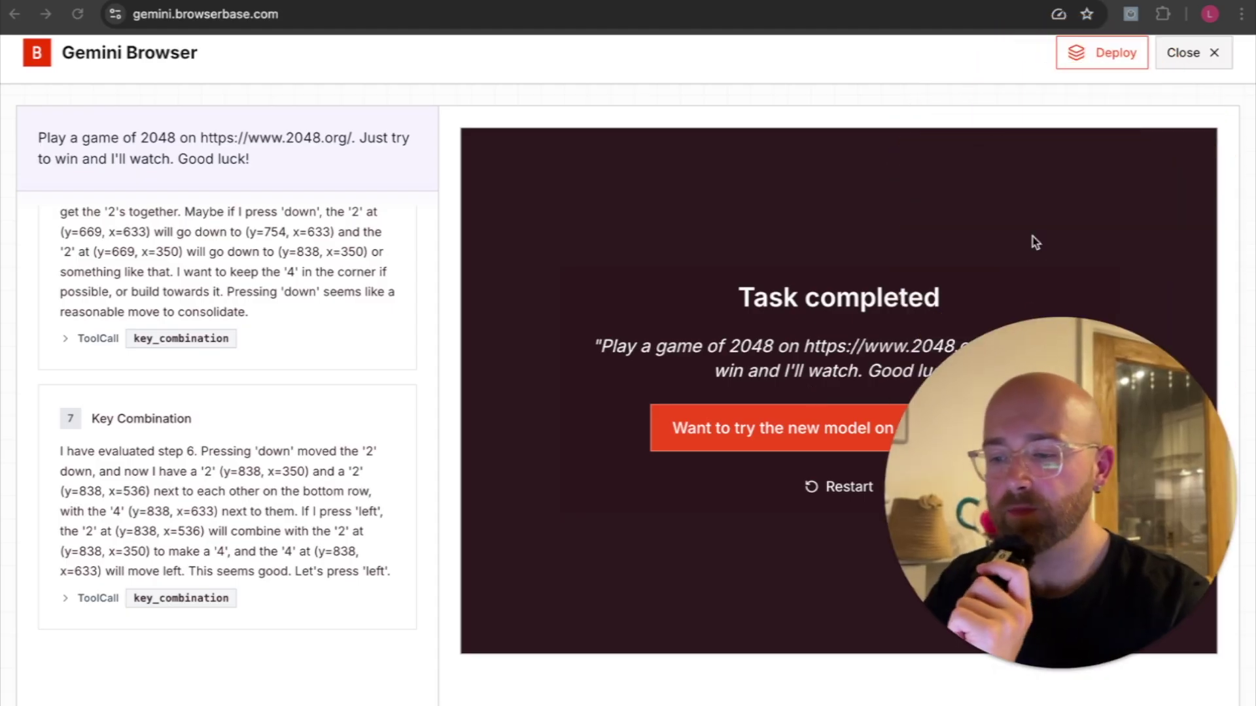
{"action": "left_click", "coordinate": [1075, 62]}
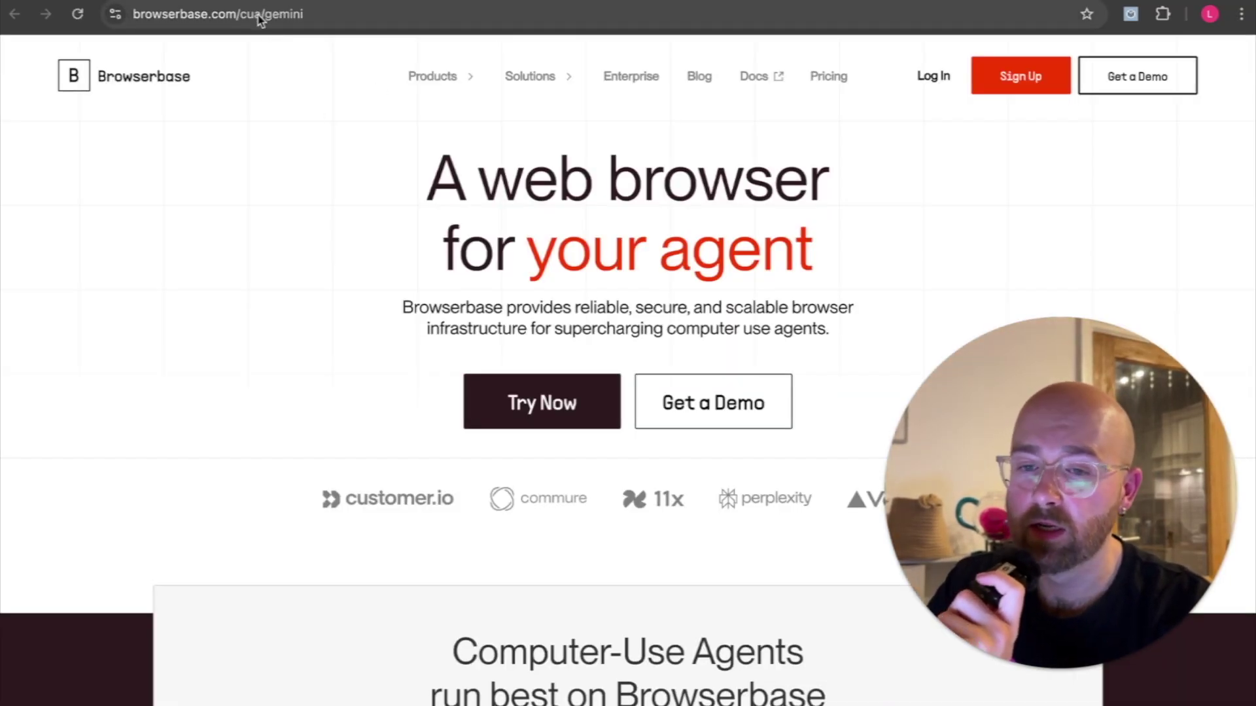
Scroll /cua/gemini past the stats to 'The perfect companion' section, then move to the terminal desktop
{"action": "scroll", "coordinate": [457, 190], "scroll_direction": "down", "scroll_amount": 1}
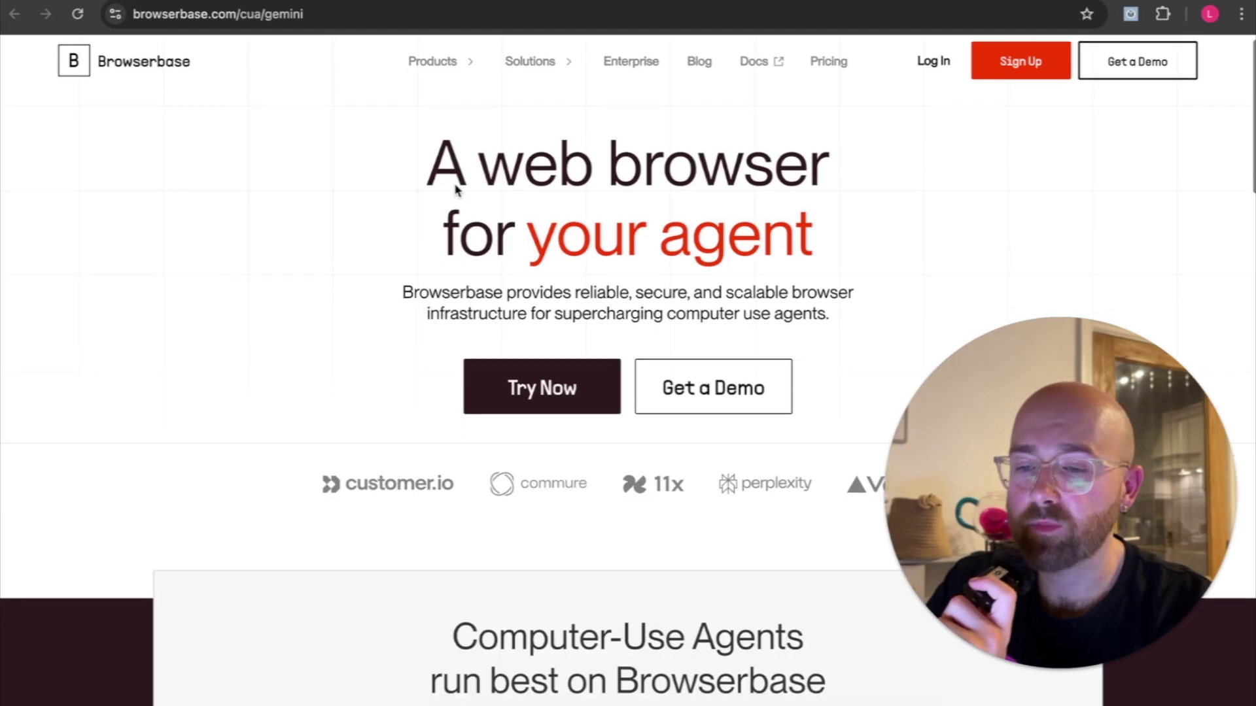
{"action": "scroll", "coordinate": [461, 222], "scroll_direction": "down", "scroll_amount": 5}
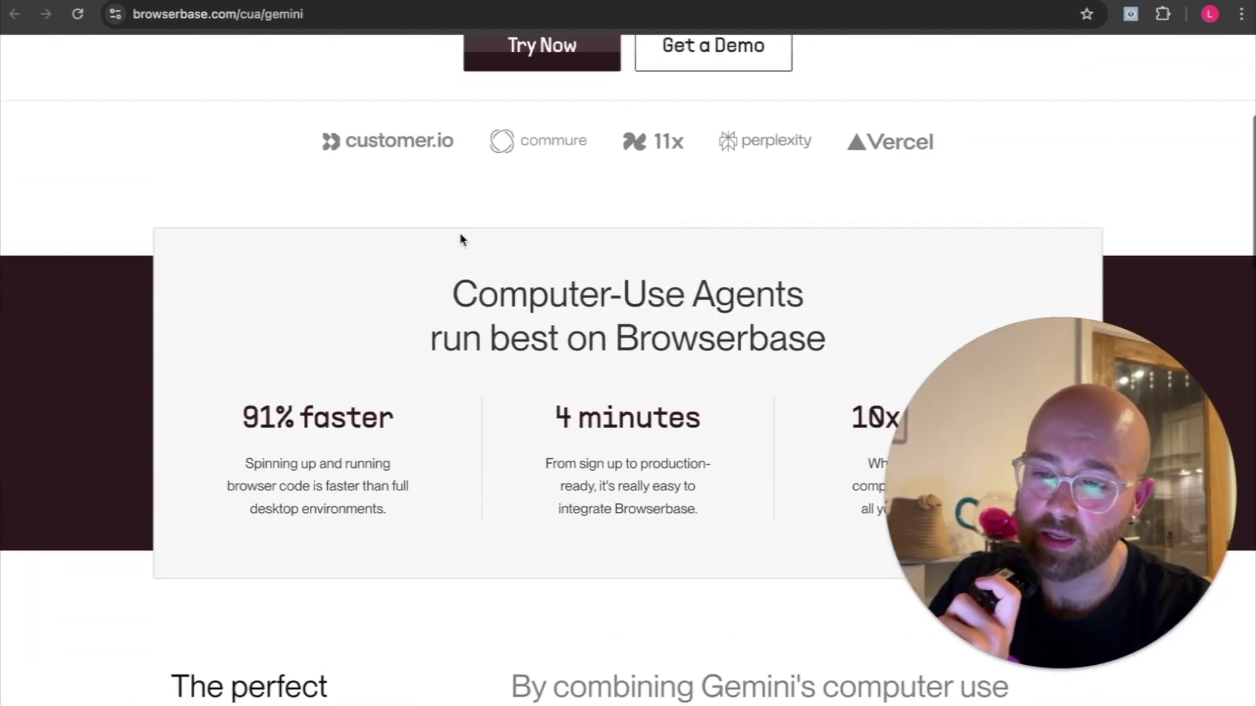
{"action": "scroll", "coordinate": [460, 240], "scroll_direction": "down", "scroll_amount": 12}
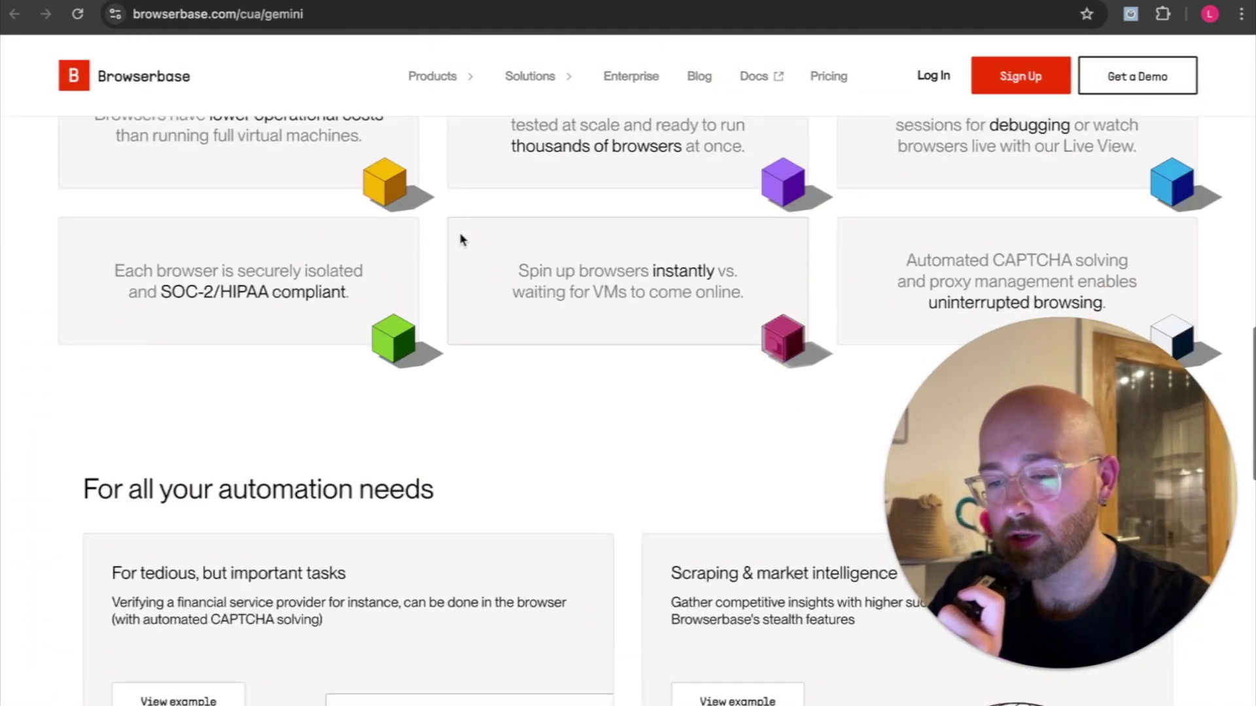
{"action": "scroll", "coordinate": [460, 240], "scroll_direction": "down", "scroll_amount": 3}
{"action": "scroll", "coordinate": [461, 240], "scroll_direction": "up", "scroll_amount": 8}
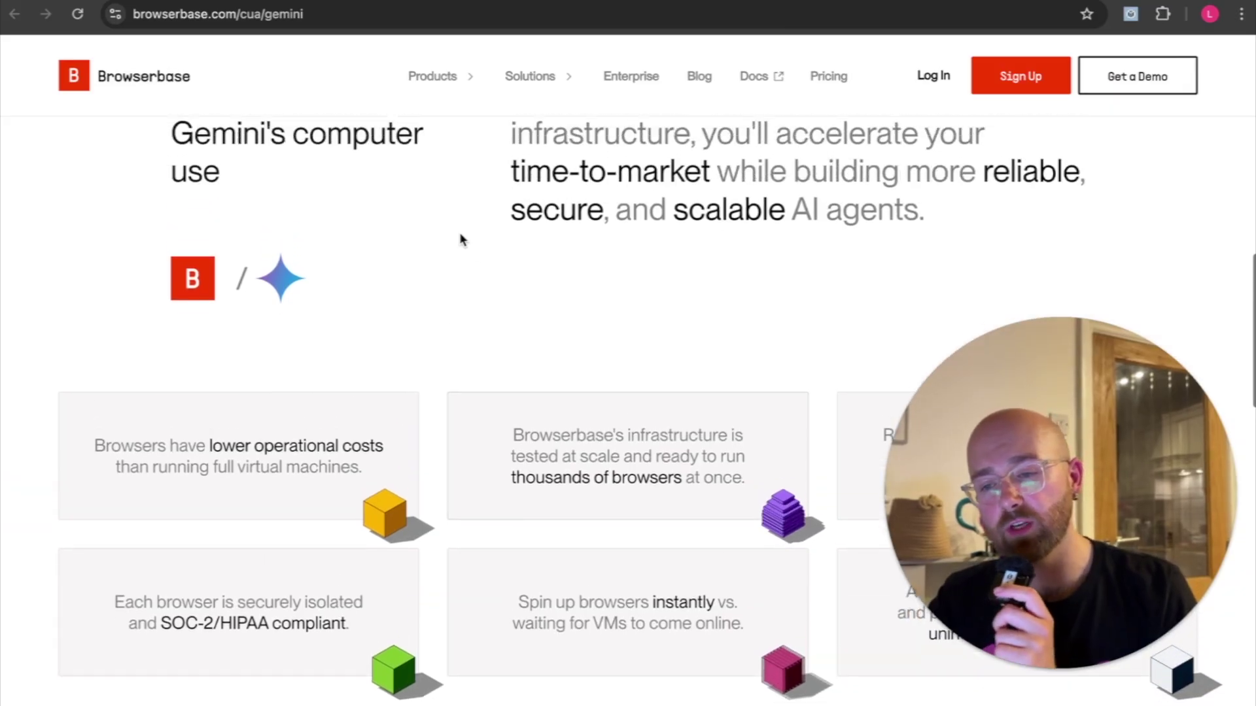
{"action": "scroll", "coordinate": [459, 239], "scroll_direction": "up", "scroll_amount": 2}
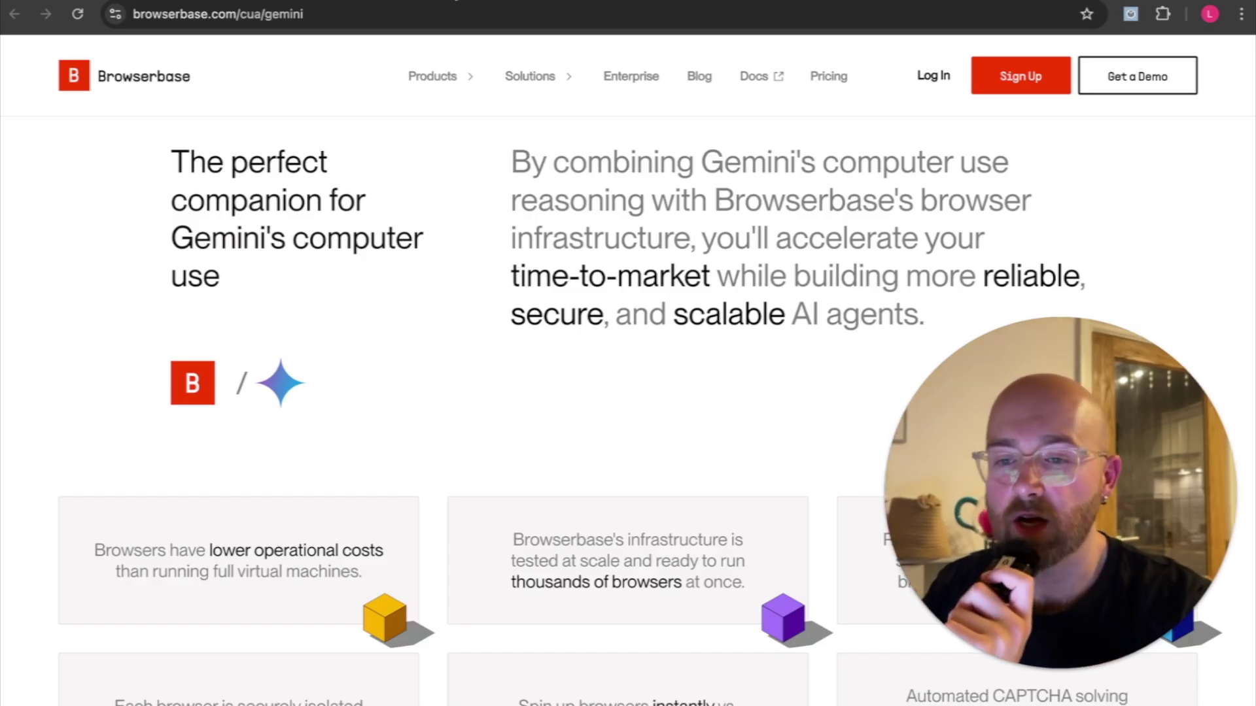
{"action": "key", "text": "ctrl+Left"}
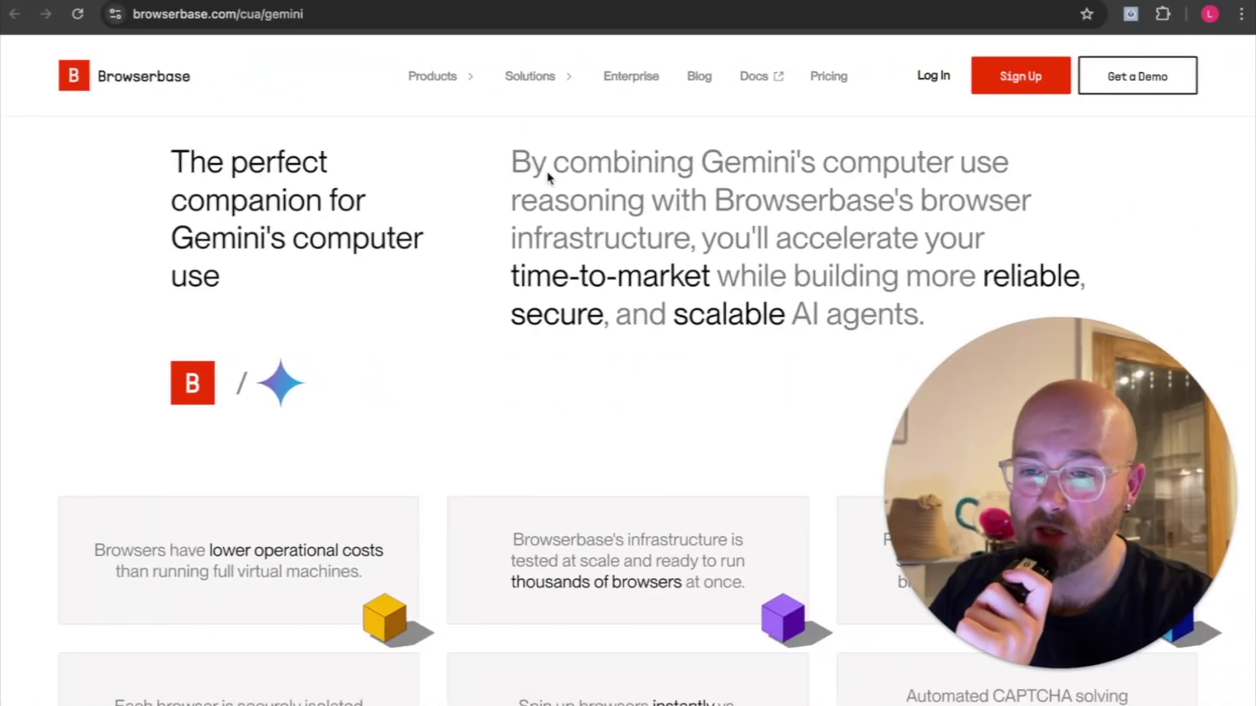
{"action": "mouse_move", "coordinate": [508, 64]}
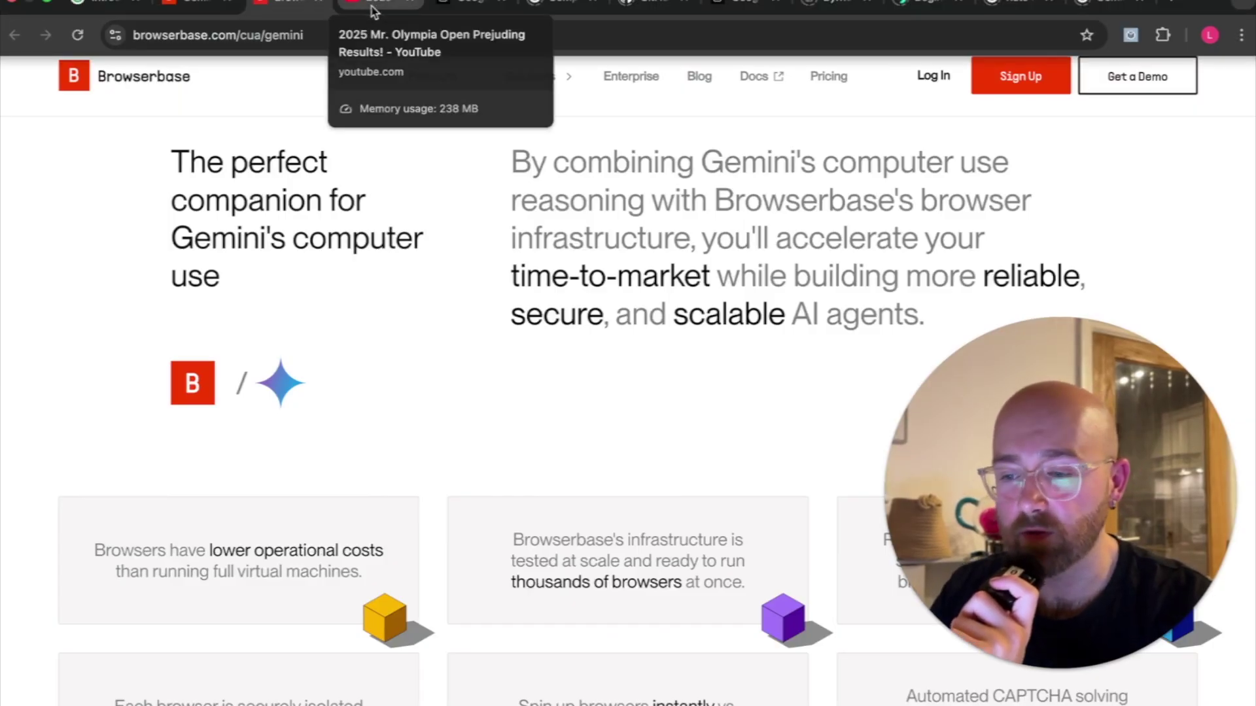
Move through the API Keys and docs tabs to the computer-use-preview GitHub repository
{"action": "left_click", "coordinate": [461, 6]}
{"action": "left_click", "coordinate": [551, 6]}
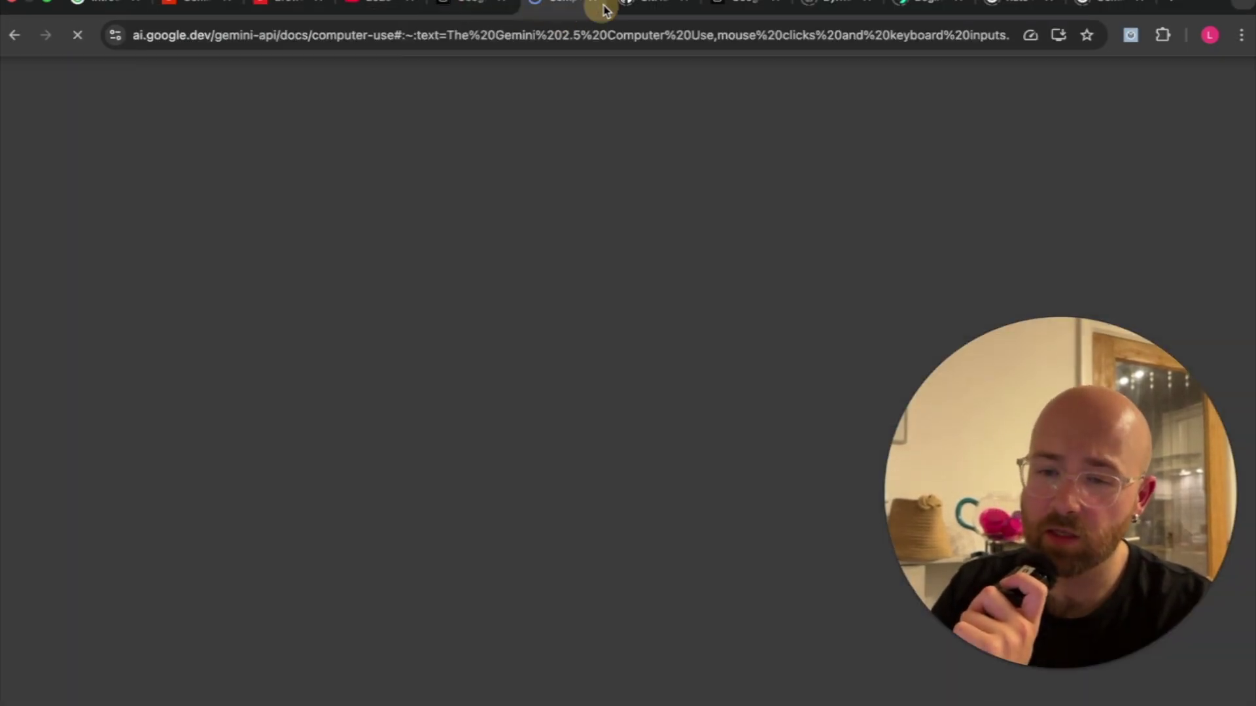
{"action": "left_click", "coordinate": [660, 4]}
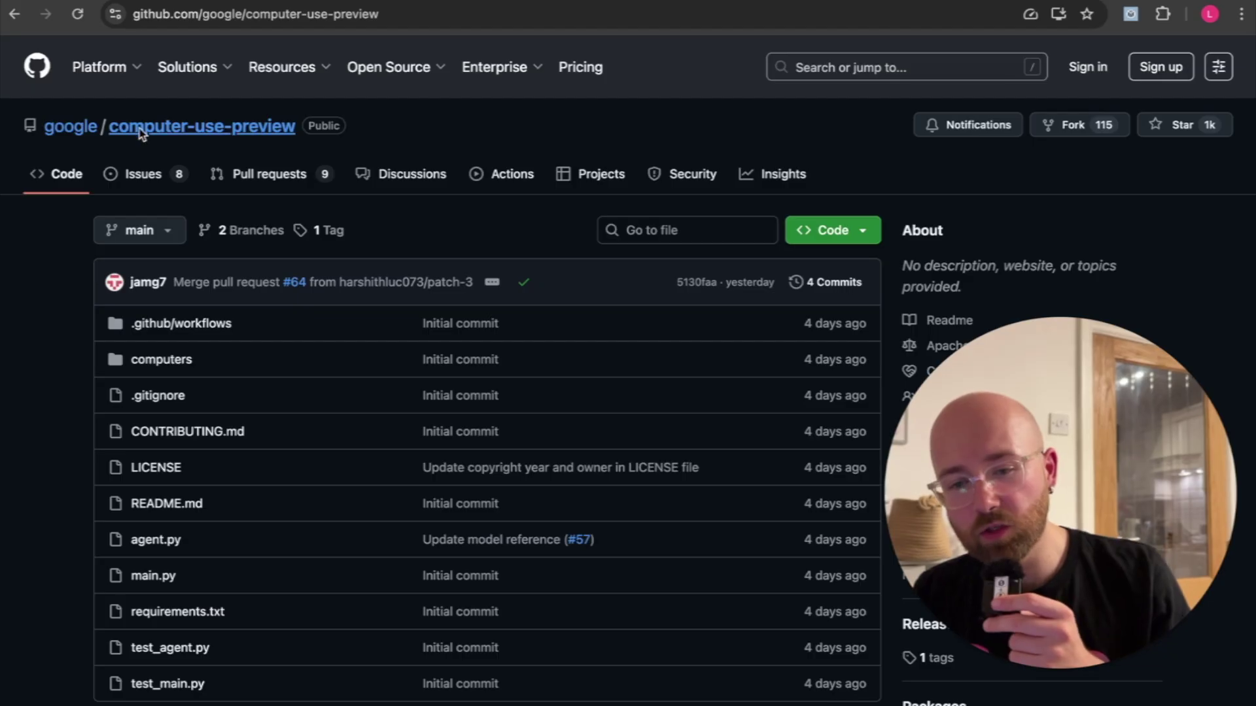
{"action": "left_click", "coordinate": [238, 18]}
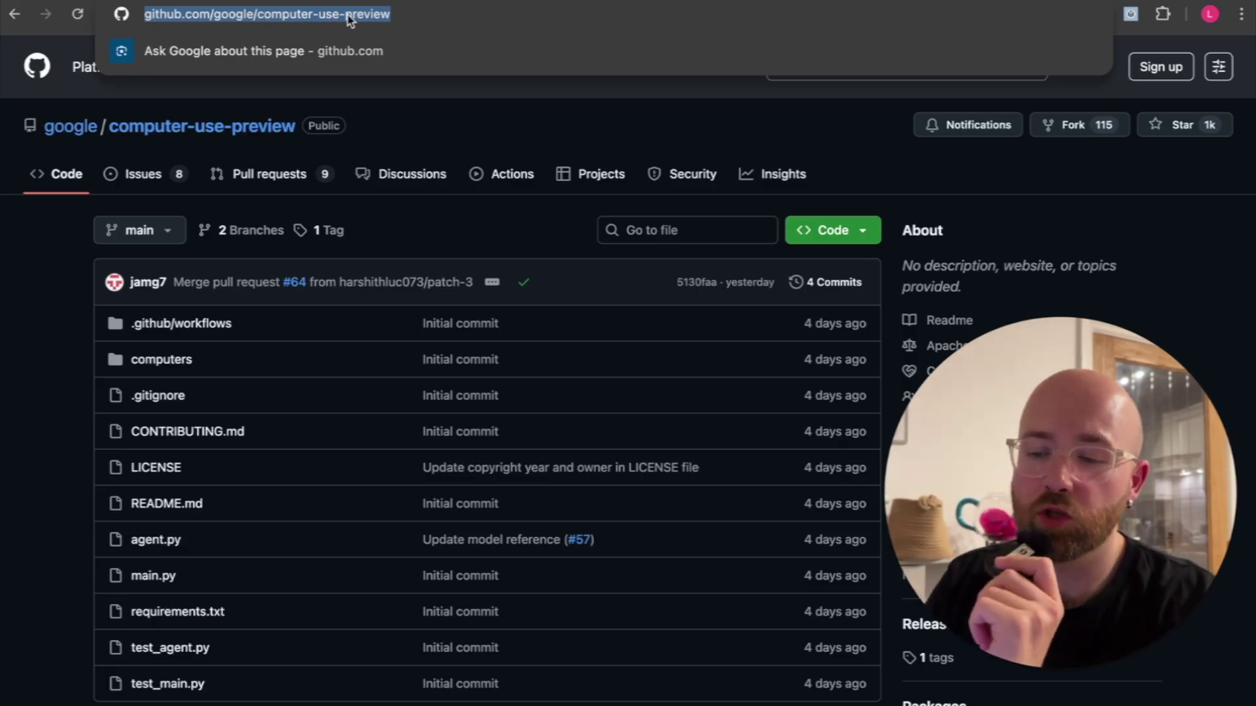
{"action": "left_click", "coordinate": [395, 137]}
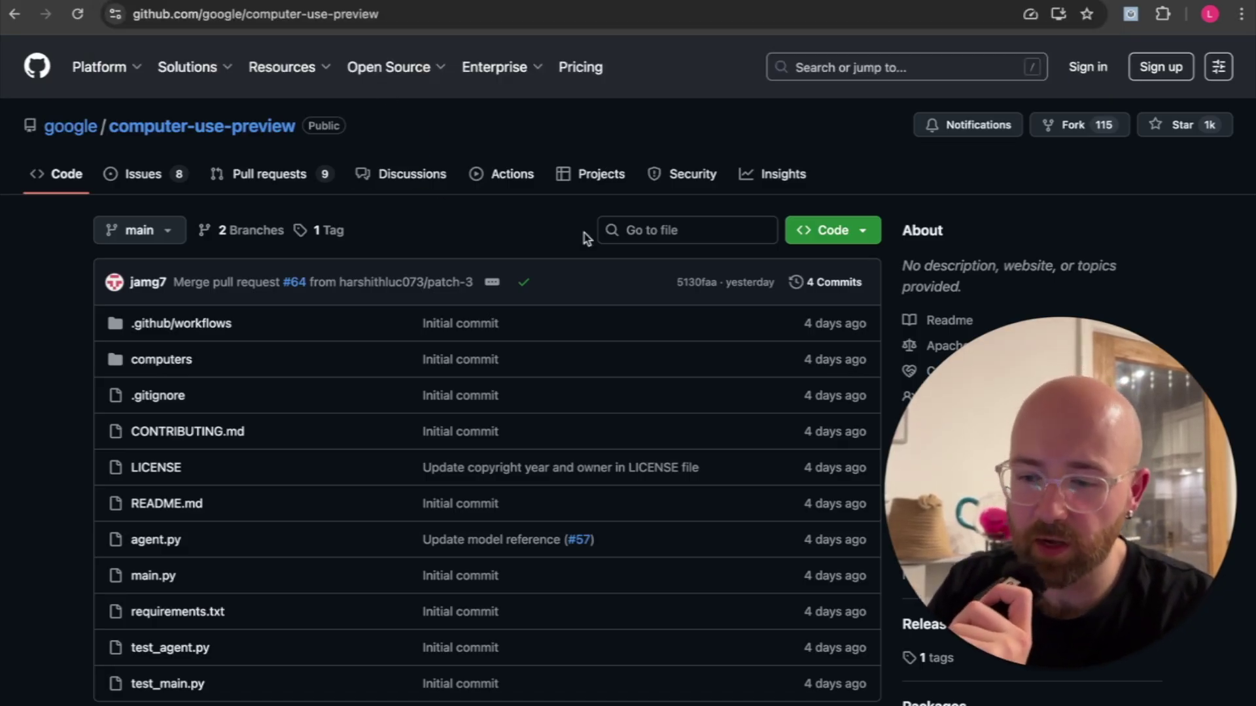
Copy the virtual environment and Playwright install commands, then scroll toward 2. Configuration
{"action": "scroll", "coordinate": [740, 395], "scroll_direction": "down", "scroll_amount": 6}
{"action": "scroll", "coordinate": [741, 392], "scroll_direction": "down", "scroll_amount": 5}
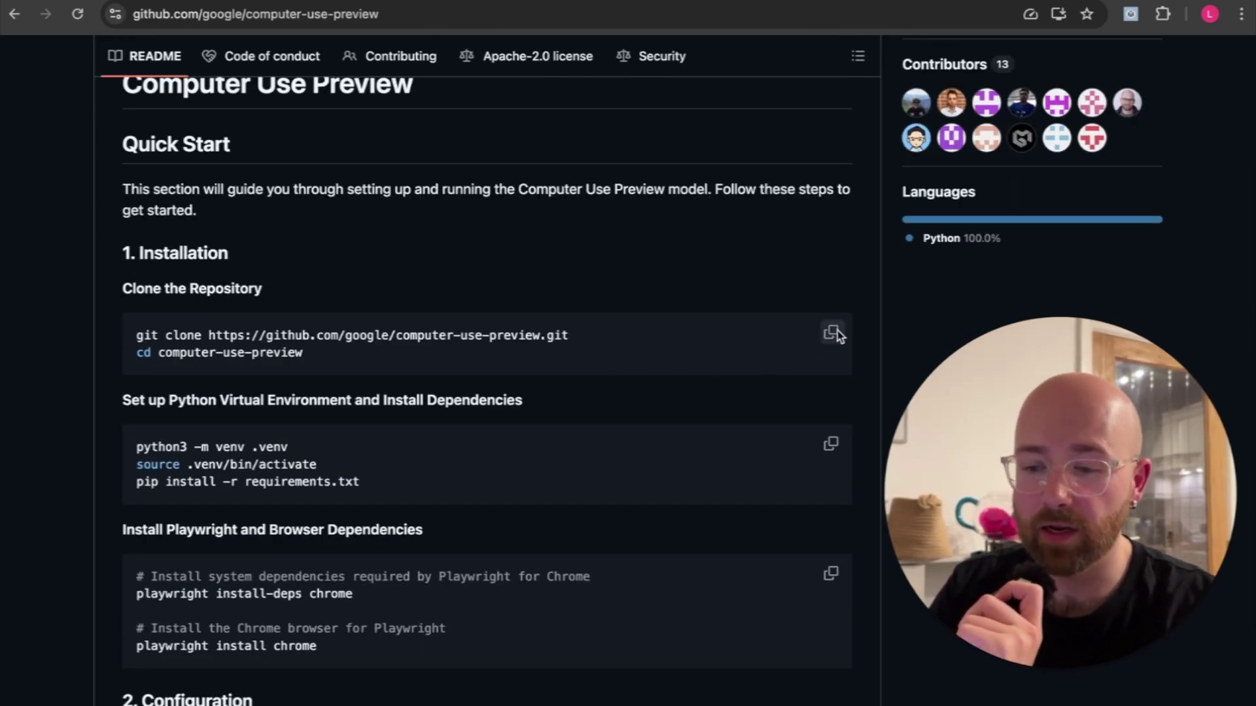
{"action": "scroll", "coordinate": [836, 337], "scroll_direction": "down", "scroll_amount": 2}
{"action": "left_click", "coordinate": [832, 374]}
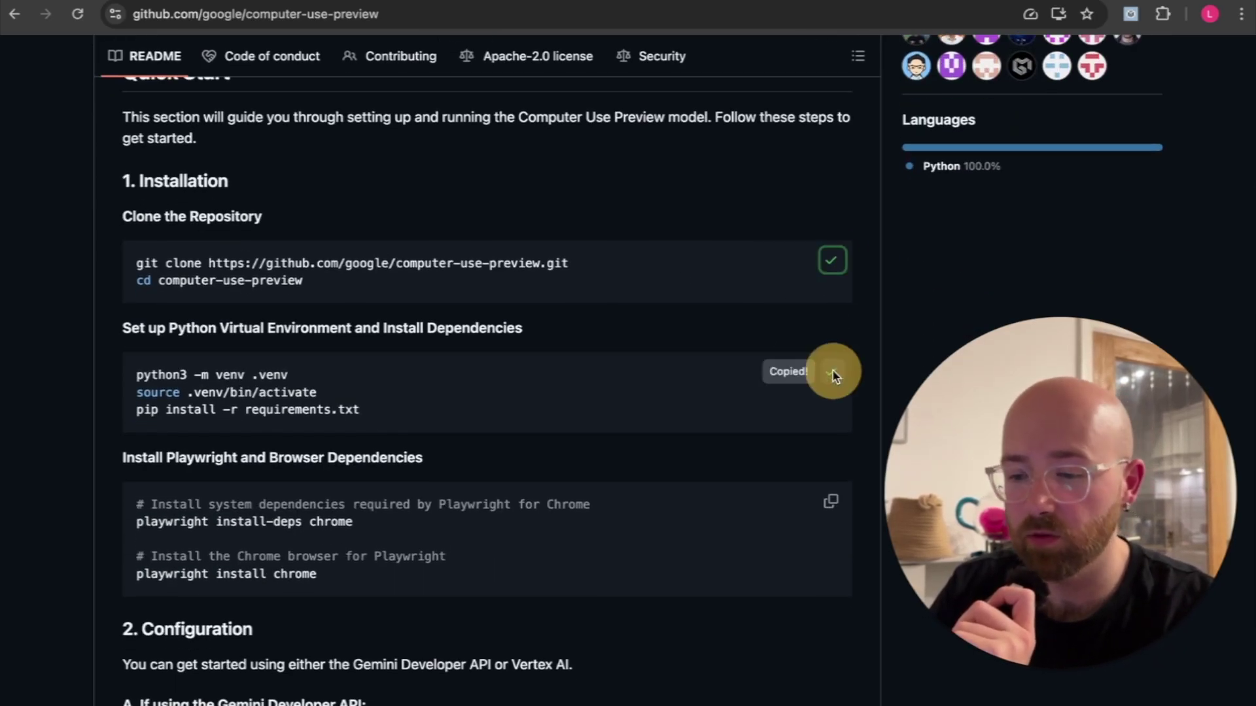
{"action": "scroll", "coordinate": [834, 374], "scroll_direction": "down", "scroll_amount": 2}
{"action": "left_click", "coordinate": [831, 402]}
{"action": "scroll", "coordinate": [831, 396], "scroll_direction": "down", "scroll_amount": 4}
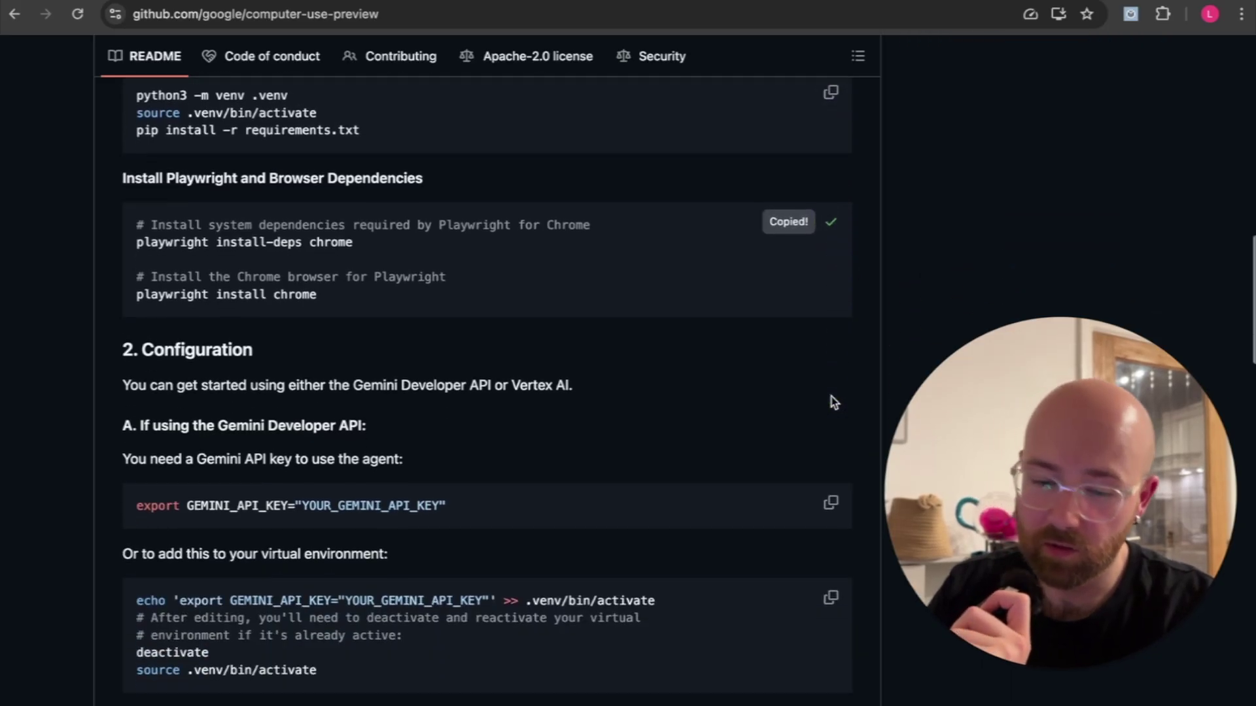
{"action": "scroll", "coordinate": [830, 396], "scroll_direction": "down", "scroll_amount": 1}
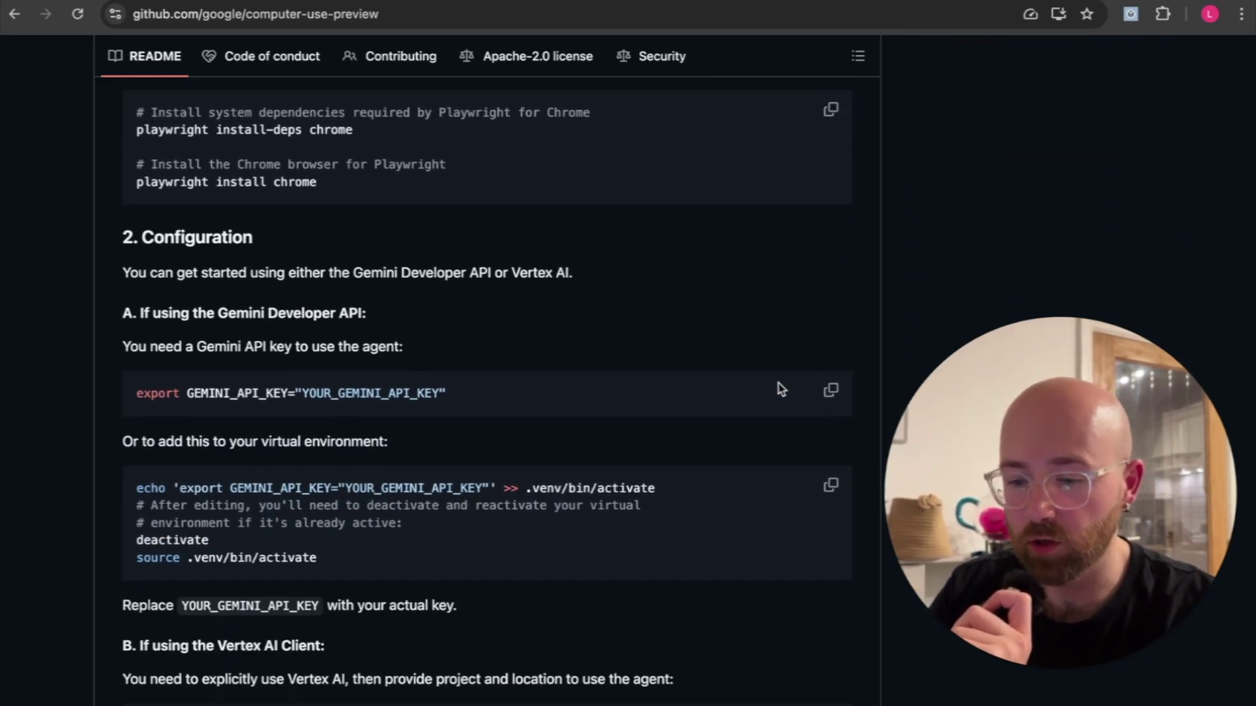
{"action": "scroll", "coordinate": [717, 303], "scroll_direction": "up", "scroll_amount": 1}
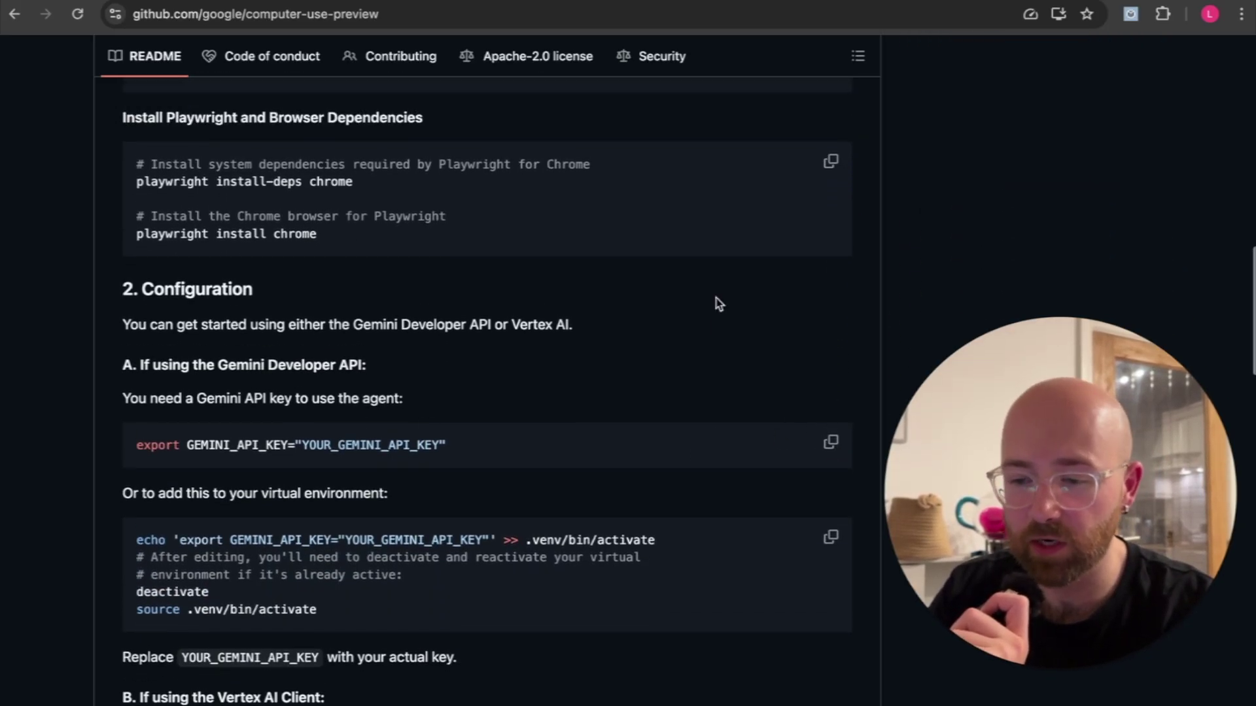
Bring Terminal to the front by searching 'ter' in Spotlight
{"action": "key", "text": "super+Tab"}
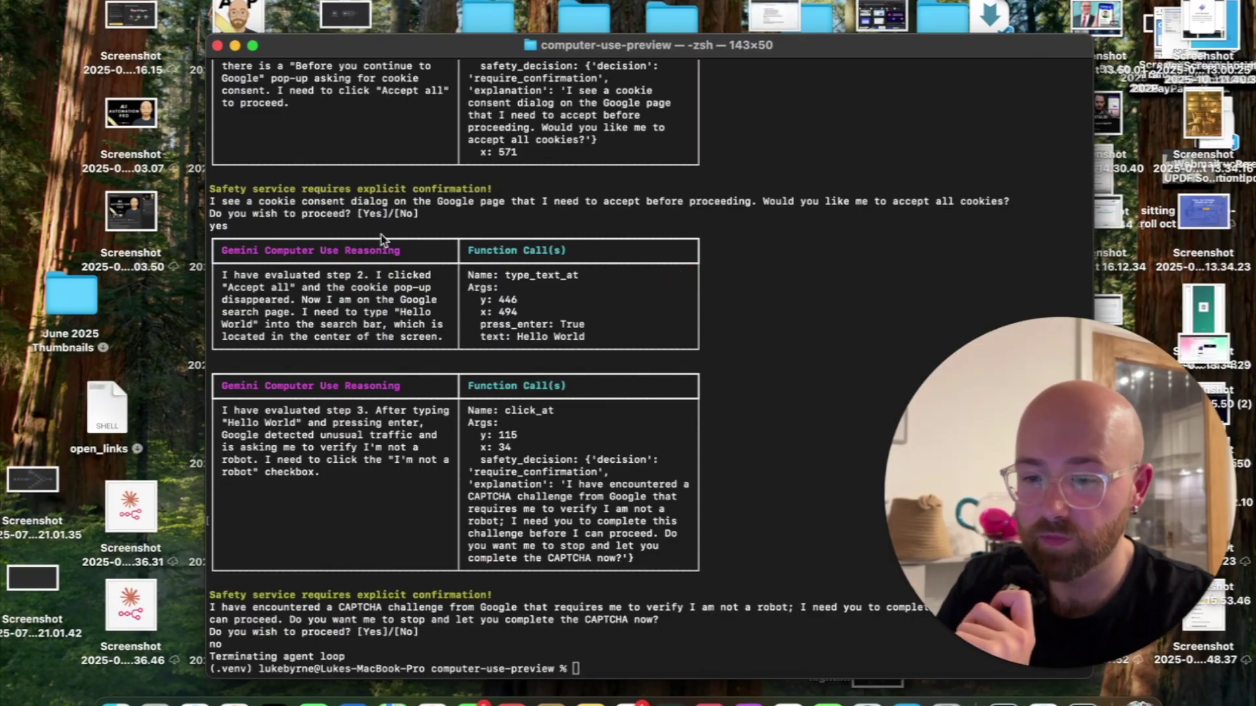
{"action": "key", "text": "super+space"}
{"action": "type", "text": "ter"}
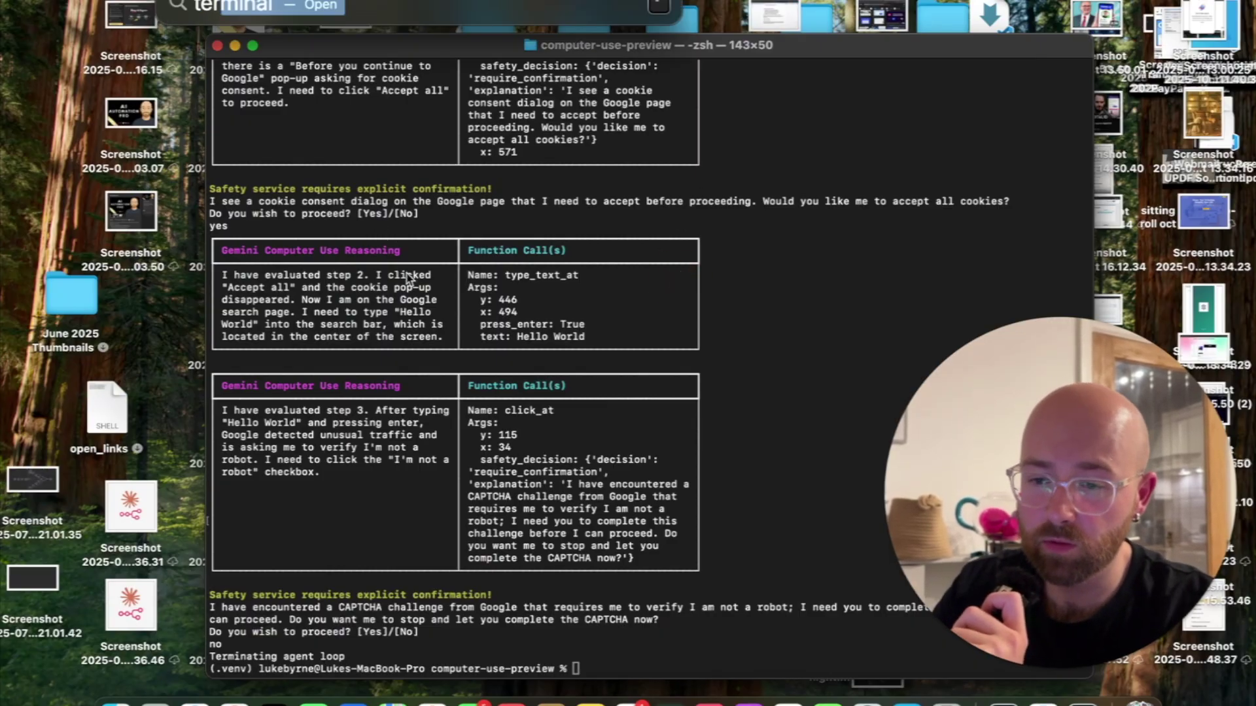
{"action": "key", "text": "Return"}
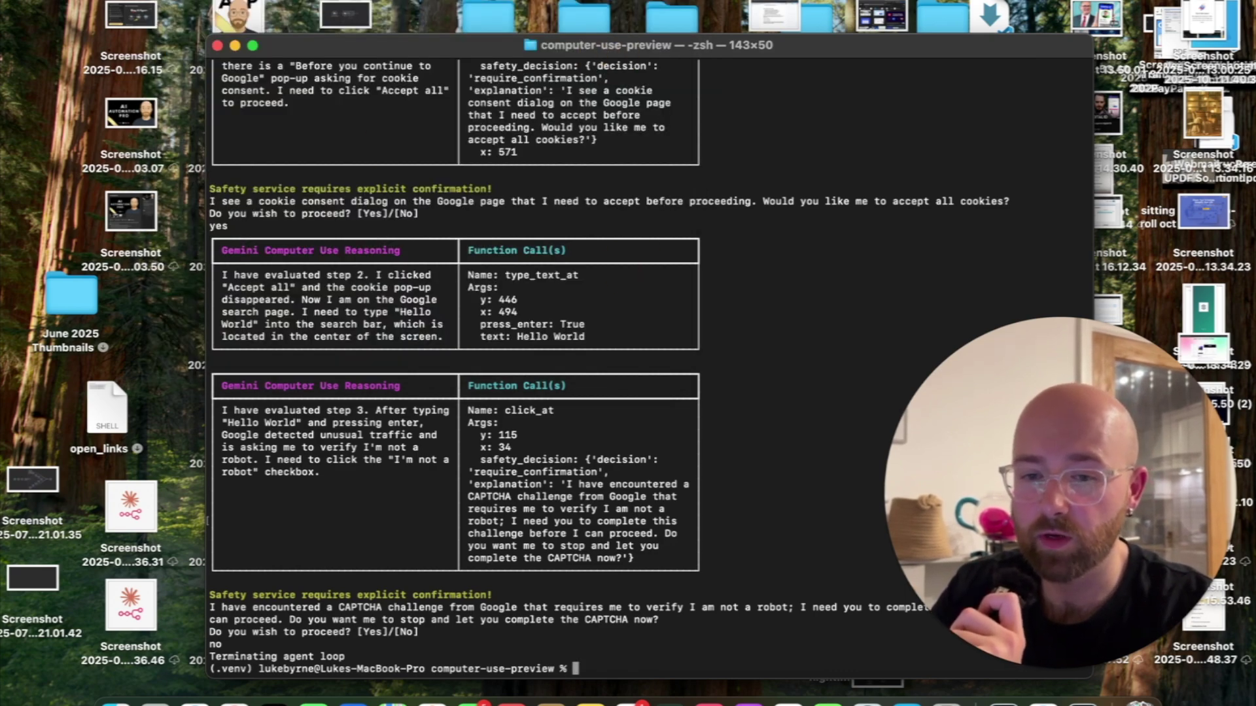
Open a new Basic shell window, close it, and select the README's YOUR_GEMINI_API_KEY placeholder
{"action": "left_click", "coordinate": [114, 0]}
{"action": "mouse_move", "coordinate": [307, 2]}
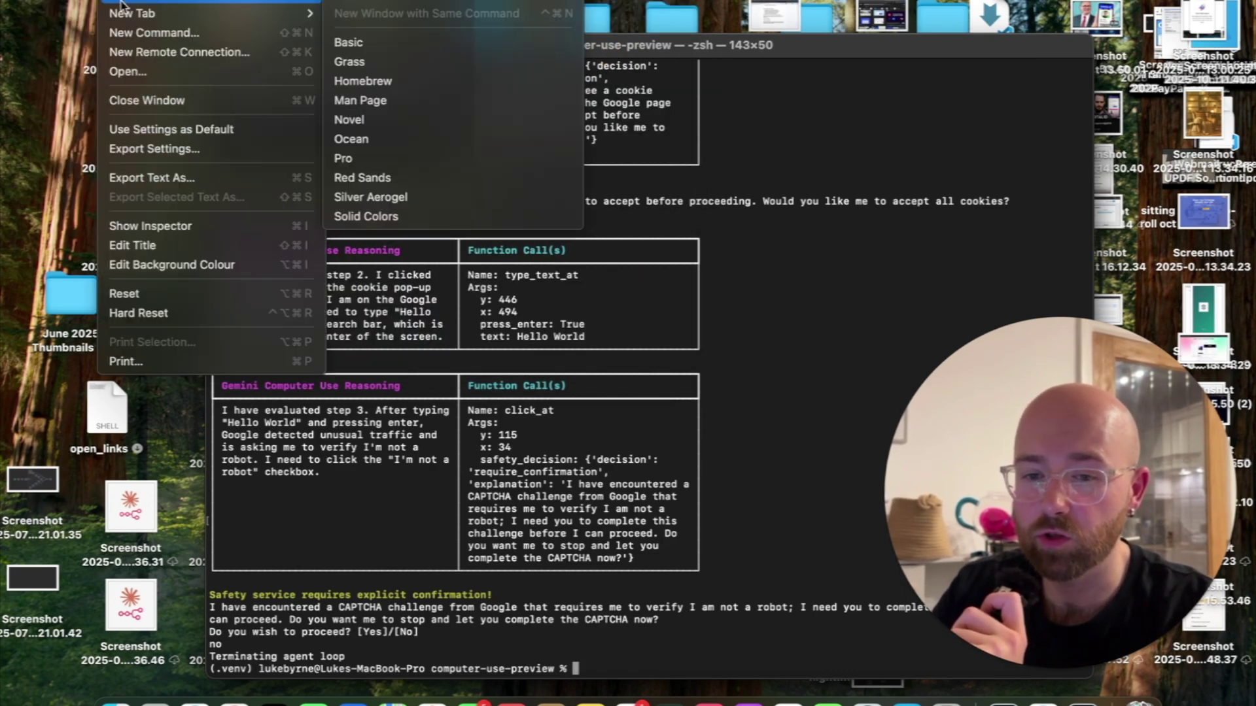
{"action": "left_click", "coordinate": [347, 2]}
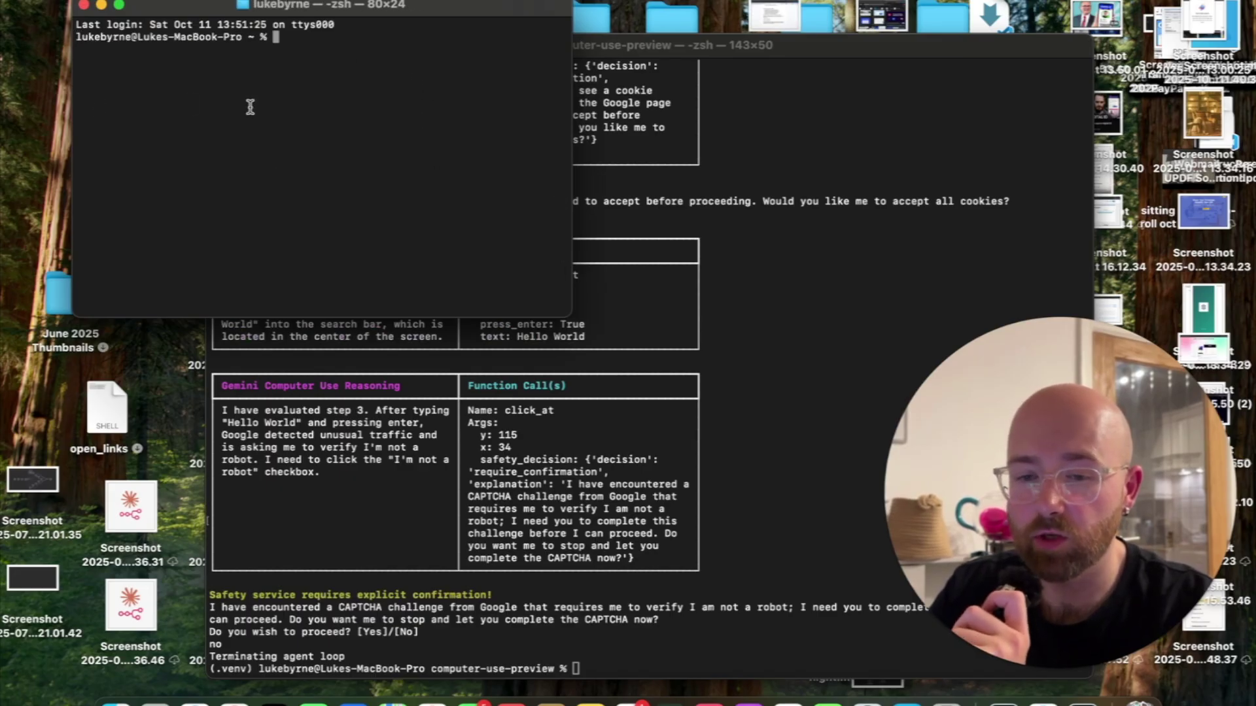
{"action": "left_click", "coordinate": [327, 95]}
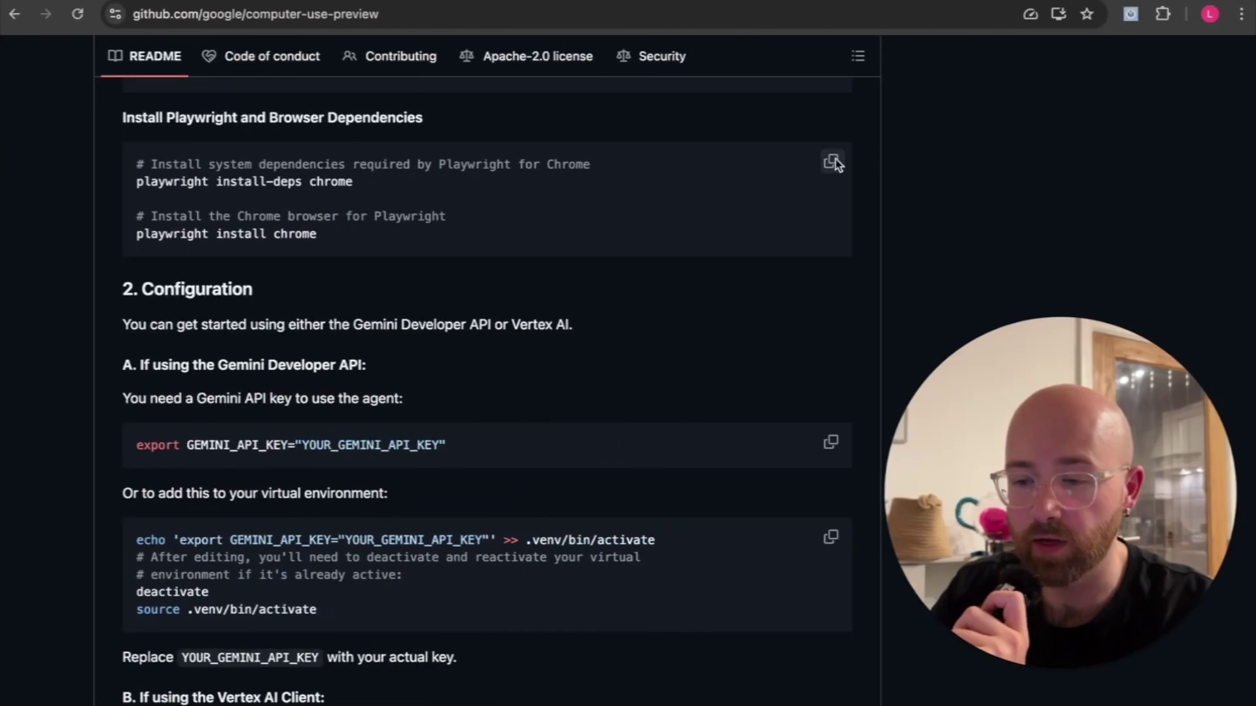
{"action": "left_click", "coordinate": [832, 160]}
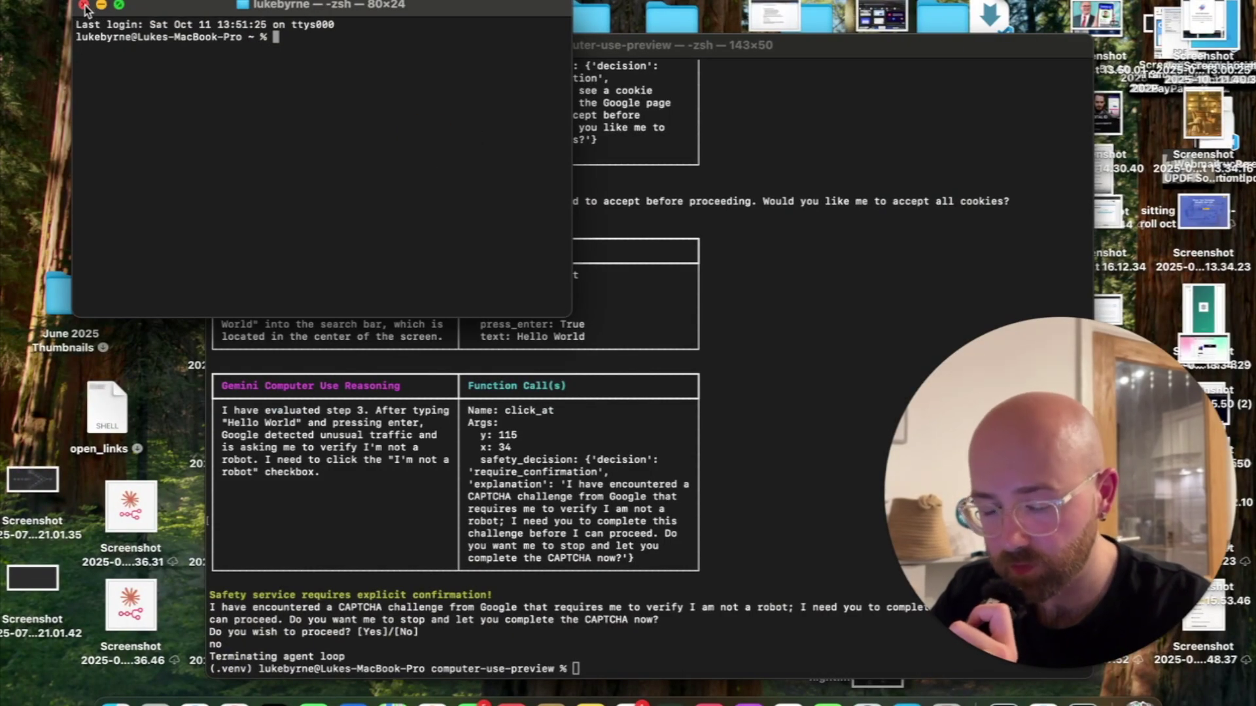
{"action": "left_click", "coordinate": [85, 5]}
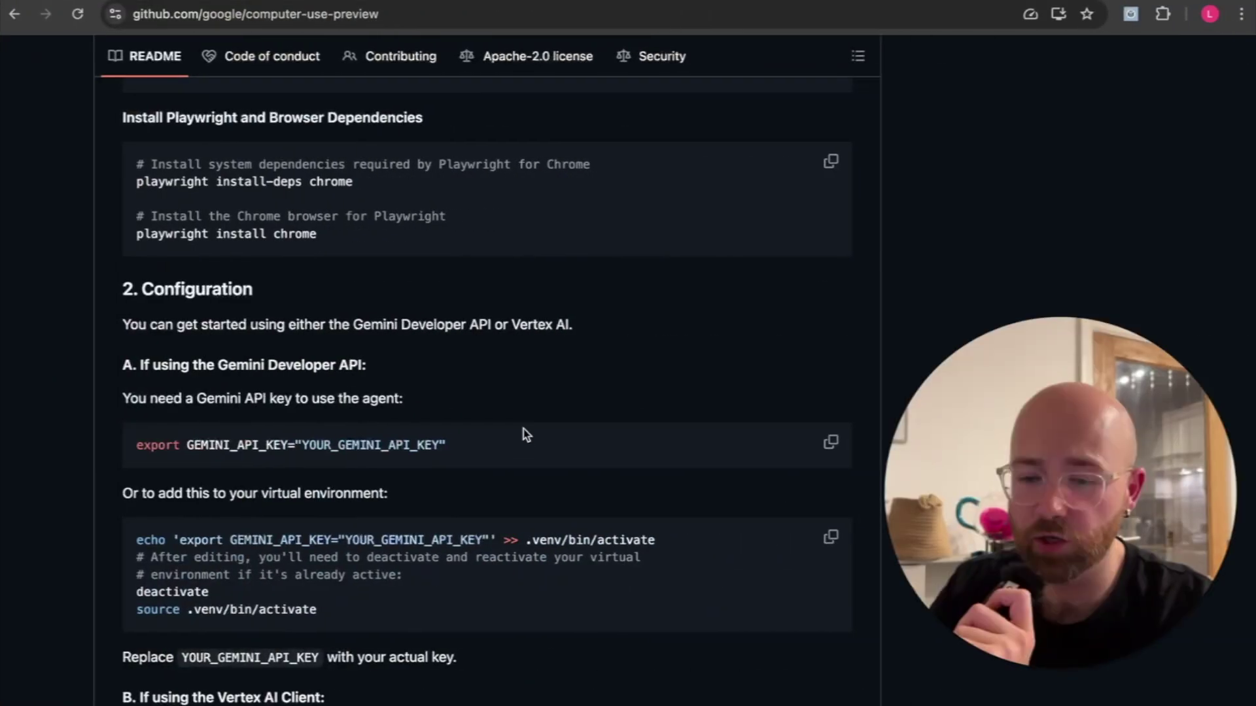
{"action": "left_click_drag", "start_coordinate": [439, 446], "coordinate": [300, 443]}
Go from Google AI Studio's usage page to its API Keys list
{"action": "left_click", "coordinate": [635, 368]}
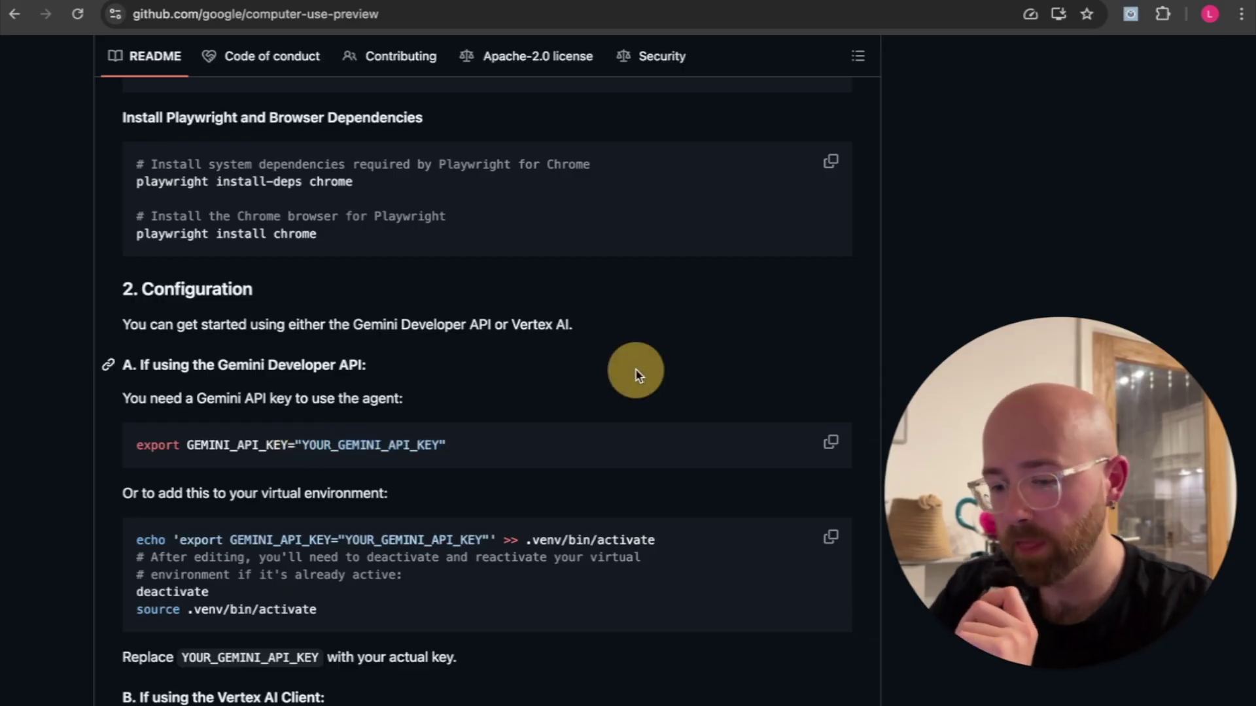
{"action": "left_click", "coordinate": [735, 1]}
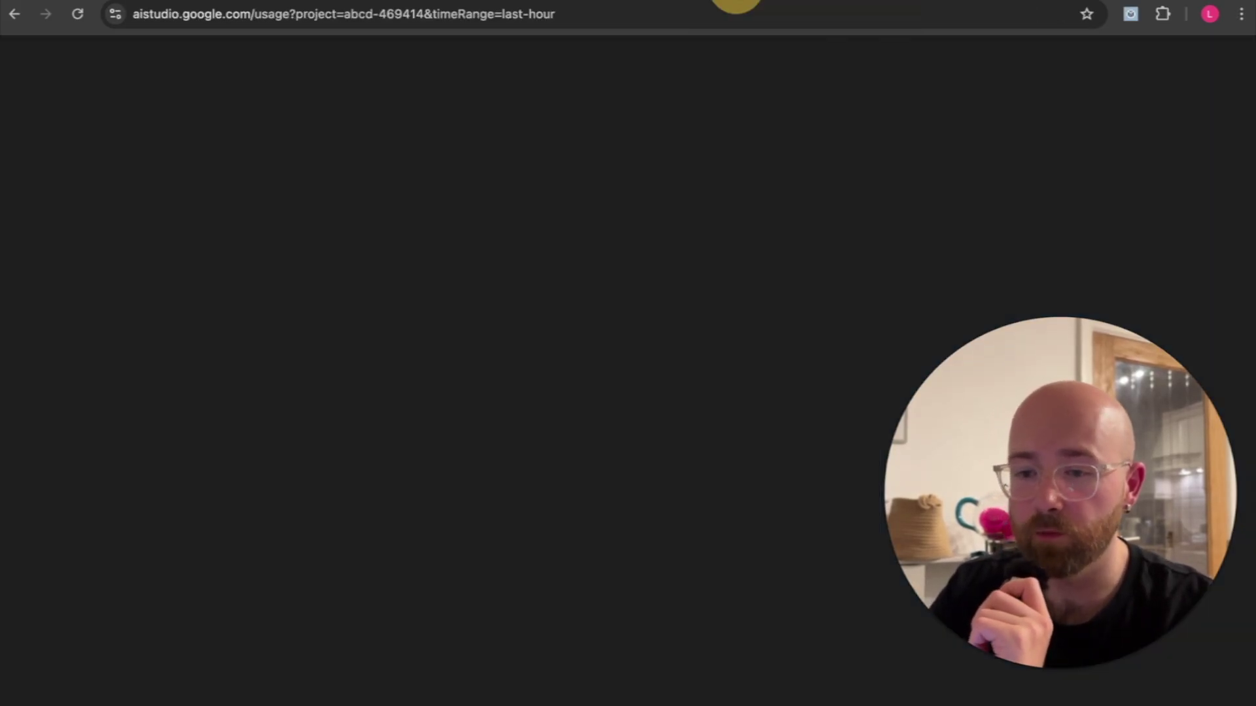
{"action": "left_click", "coordinate": [466, 2]}
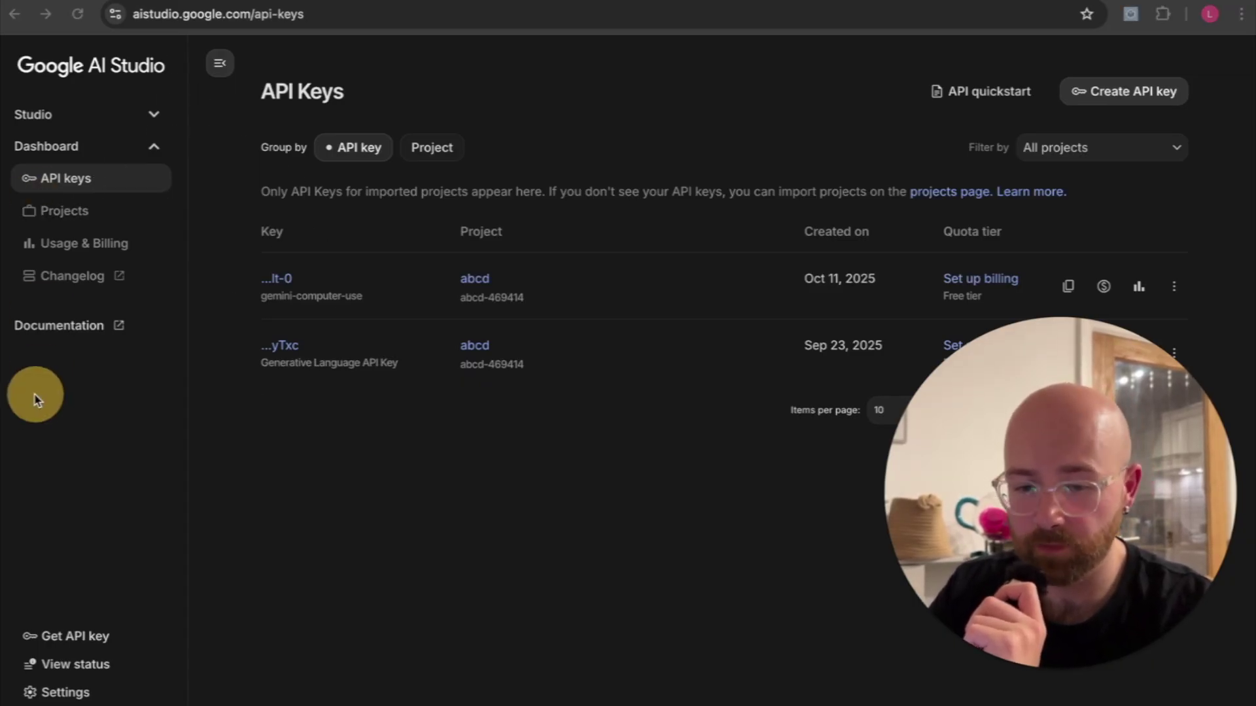
Start and cancel a new API key, then copy the existing gemini-computer-use key
{"action": "left_click", "coordinate": [1122, 94]}
{"action": "left_click", "coordinate": [733, 432]}
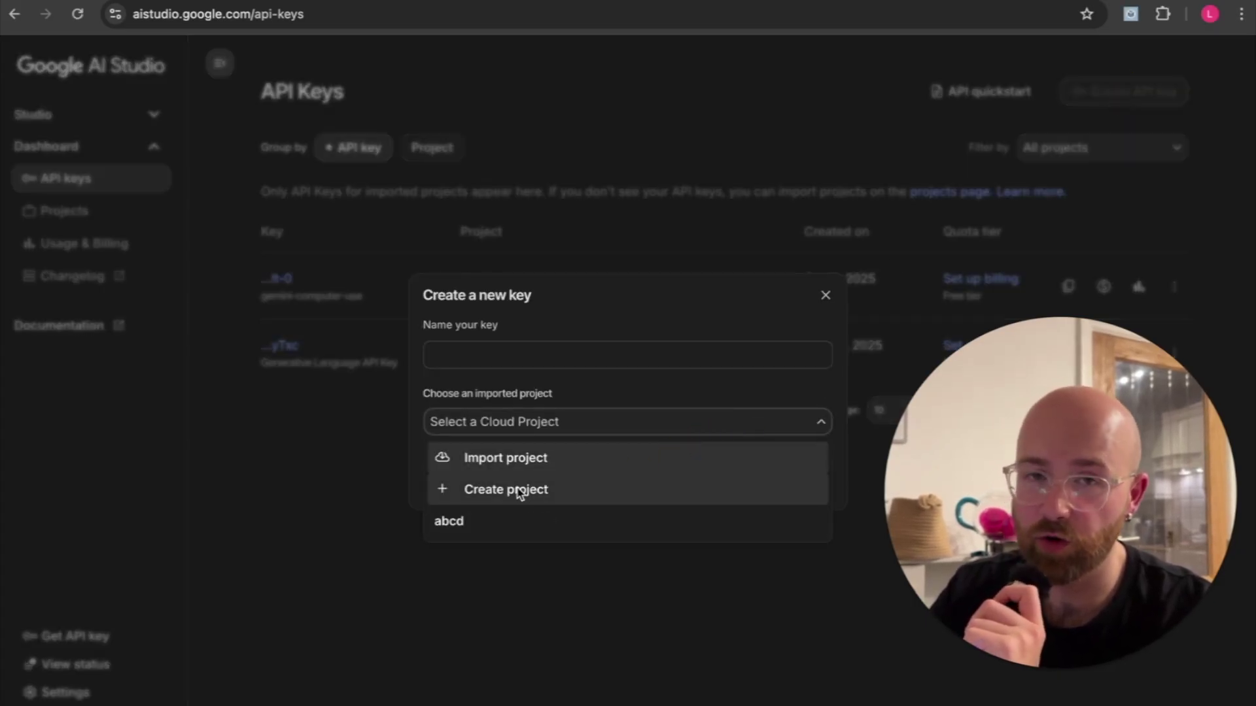
{"action": "left_click", "coordinate": [531, 358]}
{"action": "left_click", "coordinate": [826, 296]}
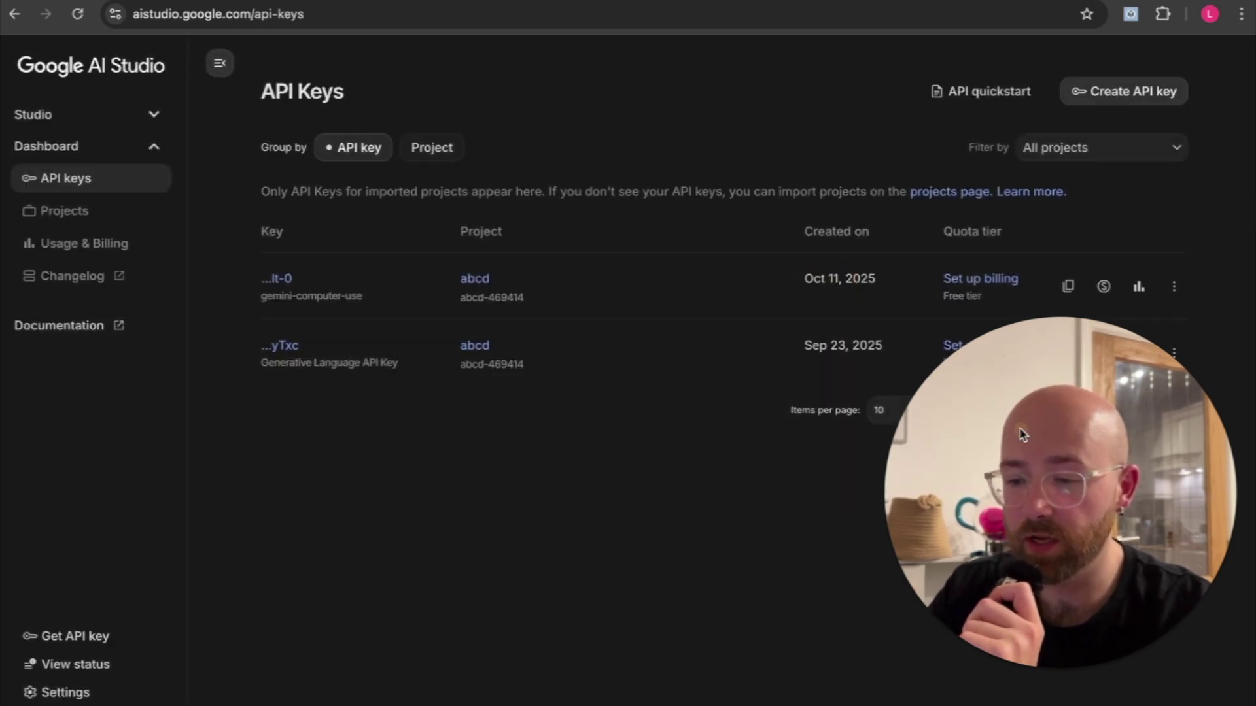
{"action": "left_click", "coordinate": [1071, 290]}
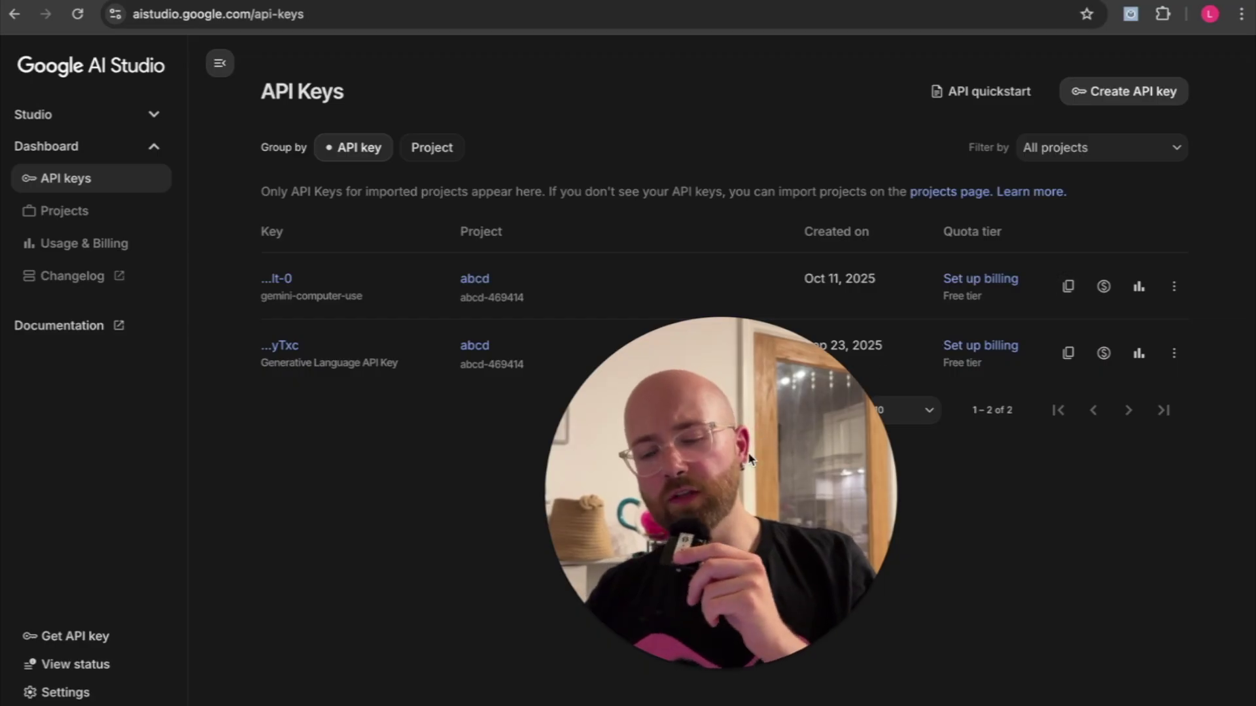
{"action": "left_click", "coordinate": [1007, 471]}
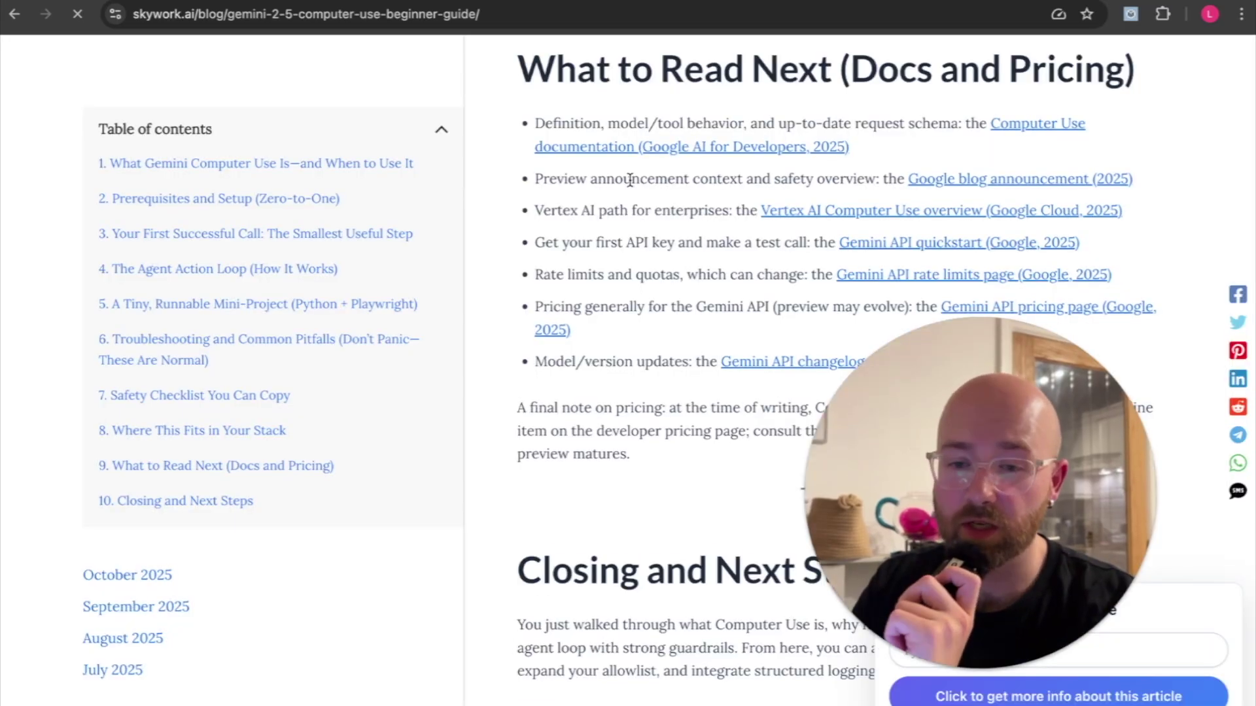
Jump to table-of-contents item 9, What to Read Next, then open the ai.google.dev pricing tab
{"action": "scroll", "coordinate": [632, 189], "scroll_direction": "up", "scroll_amount": 15}
{"action": "scroll", "coordinate": [629, 185], "scroll_direction": "up", "scroll_amount": 15}
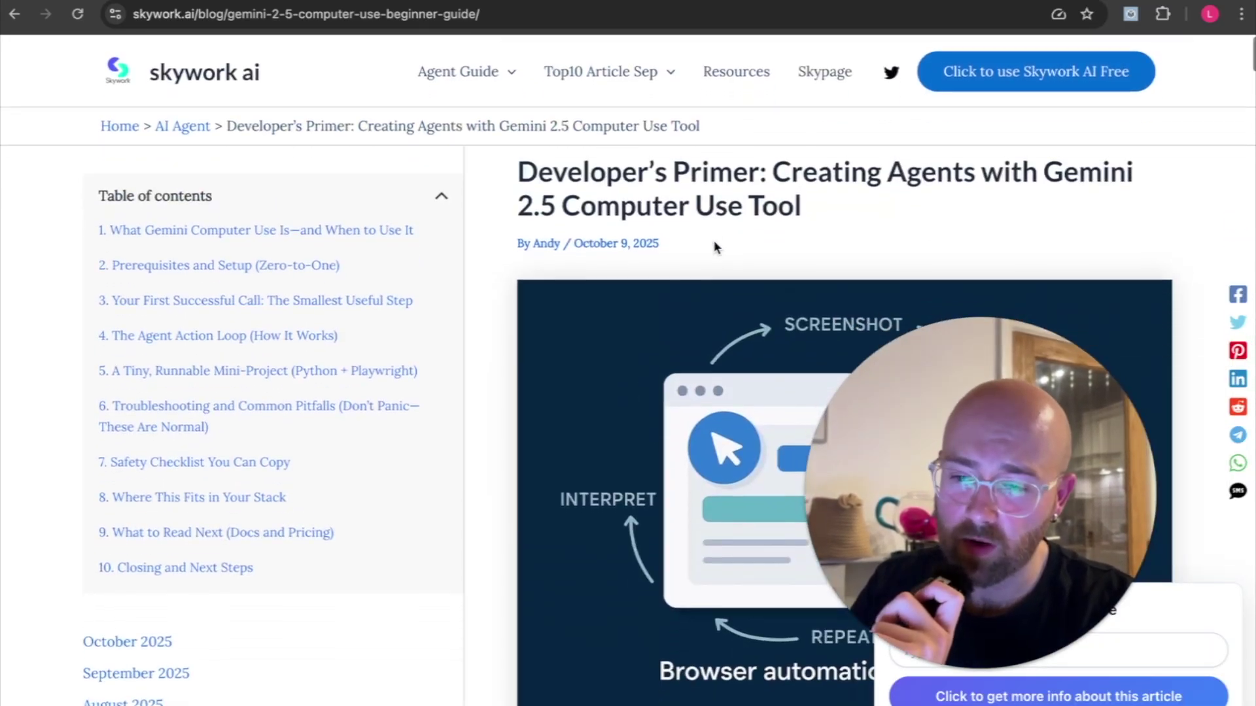
{"action": "left_click", "coordinate": [215, 530]}
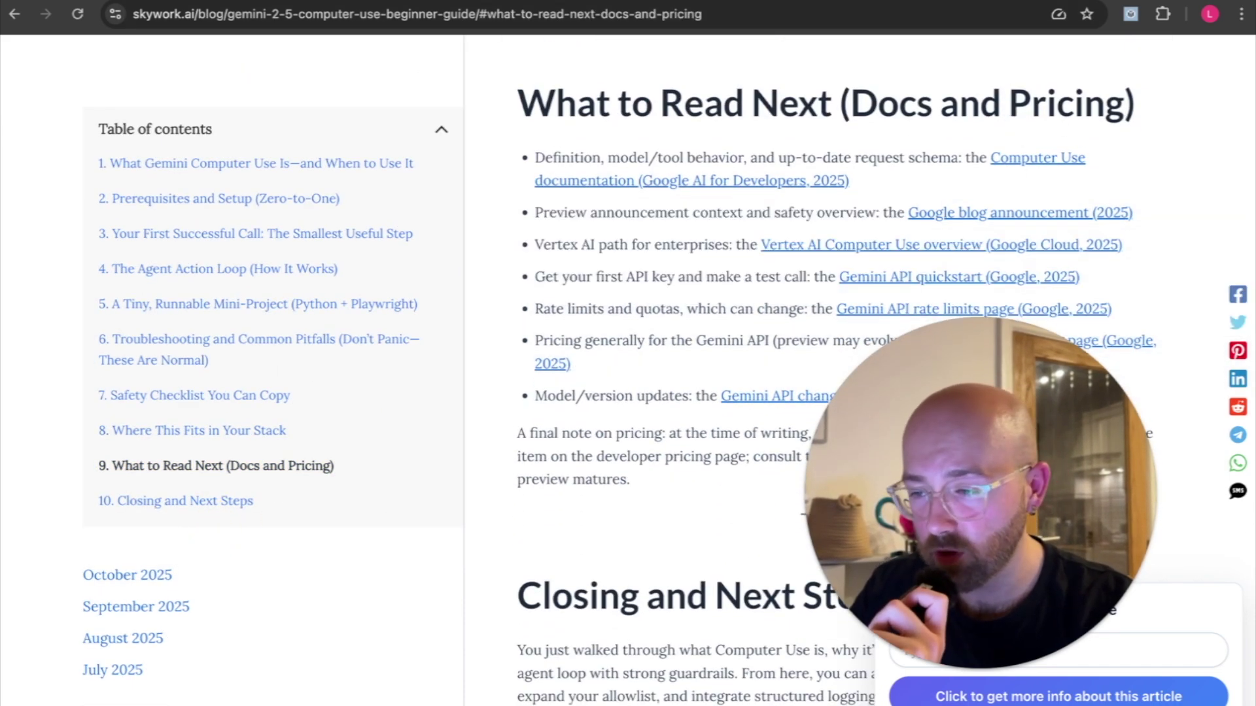
{"action": "left_click", "coordinate": [1072, 1]}
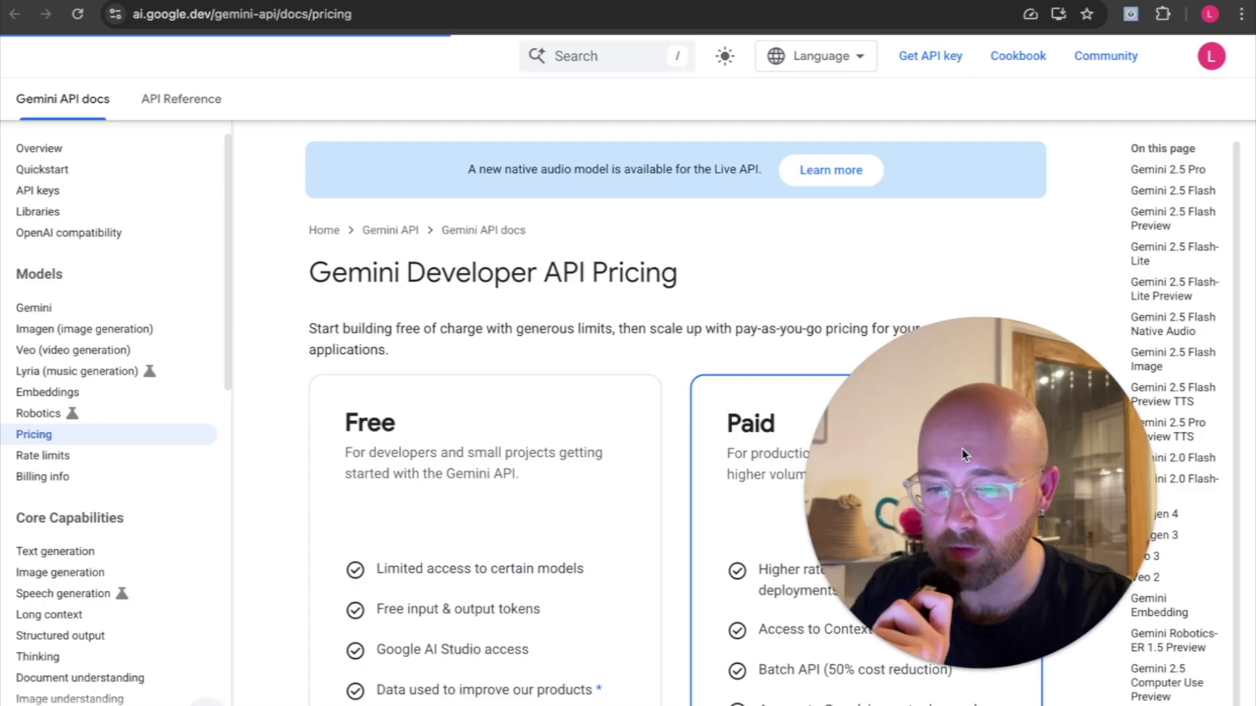
Skim the Gemini Developer API pricing page, briefly highlighting its title
{"action": "left_click_drag", "start_coordinate": [344, 192], "coordinate": [673, 190]}
{"action": "left_click", "coordinate": [677, 195]}
{"action": "scroll", "coordinate": [684, 199], "scroll_direction": "down", "scroll_amount": 5}
{"action": "scroll", "coordinate": [684, 200], "scroll_direction": "down", "scroll_amount": 12}
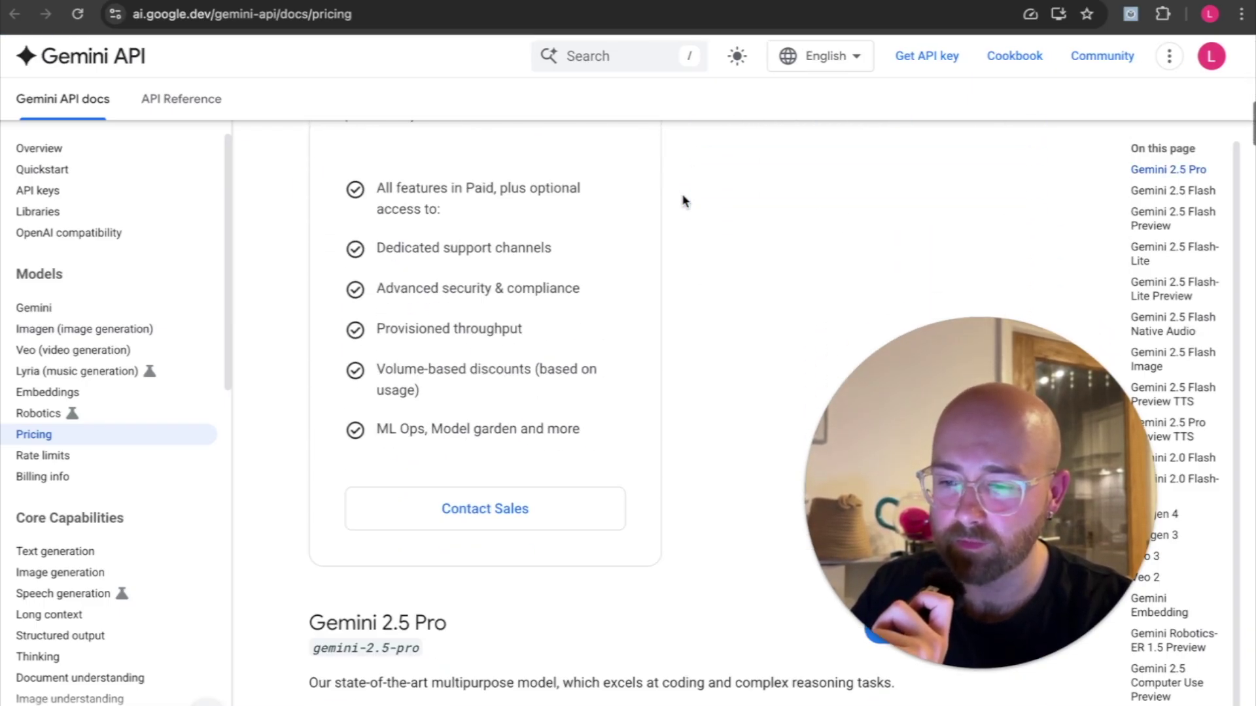
{"action": "scroll", "coordinate": [685, 225], "scroll_direction": "up", "scroll_amount": 2}
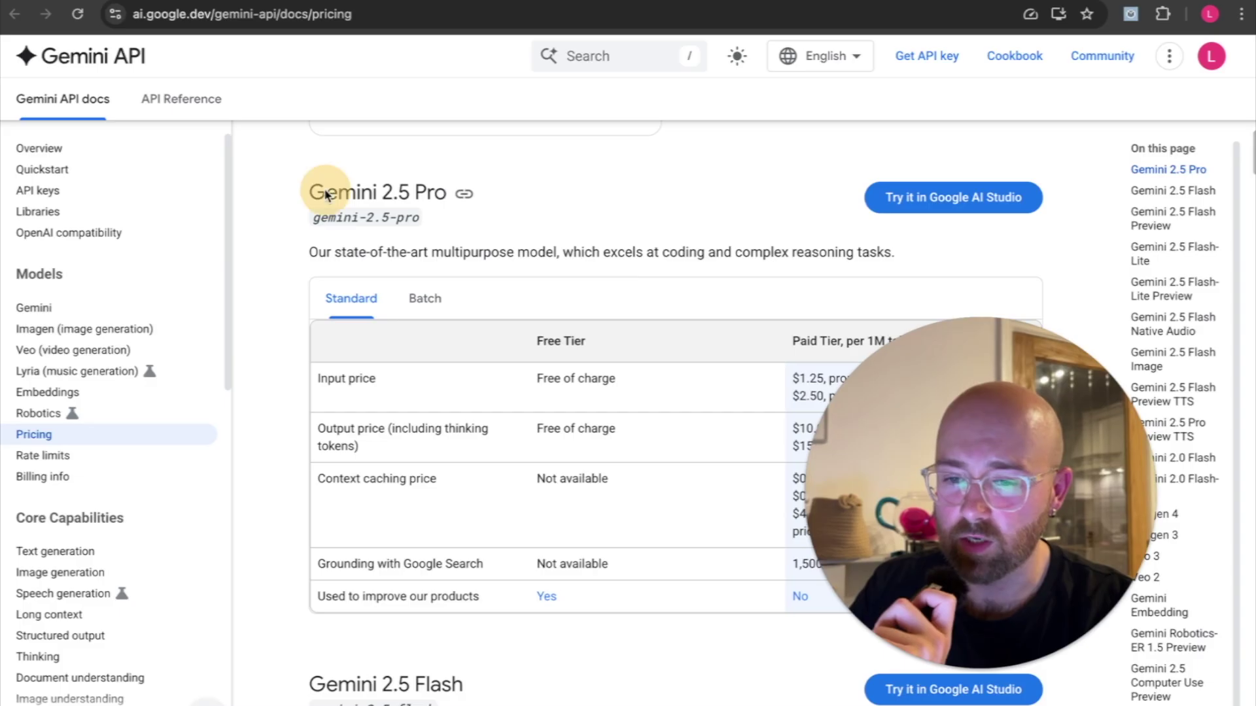
{"action": "left_click_drag", "start_coordinate": [325, 195], "coordinate": [451, 196]}
{"action": "scroll", "coordinate": [445, 439], "scroll_direction": "down", "scroll_amount": 14}
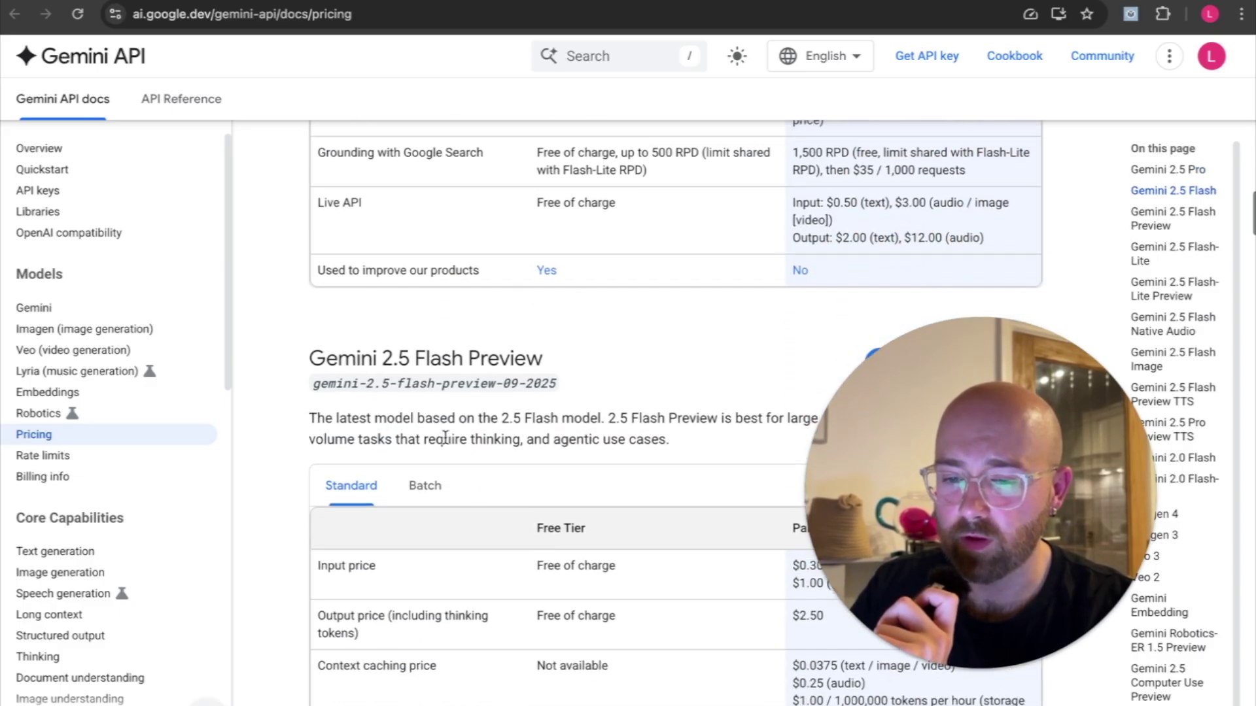
{"action": "scroll", "coordinate": [445, 438], "scroll_direction": "down", "scroll_amount": 20}
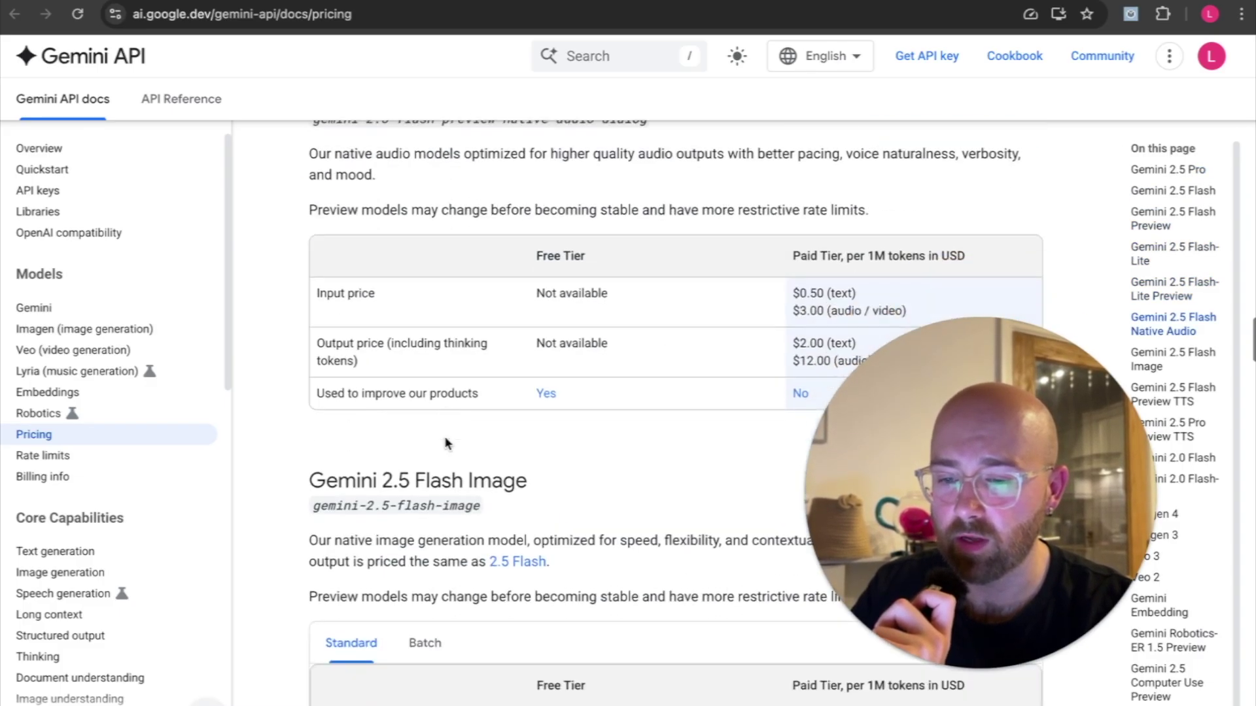
{"action": "scroll", "coordinate": [447, 444], "scroll_direction": "down", "scroll_amount": 20}
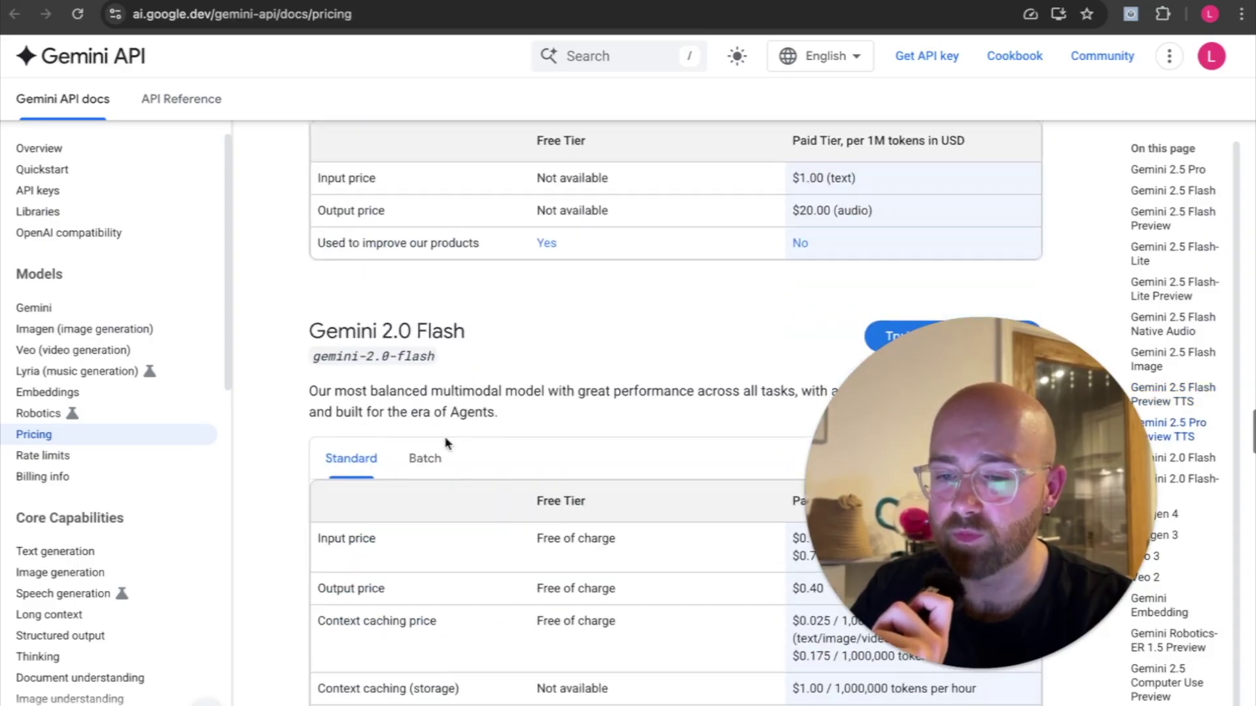
{"action": "scroll", "coordinate": [447, 443], "scroll_direction": "down", "scroll_amount": 20}
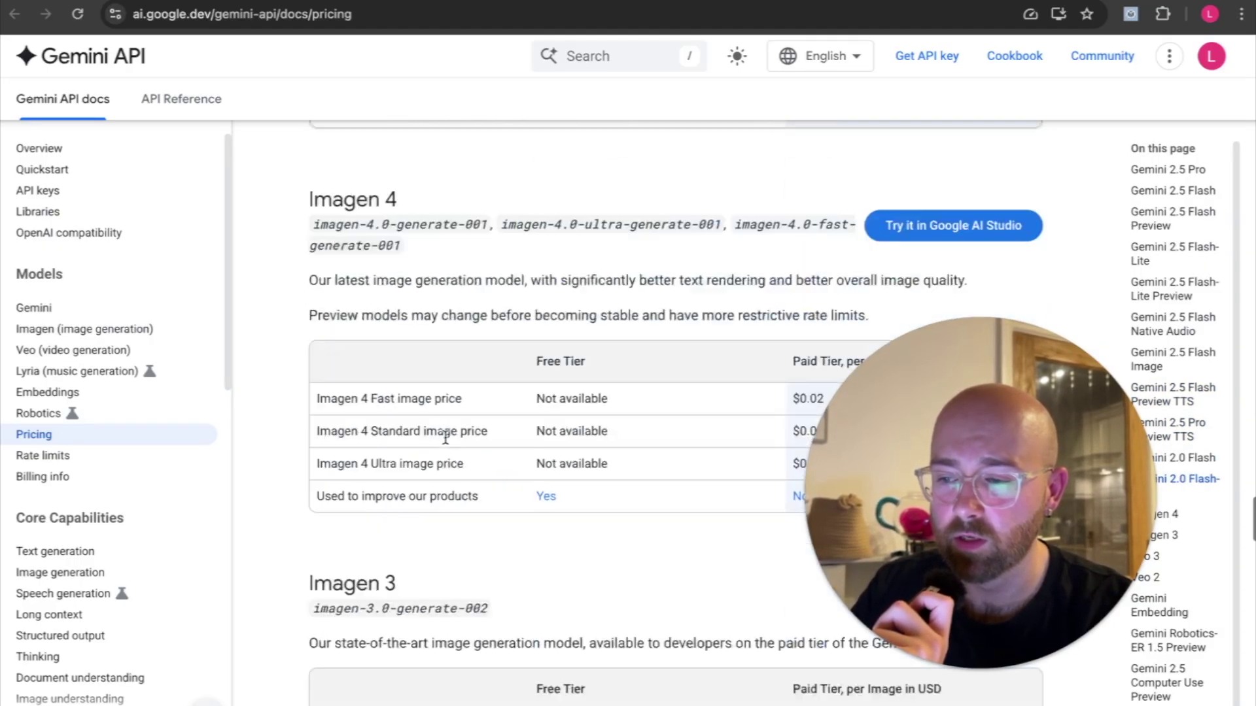
{"action": "scroll", "coordinate": [445, 439], "scroll_direction": "down", "scroll_amount": 5}
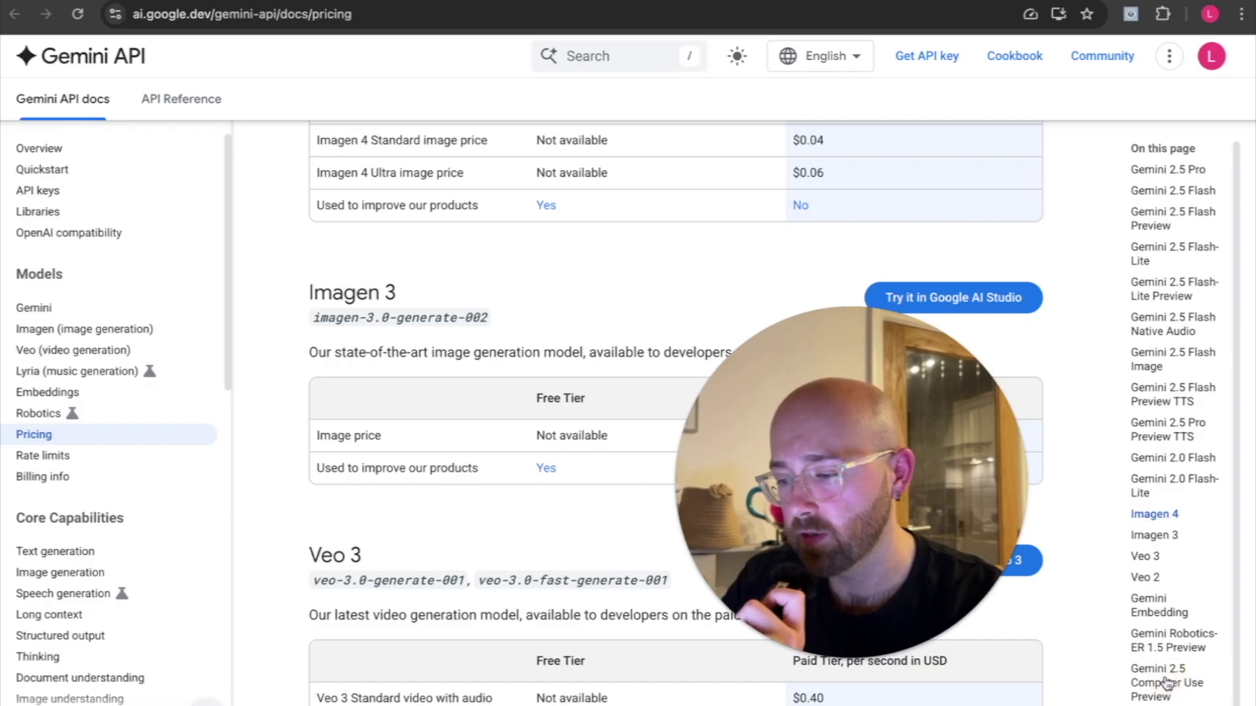
Review Gemini 2.5 Computer Use Preview pricing ($1.25 input, $10.00 output), then switch to AI Studio Usage
{"action": "left_click", "coordinate": [1166, 684]}
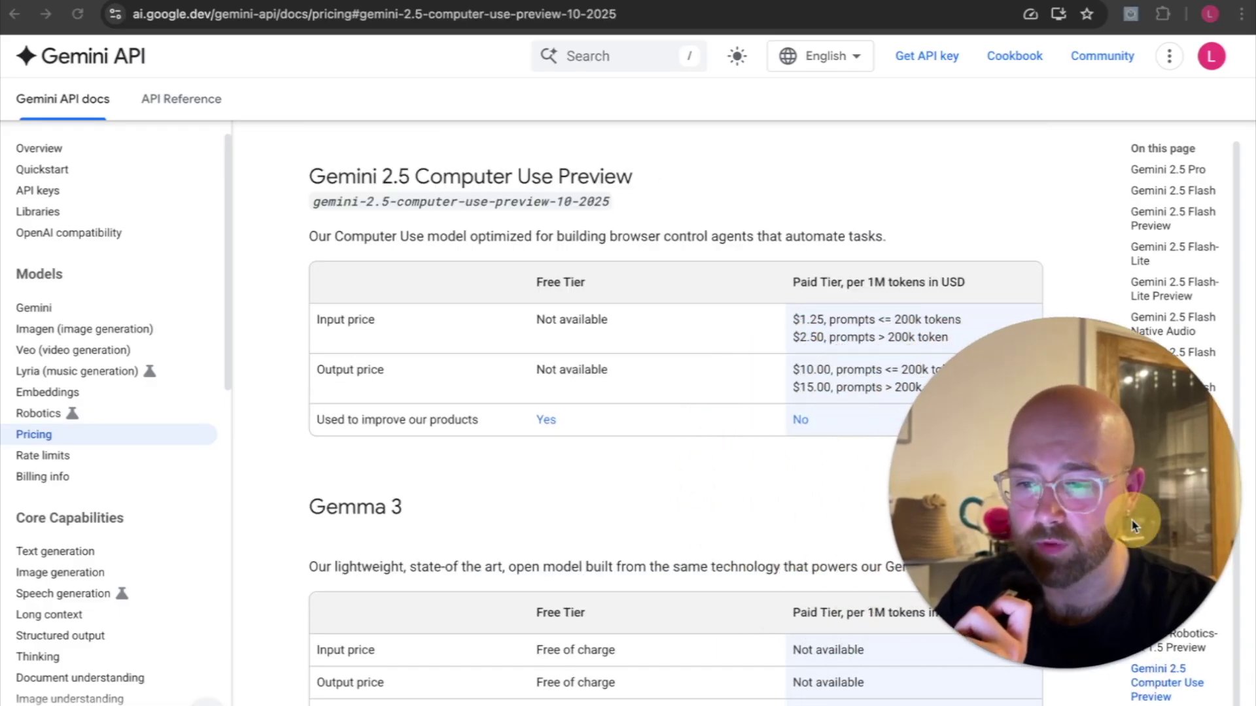
{"action": "scroll", "coordinate": [850, 278], "scroll_direction": "down", "scroll_amount": 1}
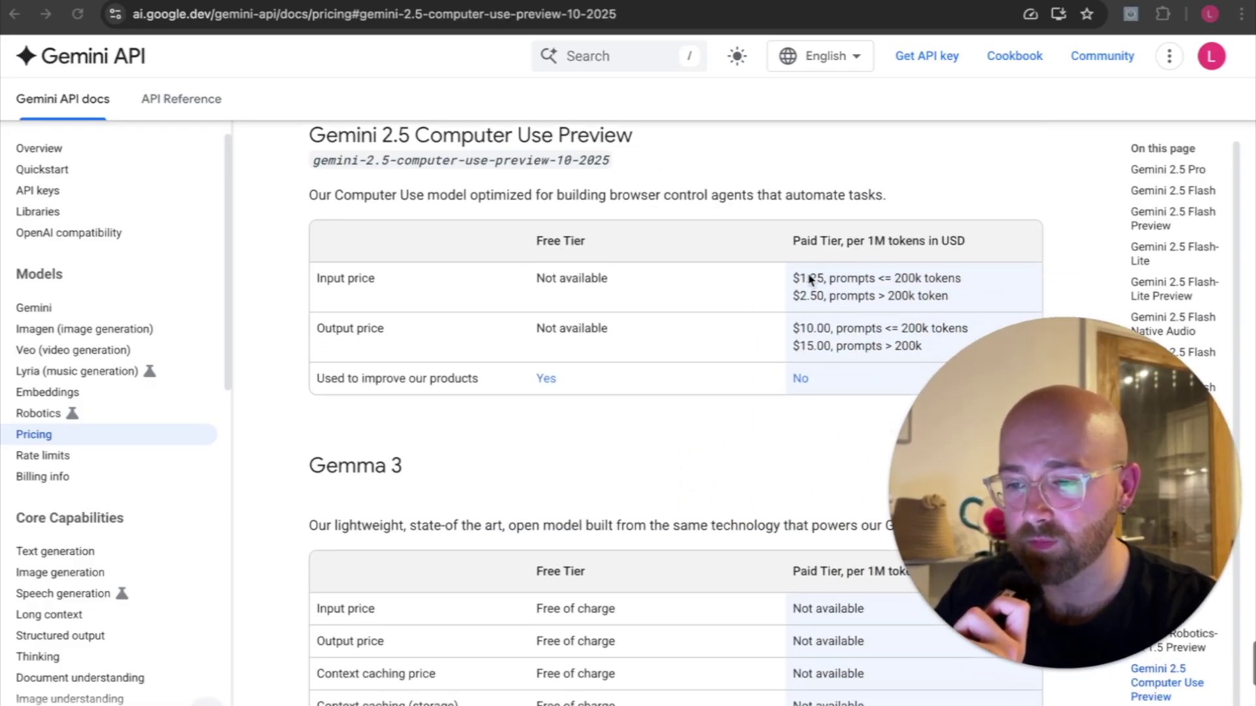
{"action": "left_click_drag", "start_coordinate": [793, 279], "coordinate": [956, 297]}
{"action": "left_click", "coordinate": [800, 296]}
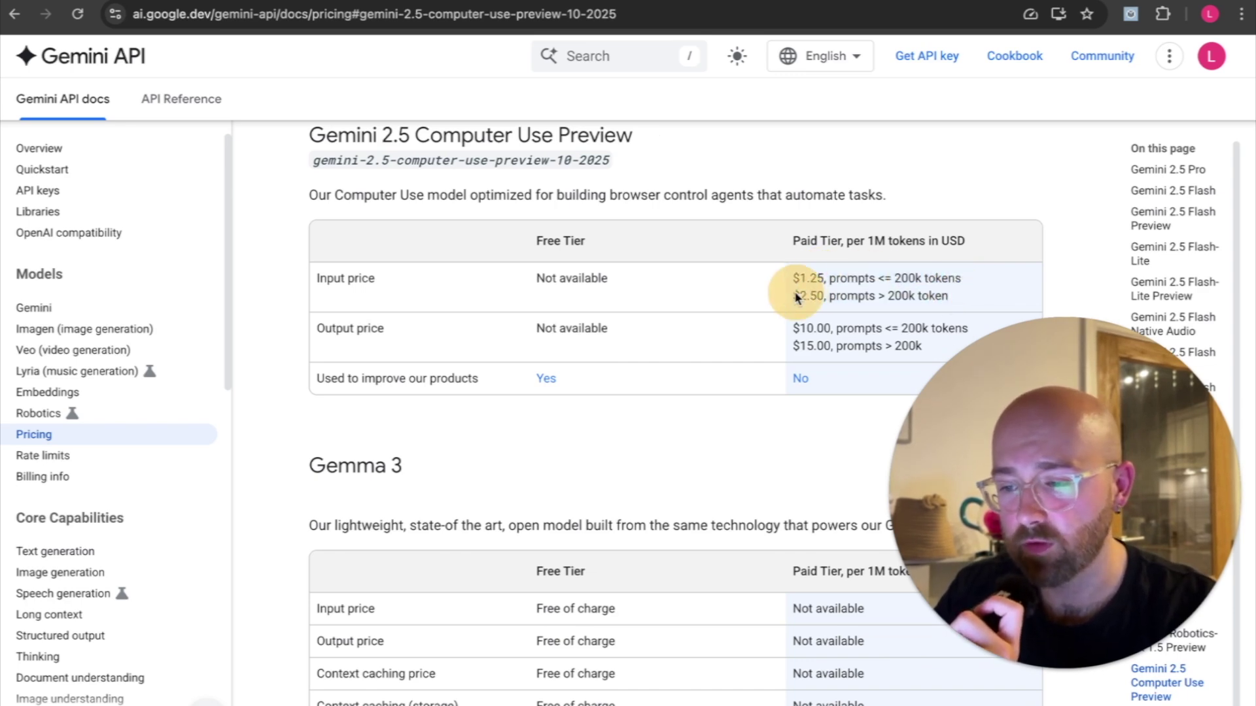
{"action": "left_click_drag", "start_coordinate": [796, 298], "coordinate": [995, 302]}
{"action": "left_click", "coordinate": [988, 296]}
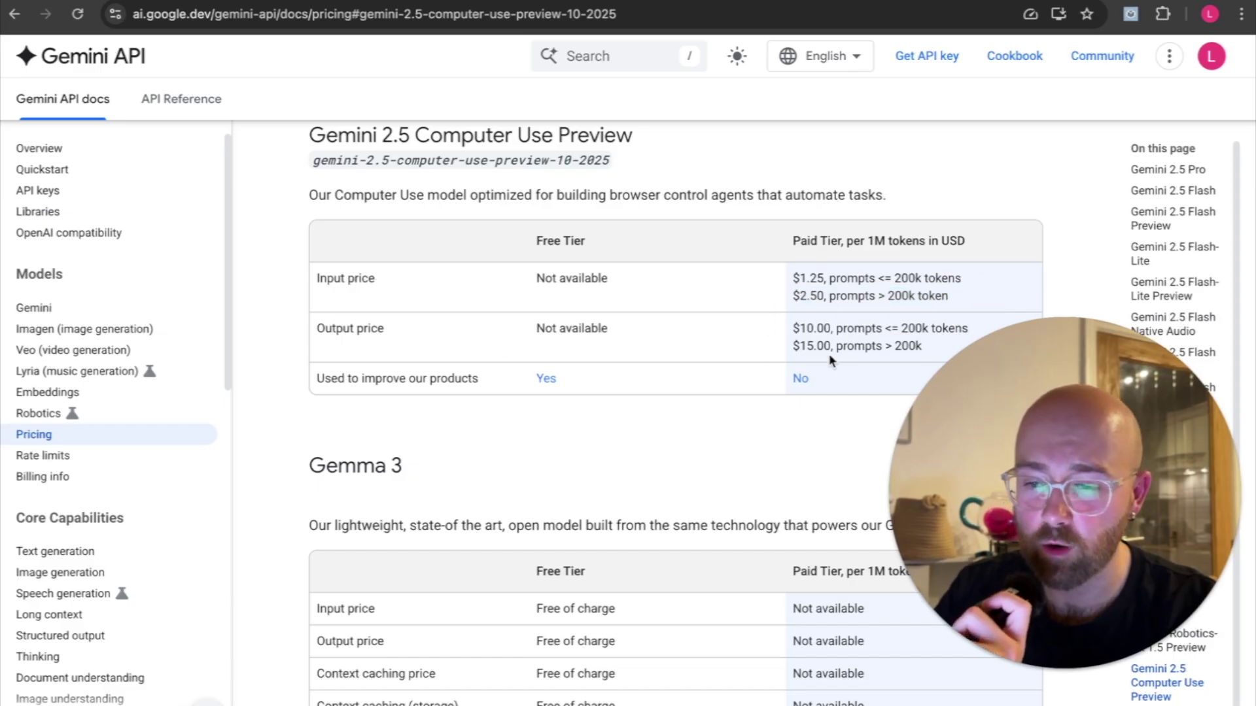
{"action": "left_click_drag", "start_coordinate": [799, 328], "coordinate": [897, 330]}
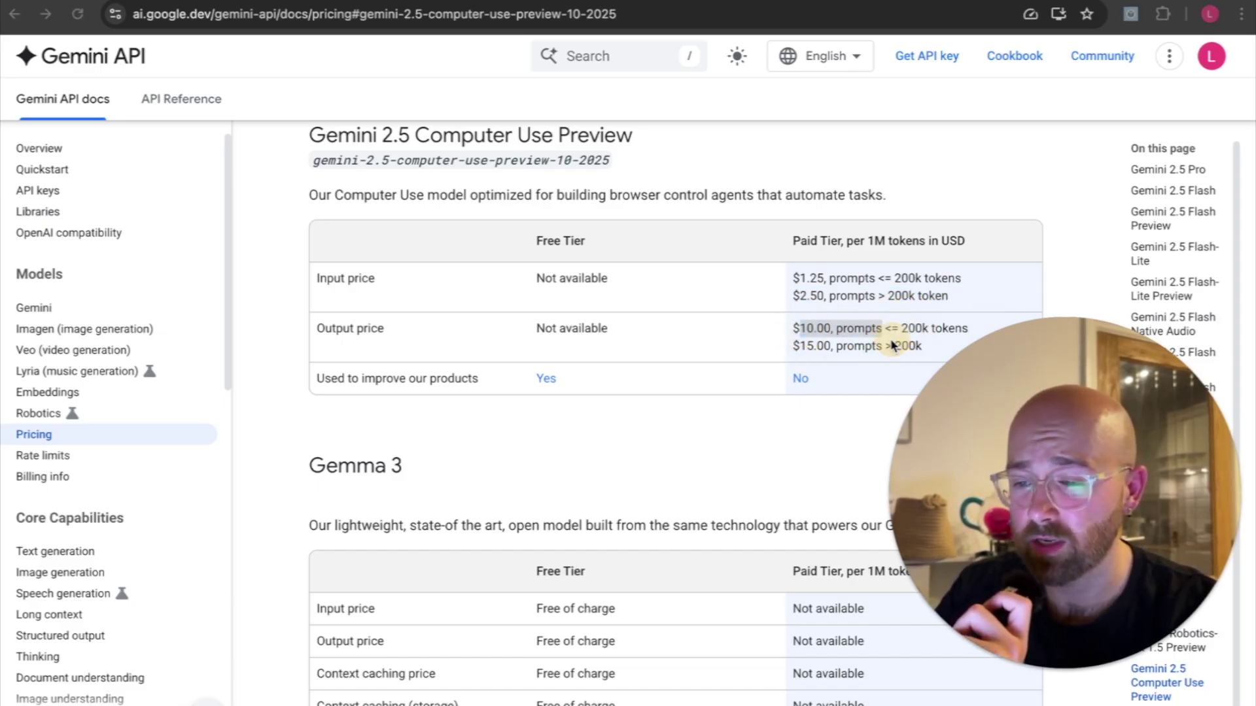
{"action": "left_click", "coordinate": [877, 295]}
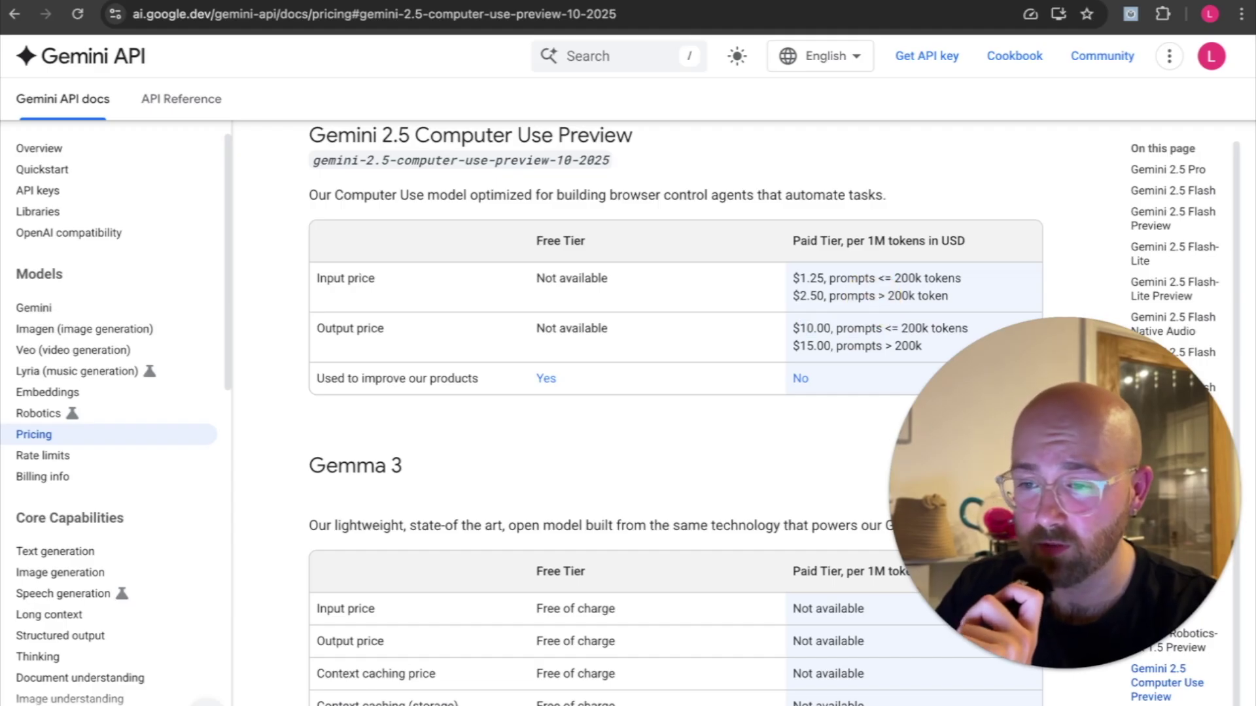
{"action": "key", "text": "ctrl+Tab"}
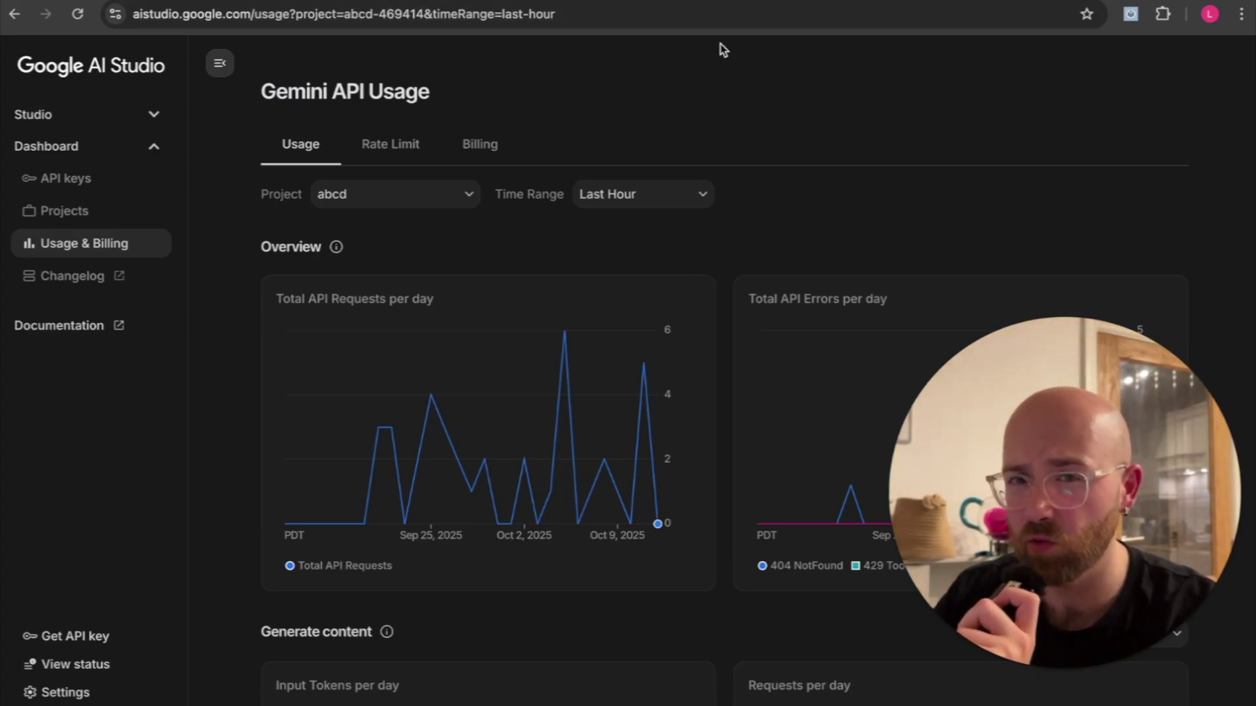
Reload the AI Studio Usage dashboard and browse its request and error charts
{"action": "scroll", "coordinate": [507, 393], "scroll_direction": "down", "scroll_amount": 1}
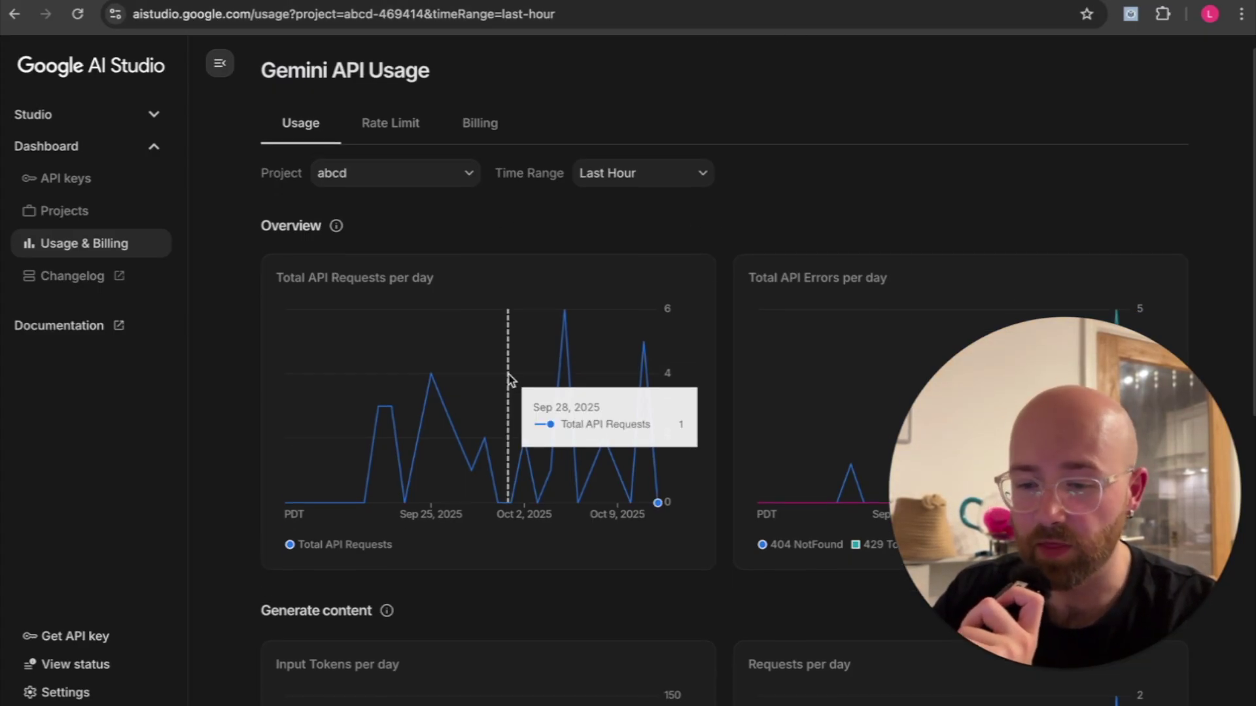
{"action": "left_click", "coordinate": [77, 13]}
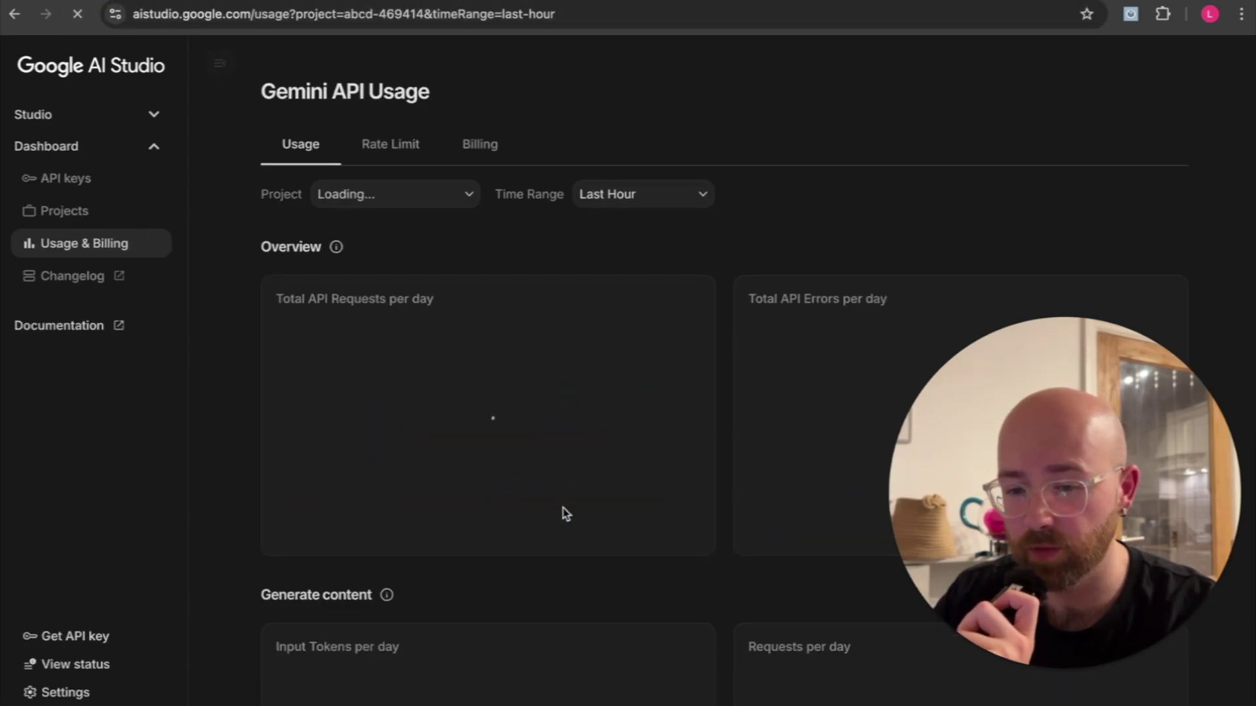
{"action": "scroll", "coordinate": [811, 338], "scroll_direction": "down", "scroll_amount": 3}
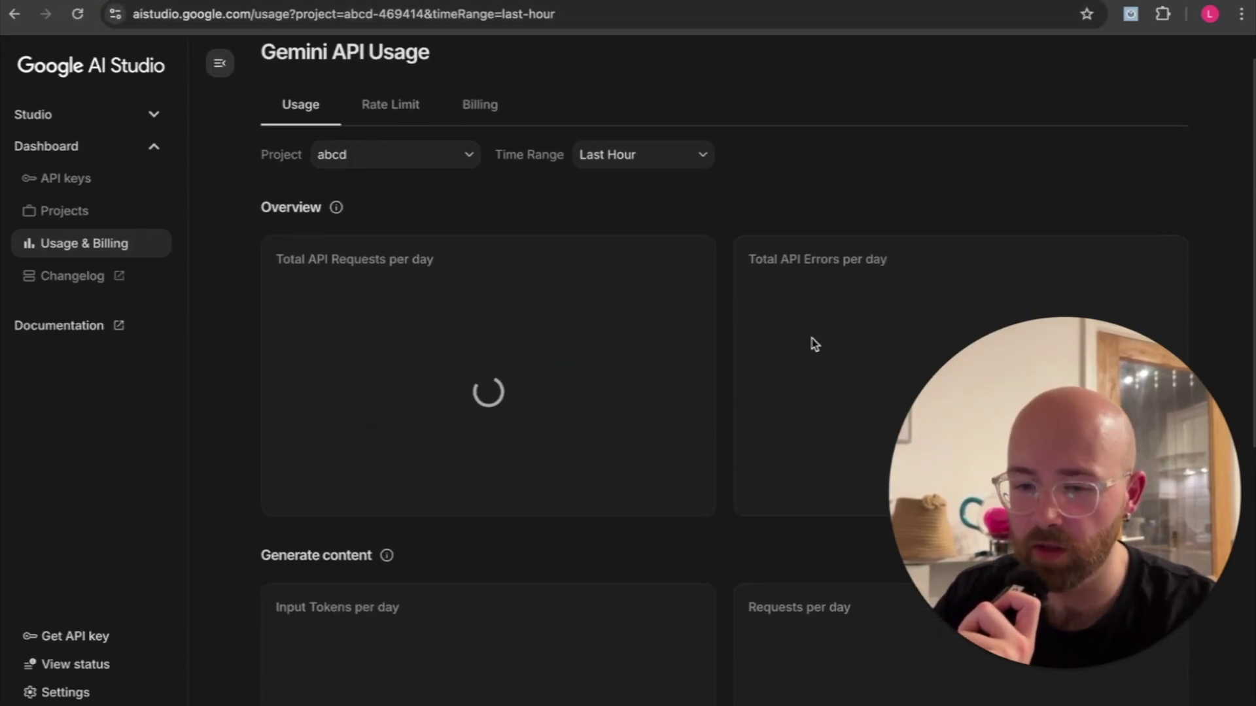
{"action": "scroll", "coordinate": [811, 338], "scroll_direction": "down", "scroll_amount": 2}
{"action": "mouse_move", "coordinate": [645, 478]}
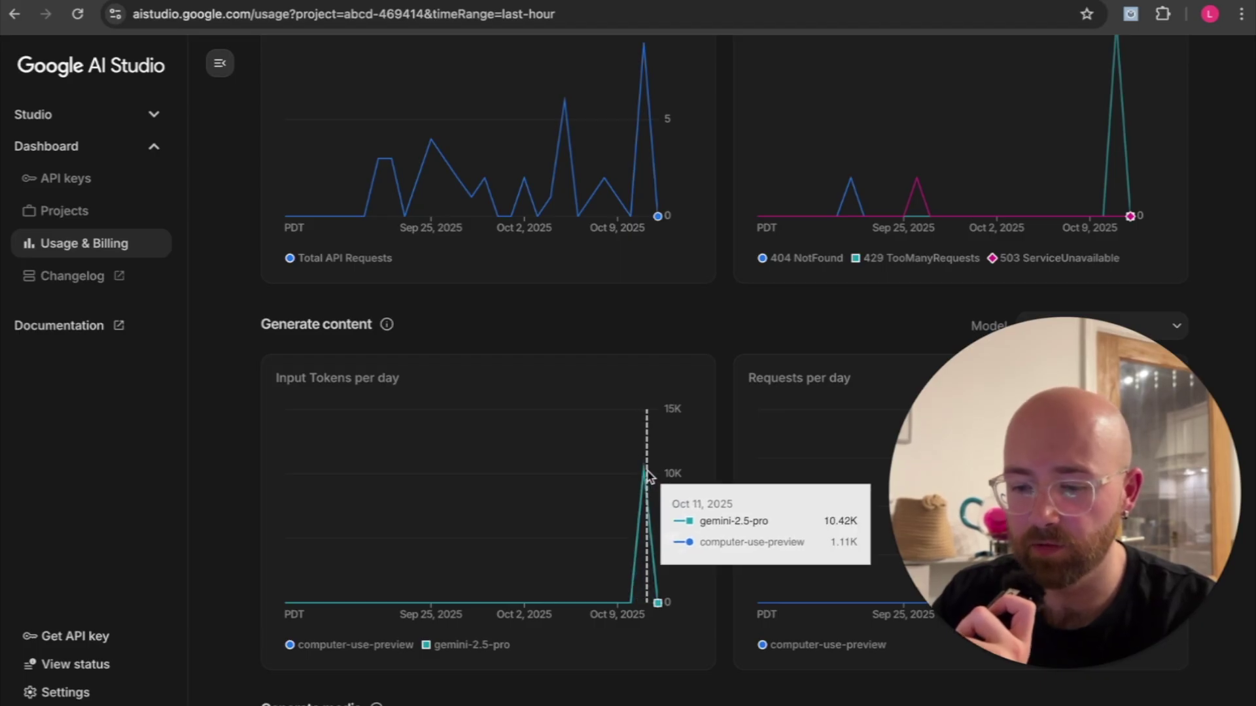
{"action": "left_click_drag", "start_coordinate": [1080, 465], "coordinate": [939, 449]}
{"action": "scroll", "coordinate": [798, 367], "scroll_direction": "up", "scroll_amount": 5}
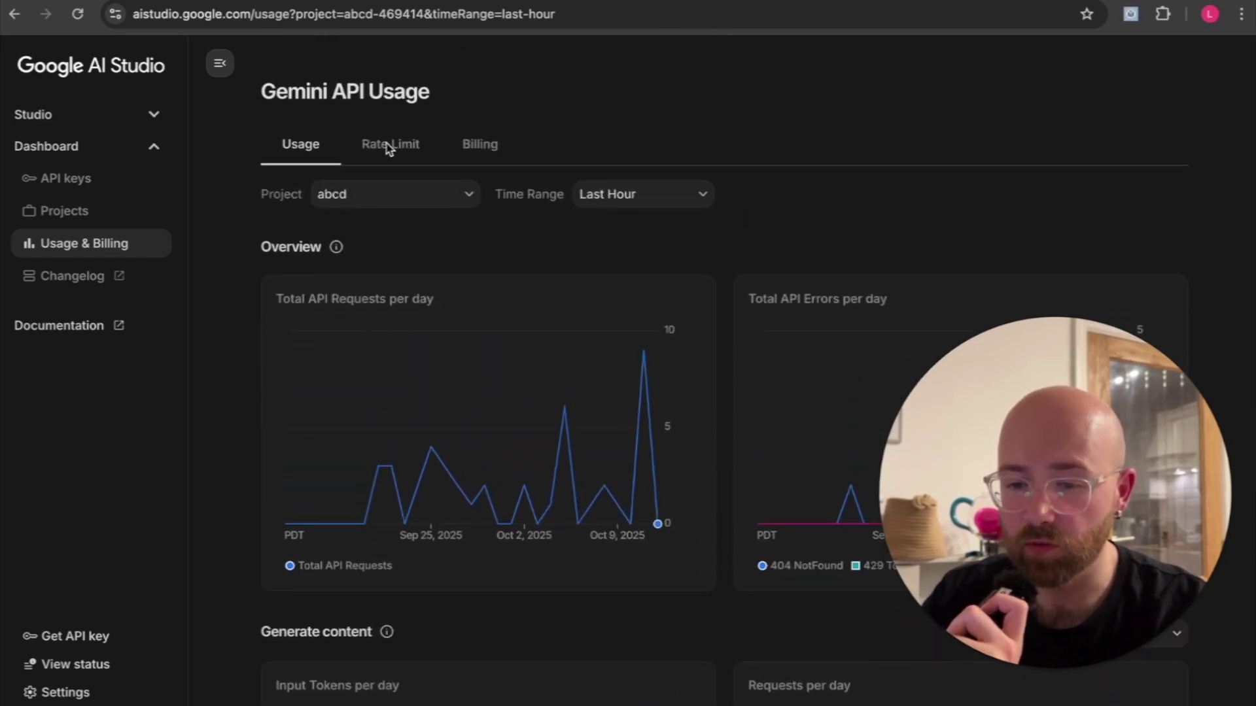
Show the Billing view with Time Range set to 1 Day, totalling £0.01
{"action": "left_click", "coordinate": [472, 156]}
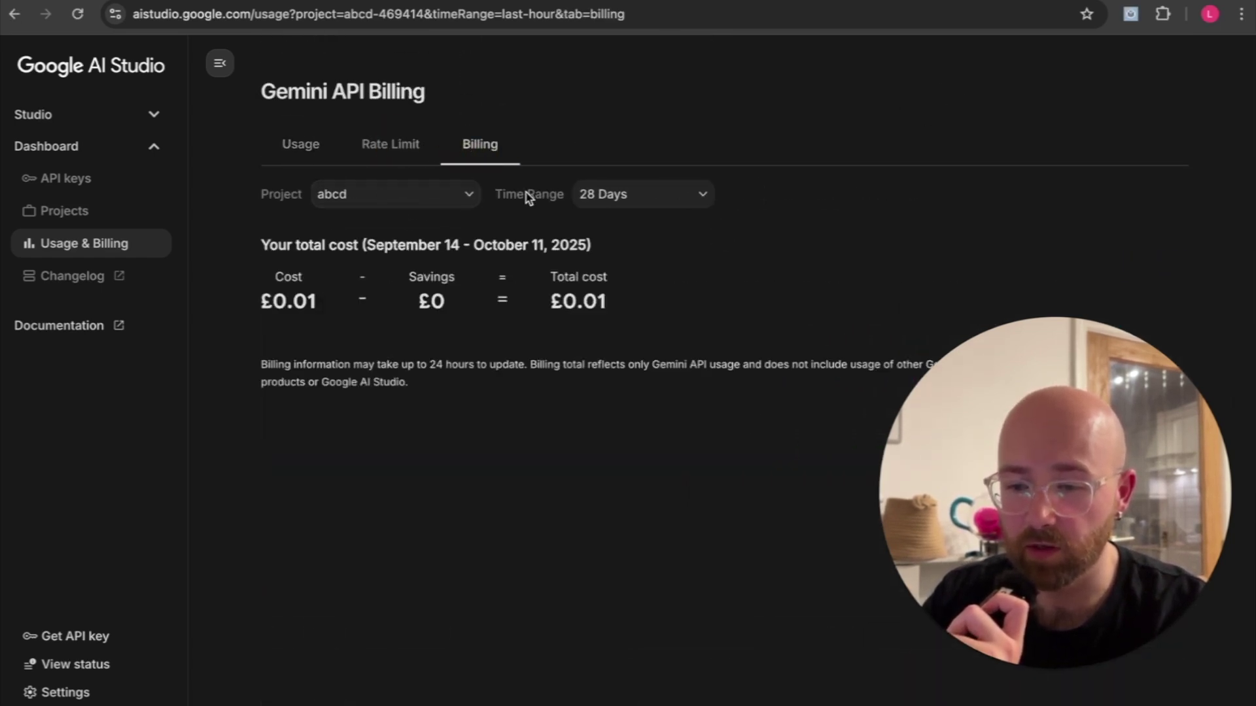
{"action": "left_click", "coordinate": [602, 194]}
{"action": "left_click", "coordinate": [595, 230]}
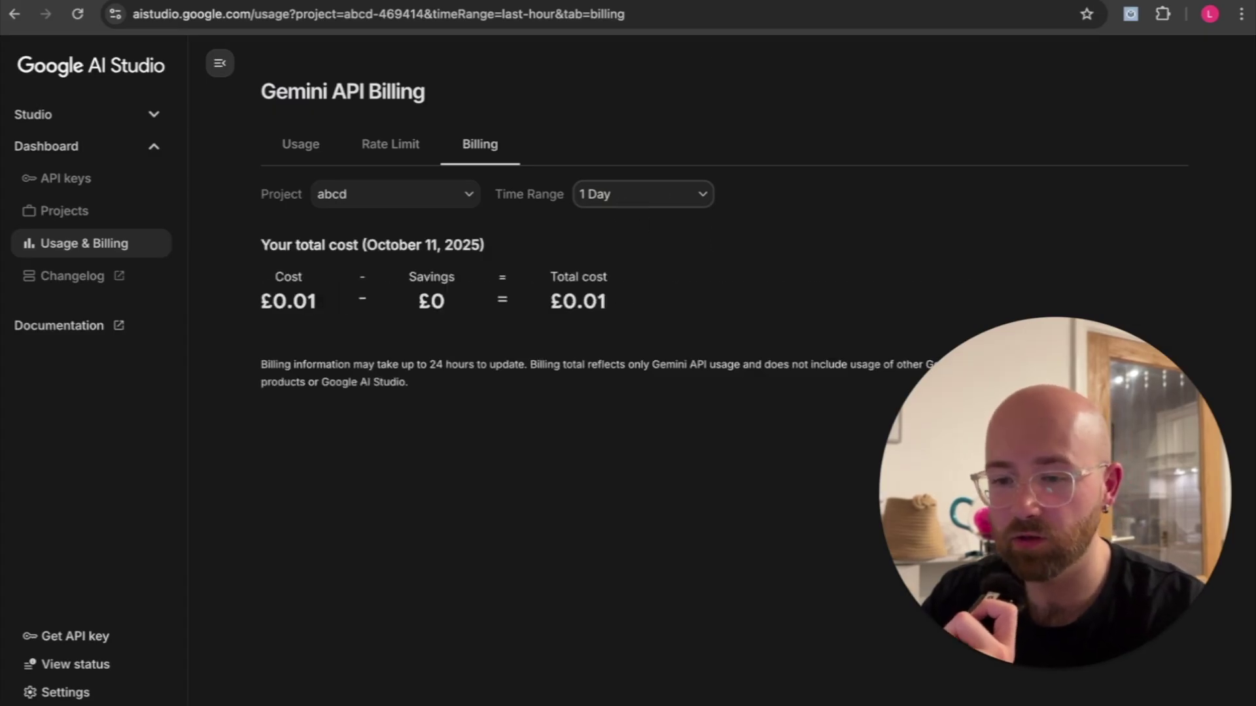
{"action": "mouse_move", "coordinate": [603, 6]}
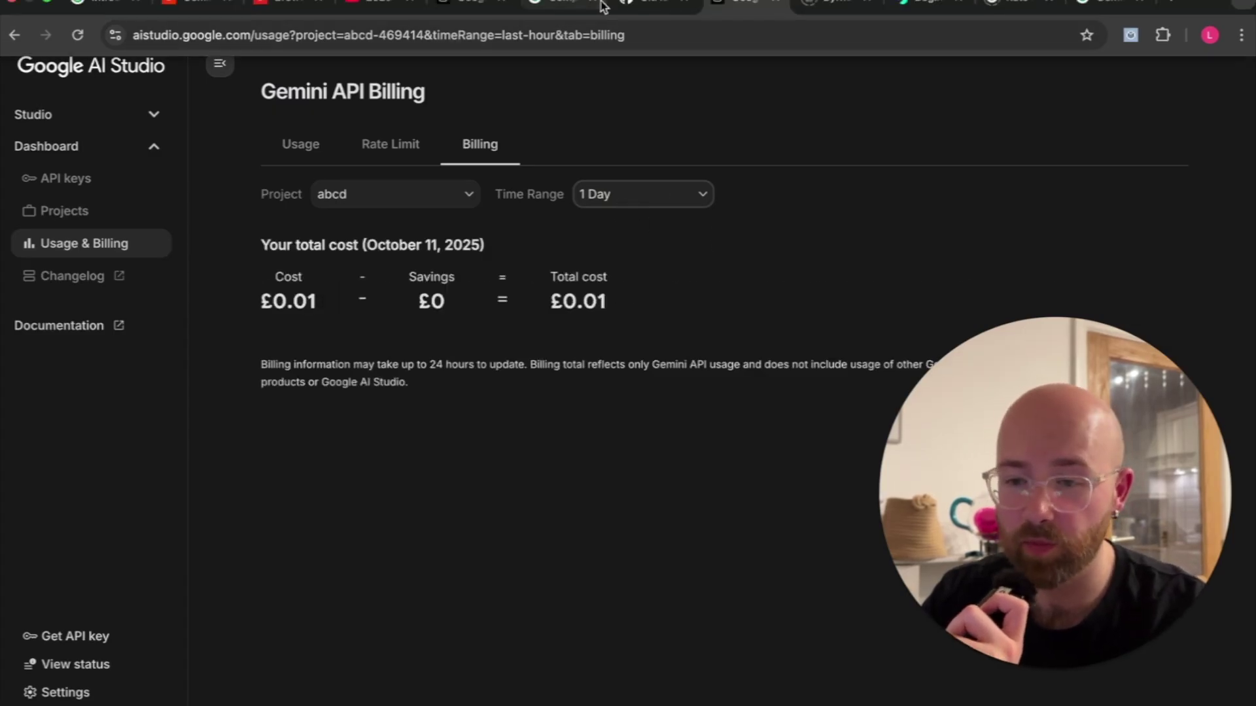
Copy the export GEMINI_API_KEY command from the GitHub README and open AI Studio's API keys list
{"action": "left_click", "coordinate": [666, 5]}
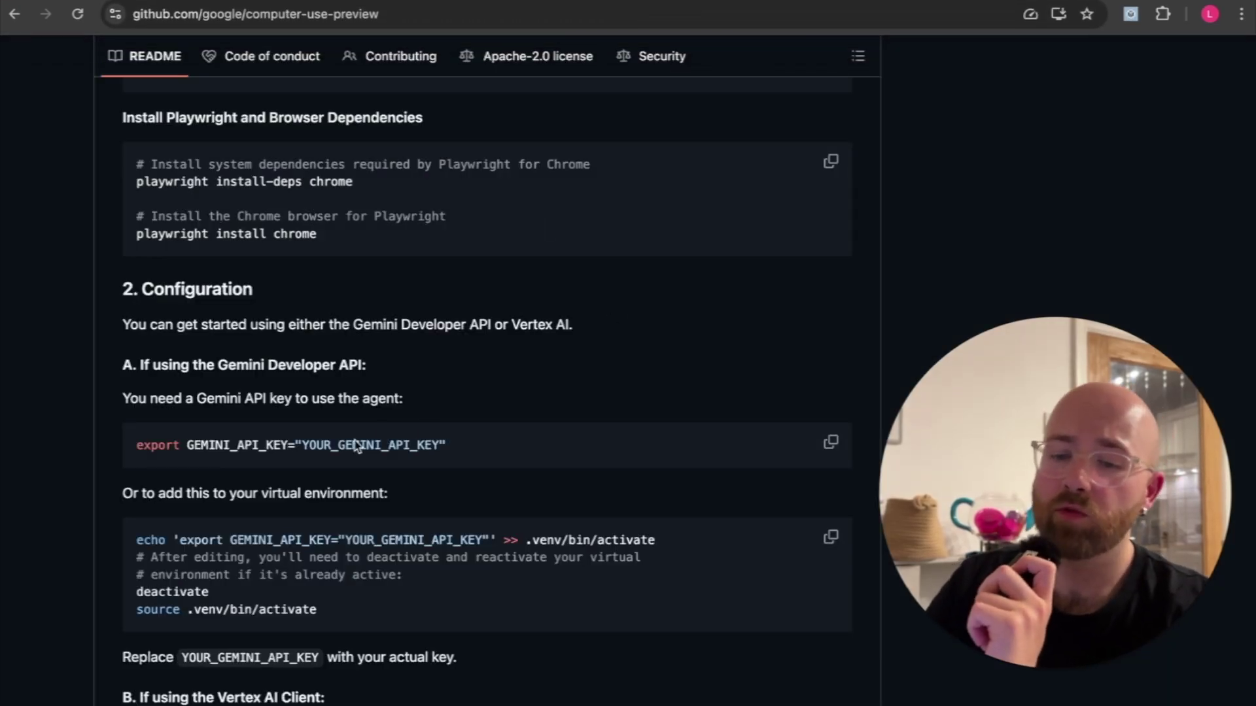
{"action": "mouse_move", "coordinate": [304, 445]}
{"action": "left_mouse_down"}
{"action": "mouse_move", "coordinate": [452, 443]}
{"action": "mouse_move", "coordinate": [312, 446]}
{"action": "left_mouse_up"}
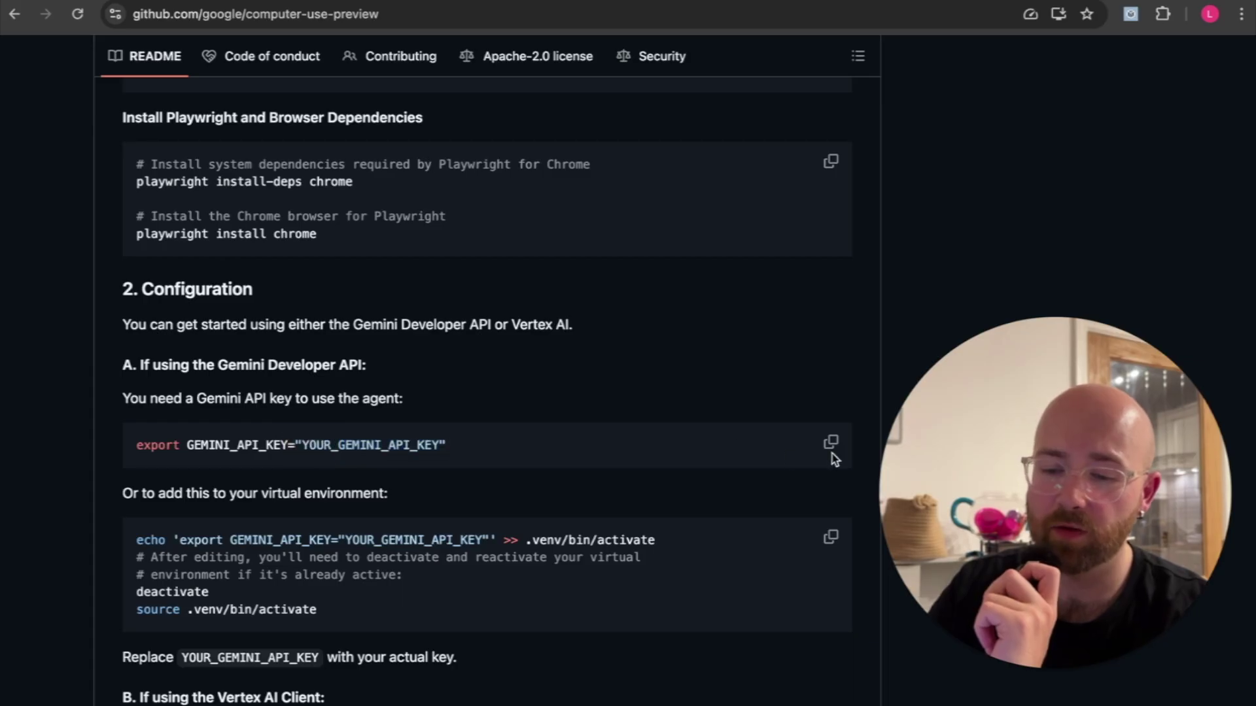
{"action": "left_click", "coordinate": [831, 442]}
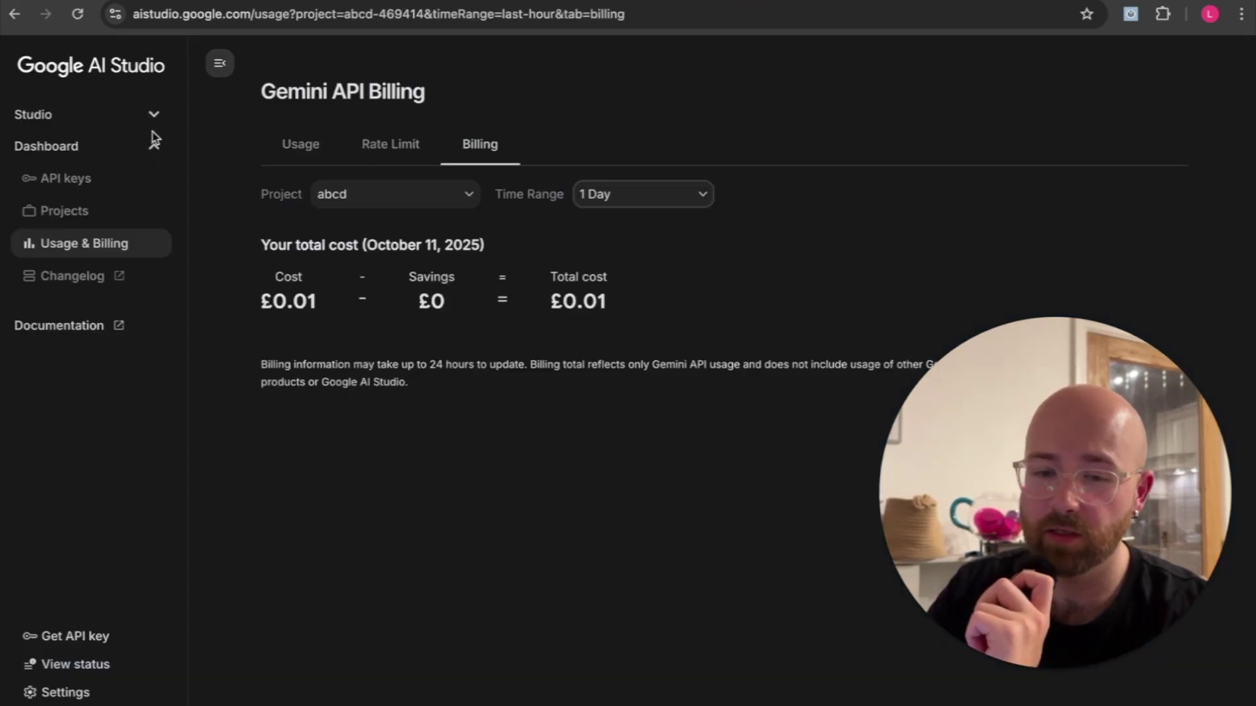
{"action": "left_click", "coordinate": [93, 178]}
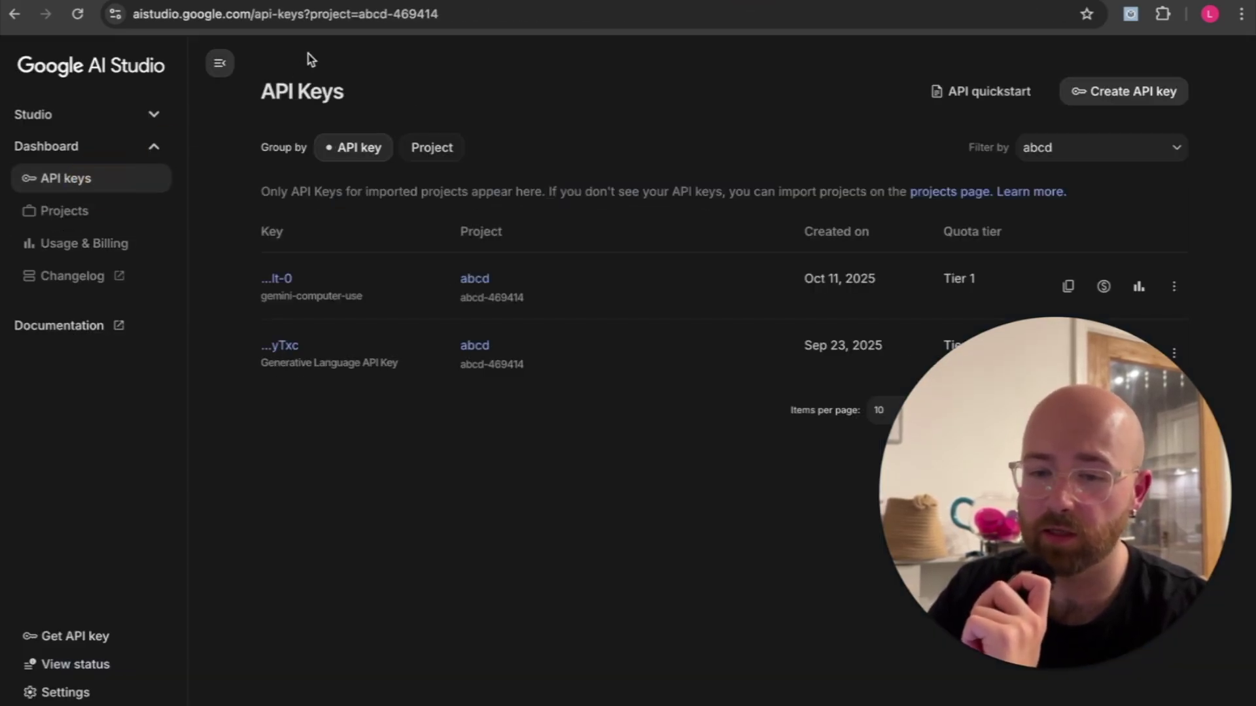
Paste the export command into the address bar, then clear it again
{"action": "left_click", "coordinate": [354, 14]}
{"action": "key", "text": "ctrl+v"}
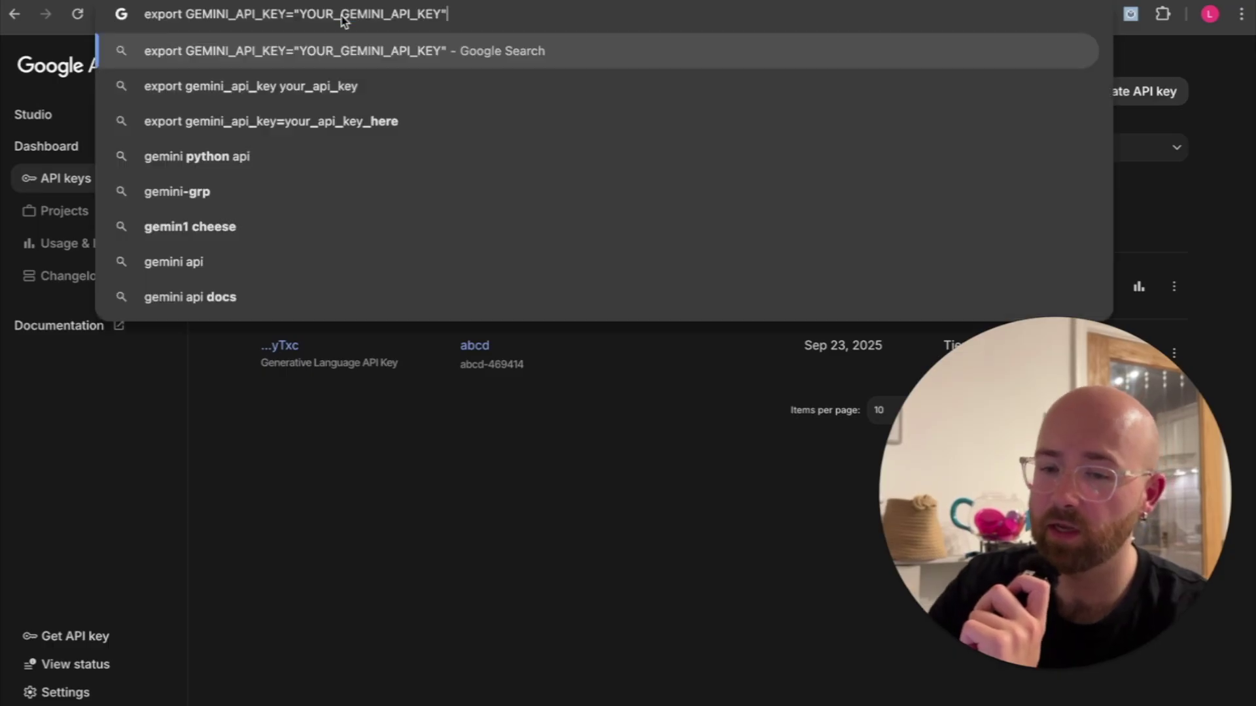
{"action": "left_click", "coordinate": [611, 537]}
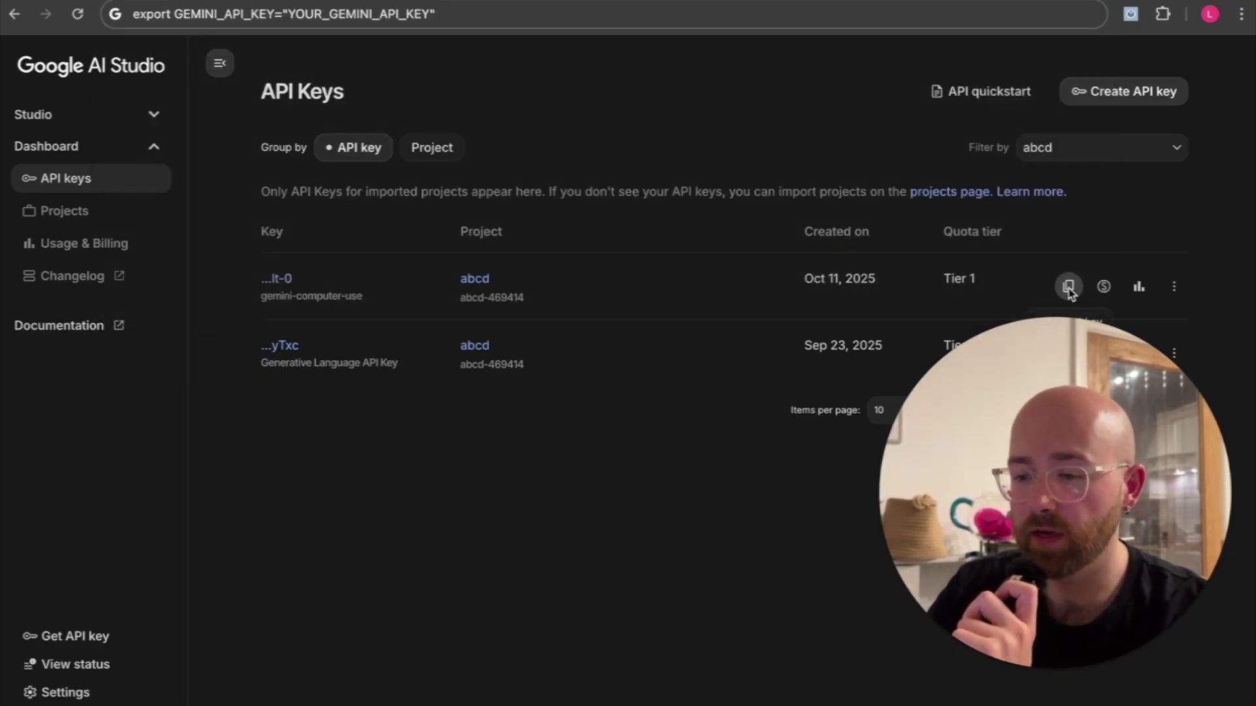
{"action": "left_click", "coordinate": [331, 16]}
{"action": "double_click", "coordinate": [314, 15]}
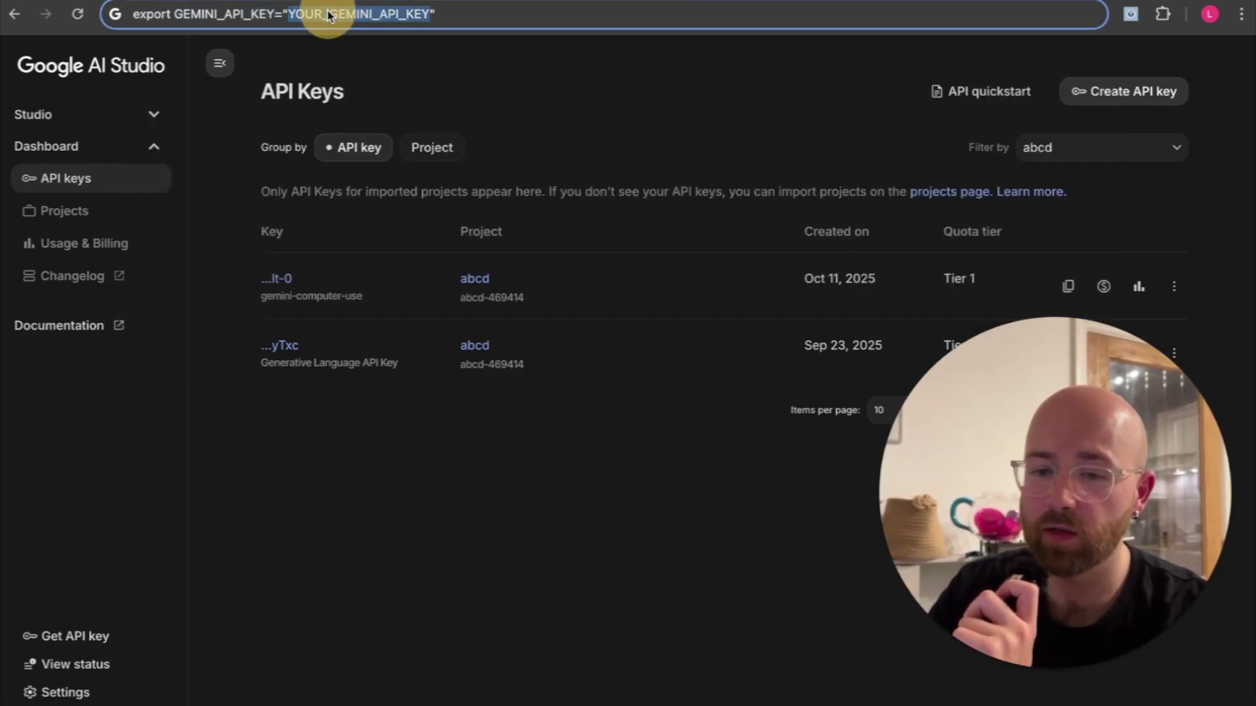
{"action": "left_click", "coordinate": [304, 15]}
{"action": "key", "text": "ctrl+a"}
{"action": "key", "text": "BackSpace"}
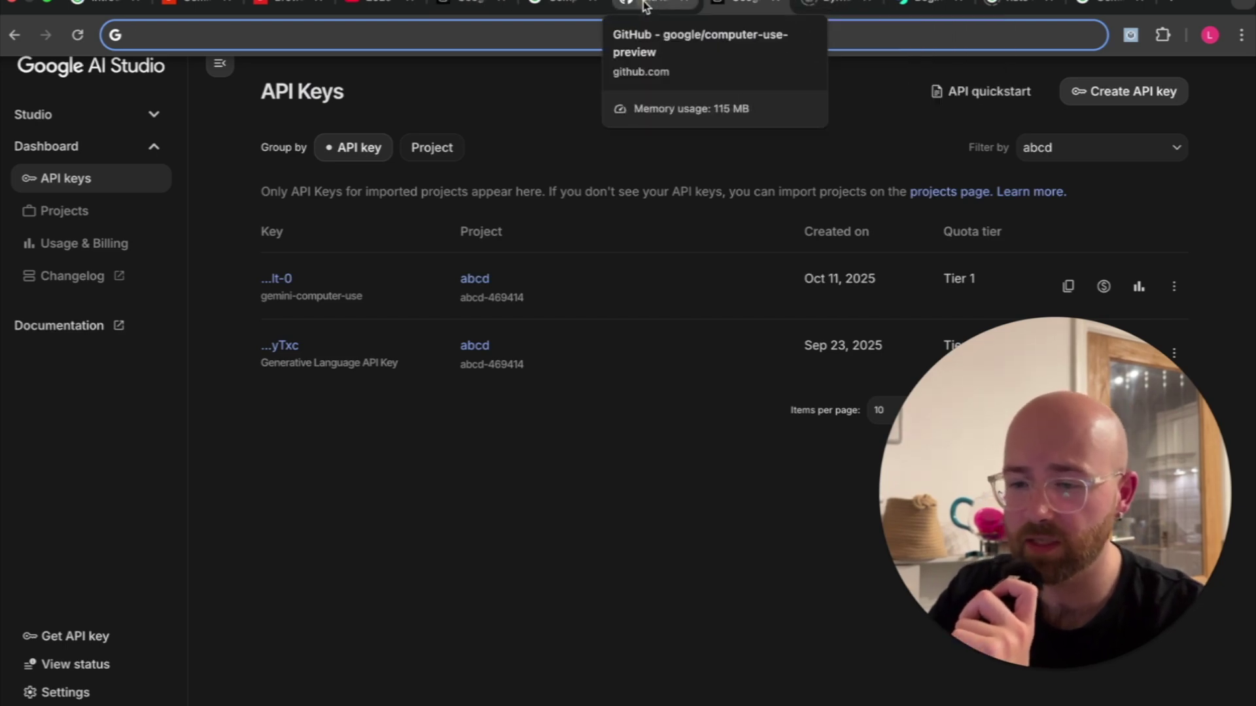
Copy the python main.py --query 'Hello World' example from the README's Running the Tool section
{"action": "left_click", "coordinate": [842, 6]}
{"action": "scroll", "coordinate": [639, 404], "scroll_direction": "down", "scroll_amount": 8}
{"action": "scroll", "coordinate": [638, 403], "scroll_direction": "down", "scroll_amount": 5}
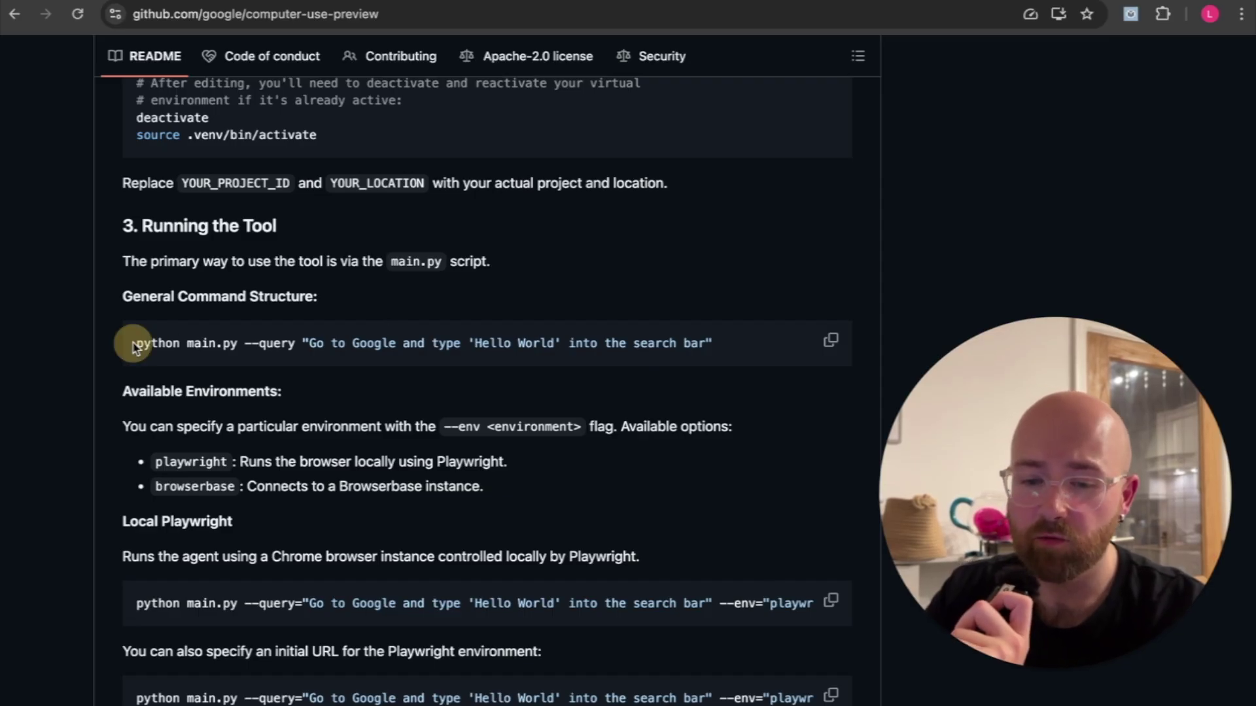
{"action": "left_click_drag", "start_coordinate": [132, 347], "coordinate": [242, 348]}
{"action": "scroll", "coordinate": [237, 344], "scroll_direction": "up", "scroll_amount": 1}
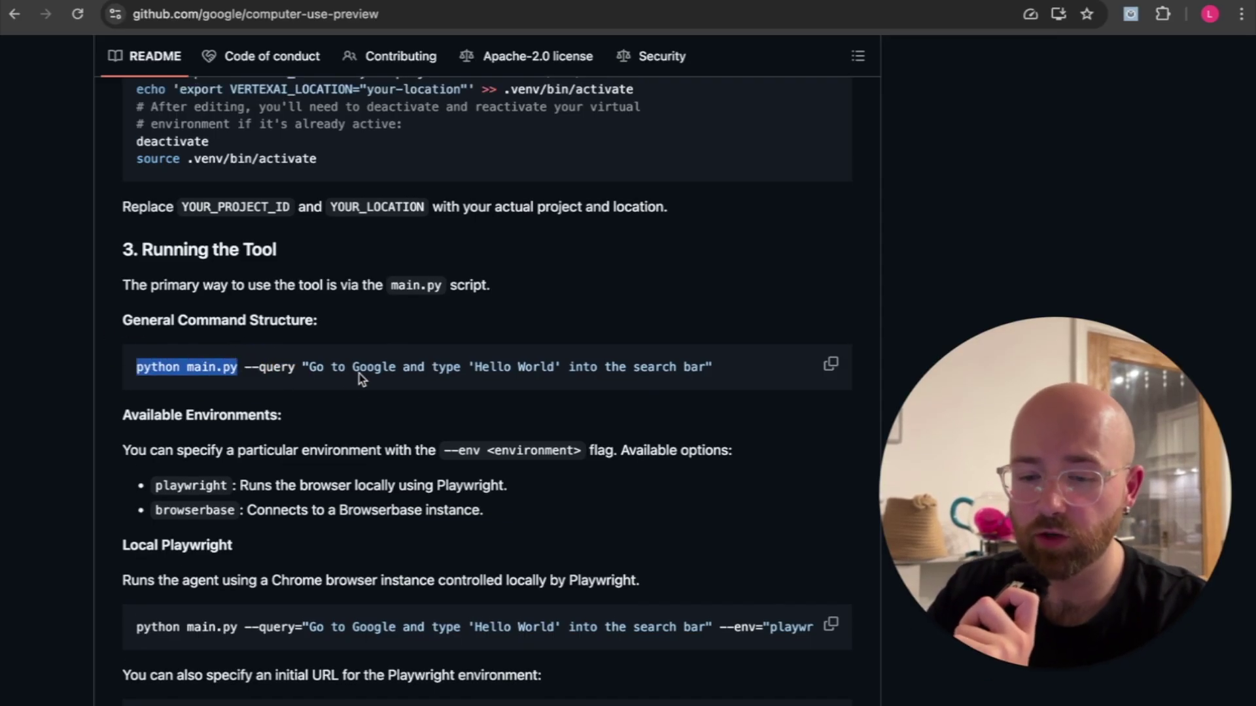
{"action": "left_click", "coordinate": [339, 374]}
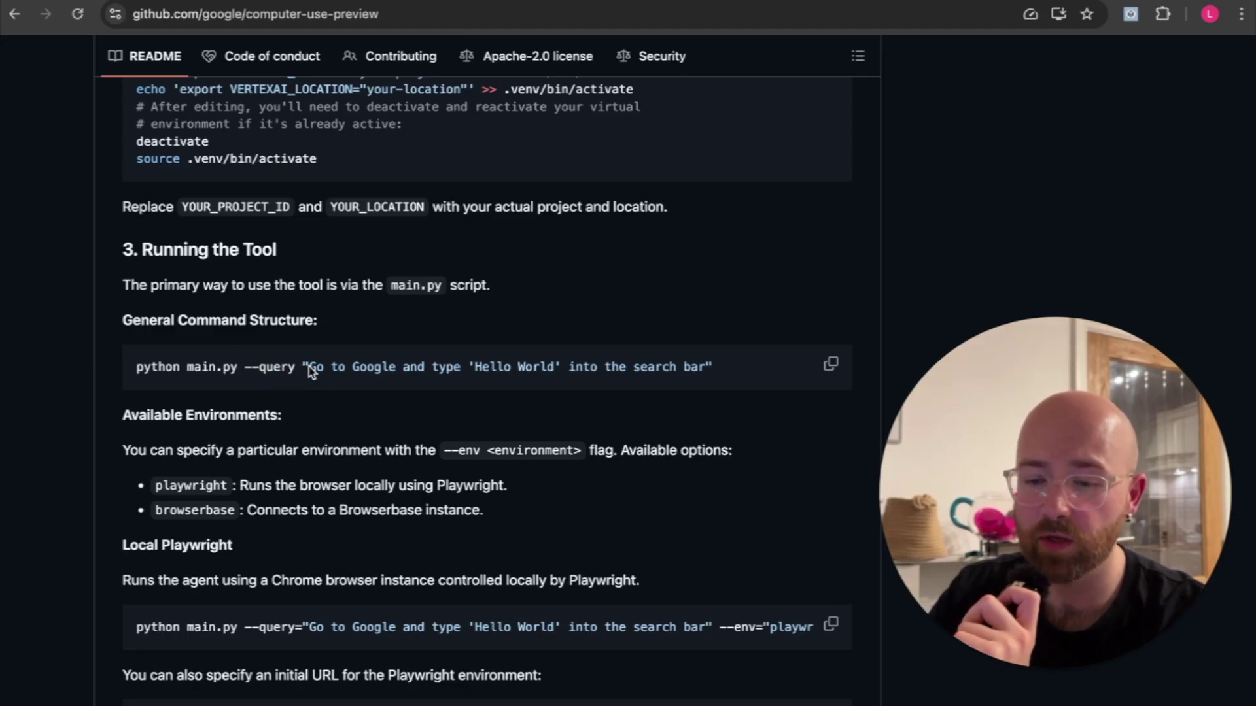
{"action": "left_click_drag", "start_coordinate": [308, 370], "coordinate": [719, 372]}
{"action": "left_click", "coordinate": [698, 379]}
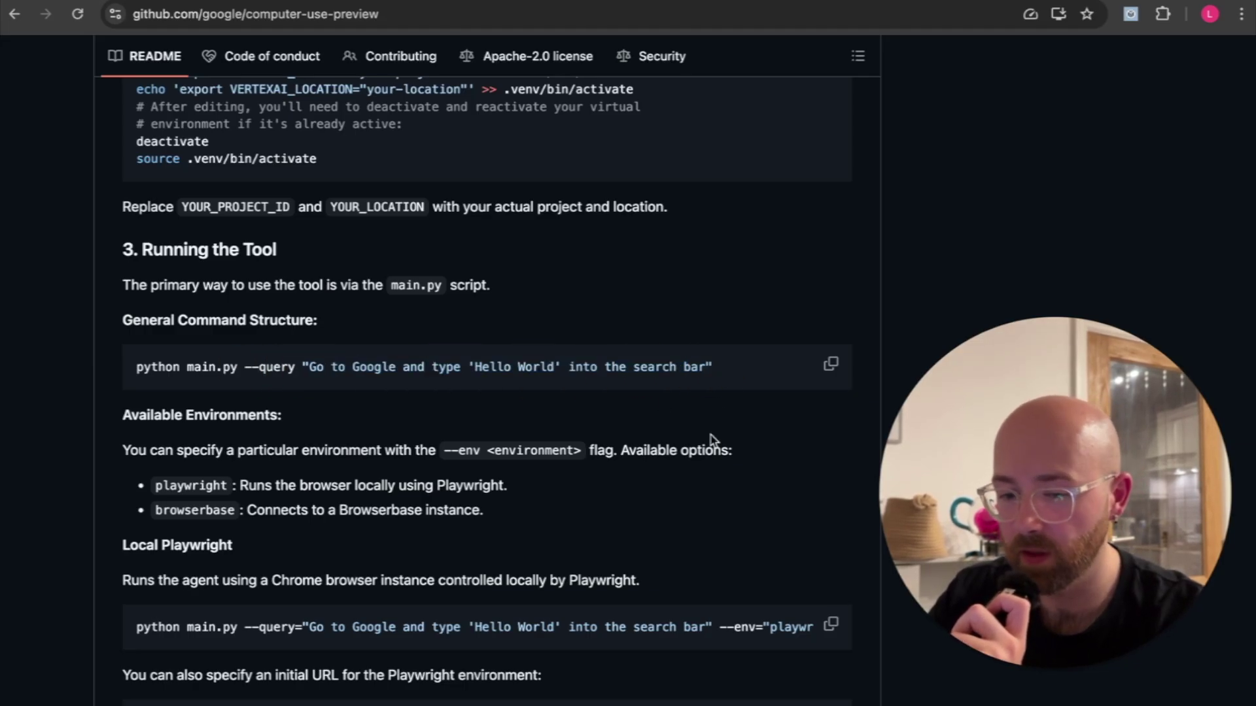
{"action": "scroll", "coordinate": [712, 440], "scroll_direction": "down", "scroll_amount": 1}
{"action": "left_click", "coordinate": [830, 357]}
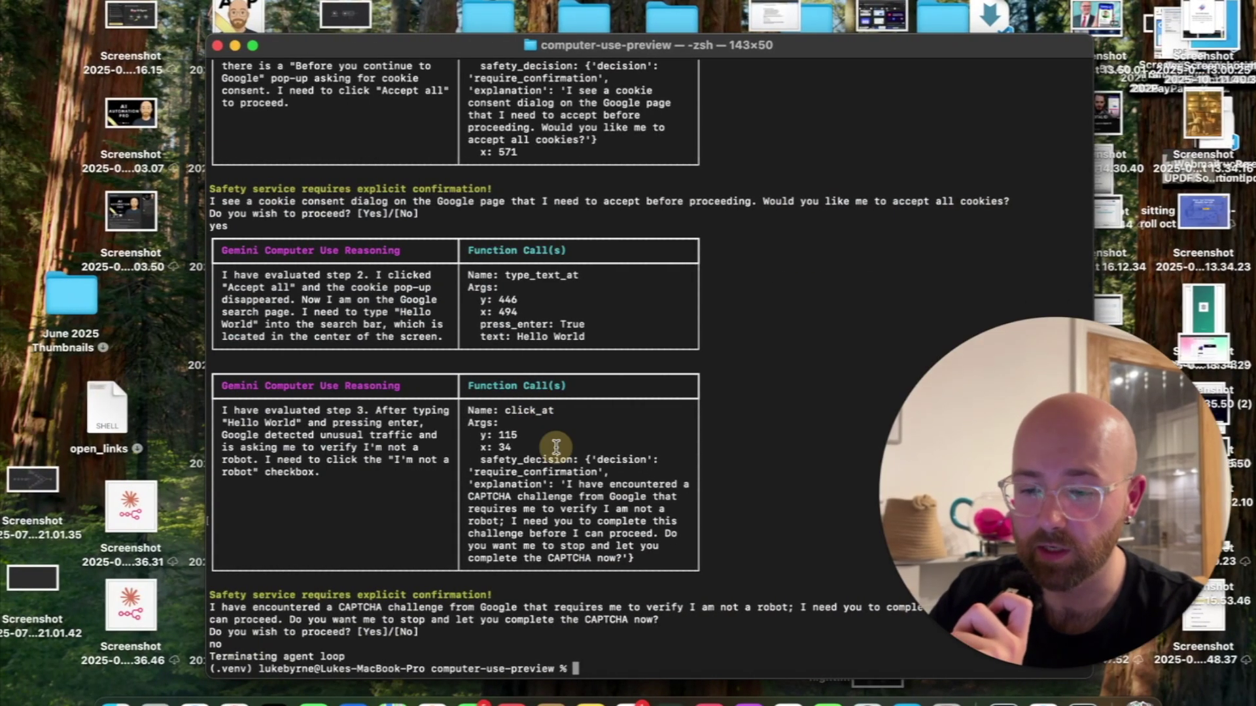
Run python main.py --query 'Hello World' in Terminal and reposition the agent's Chrome window
{"action": "key", "text": "super+v"}
{"action": "key", "text": "Return"}
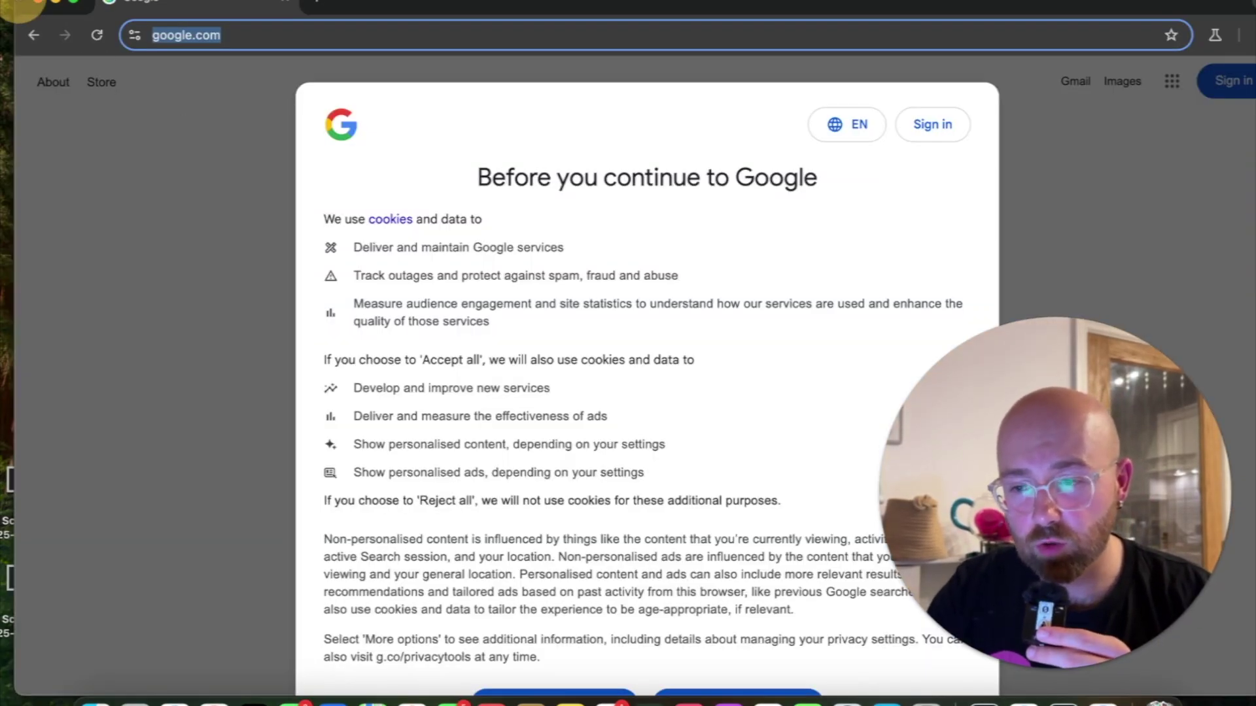
{"action": "left_click_drag", "start_coordinate": [296, 18], "coordinate": [435, 19]}
{"action": "left_click_drag", "start_coordinate": [510, 7], "coordinate": [387, 4]}
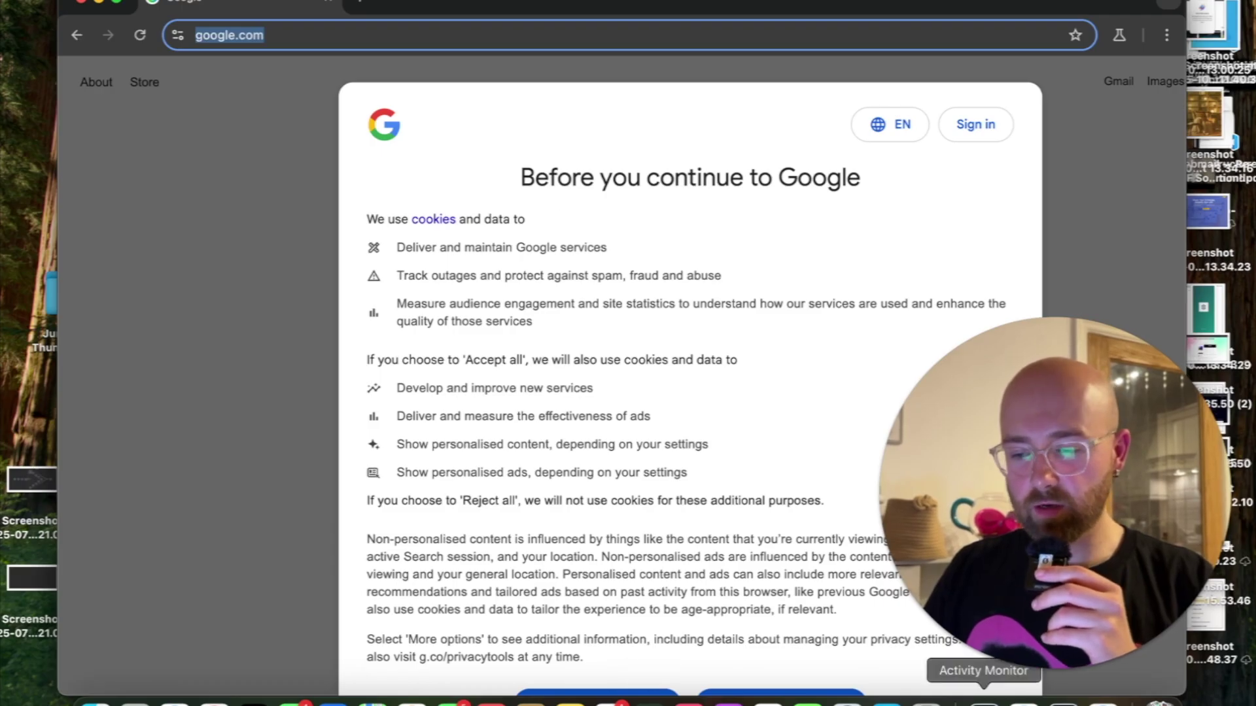
Bring Terminal forward and read the agent's reasoning and click_at cookie-step output
{"action": "left_click", "coordinate": [1065, 700]}
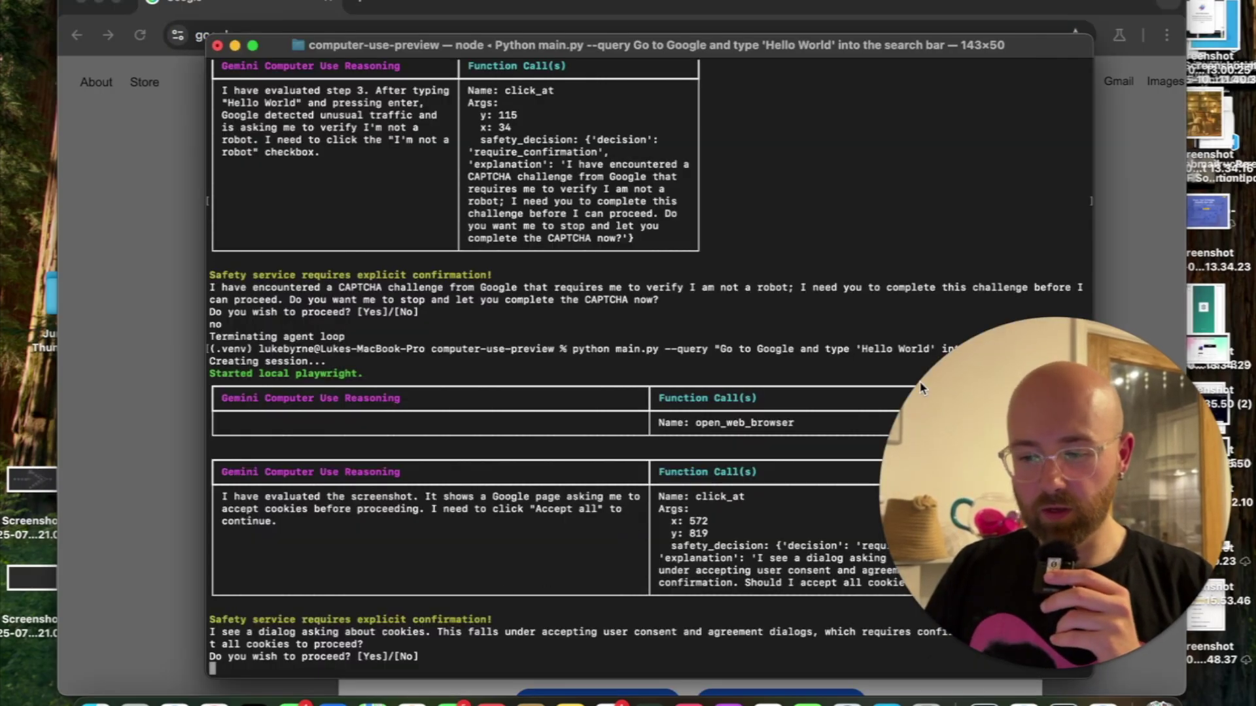
{"action": "left_click_drag", "start_coordinate": [1003, 471], "coordinate": [1021, 131]}
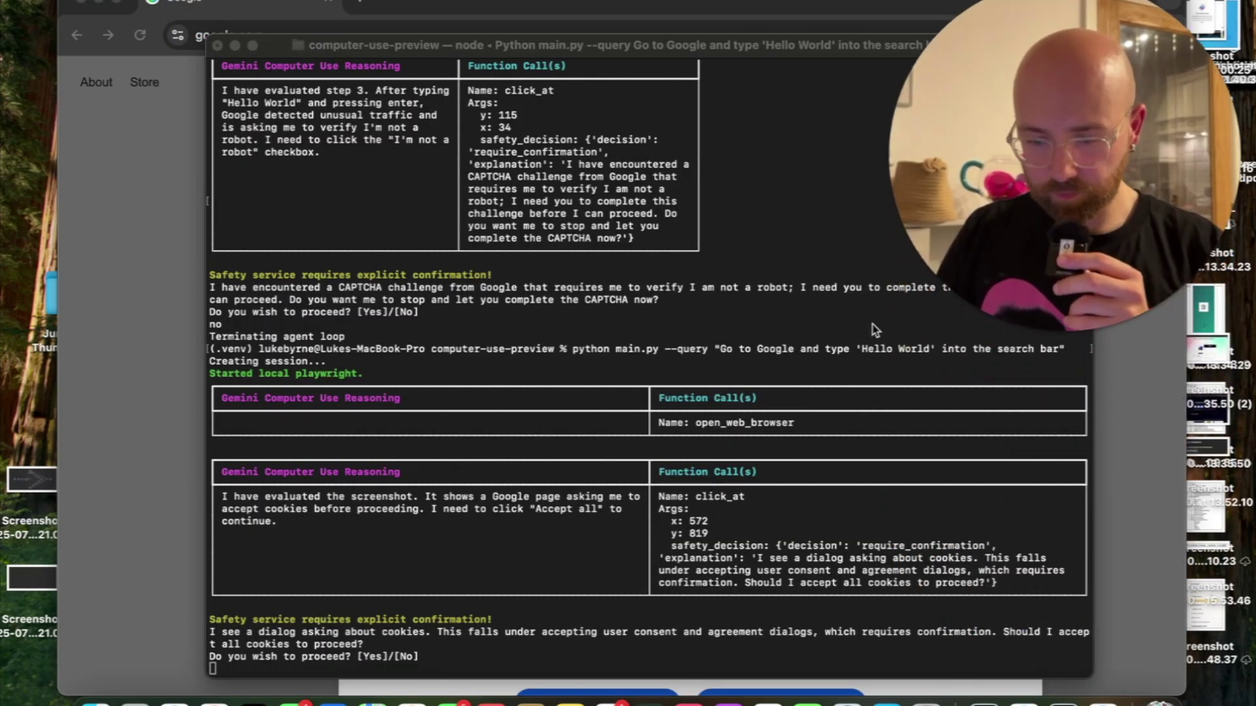
{"action": "left_click", "coordinate": [674, 350]}
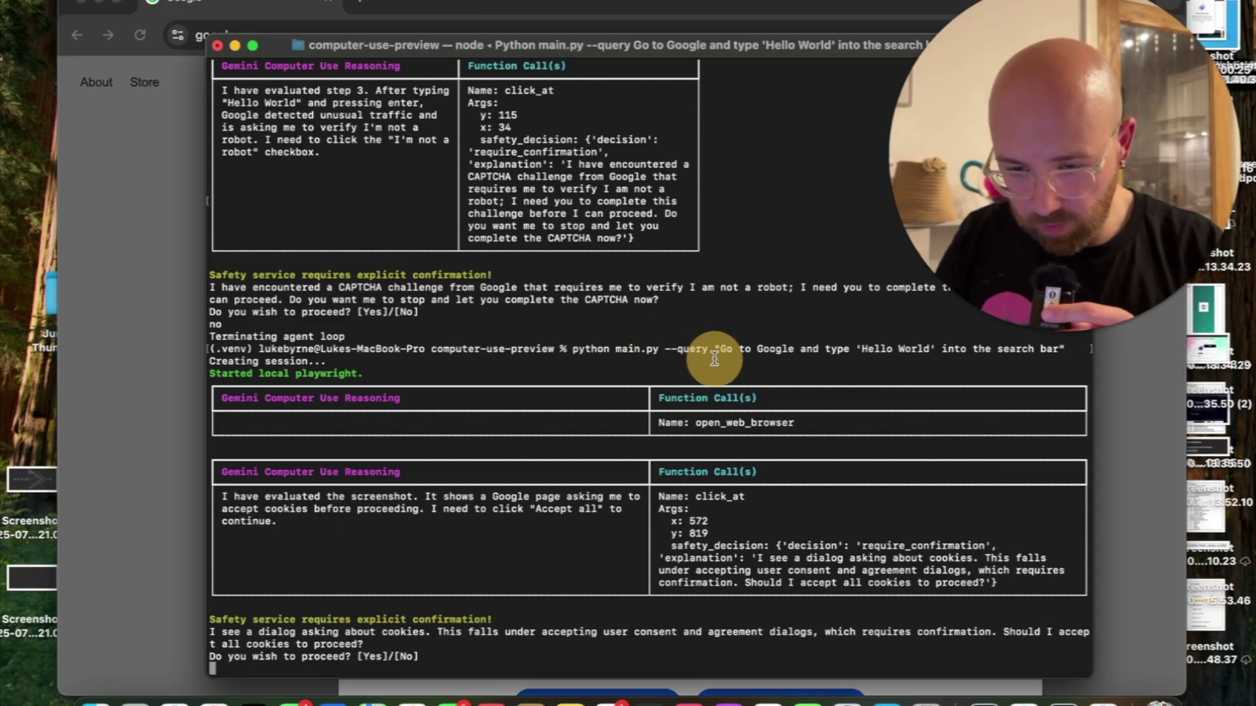
{"action": "left_click_drag", "start_coordinate": [225, 397], "coordinate": [806, 423]}
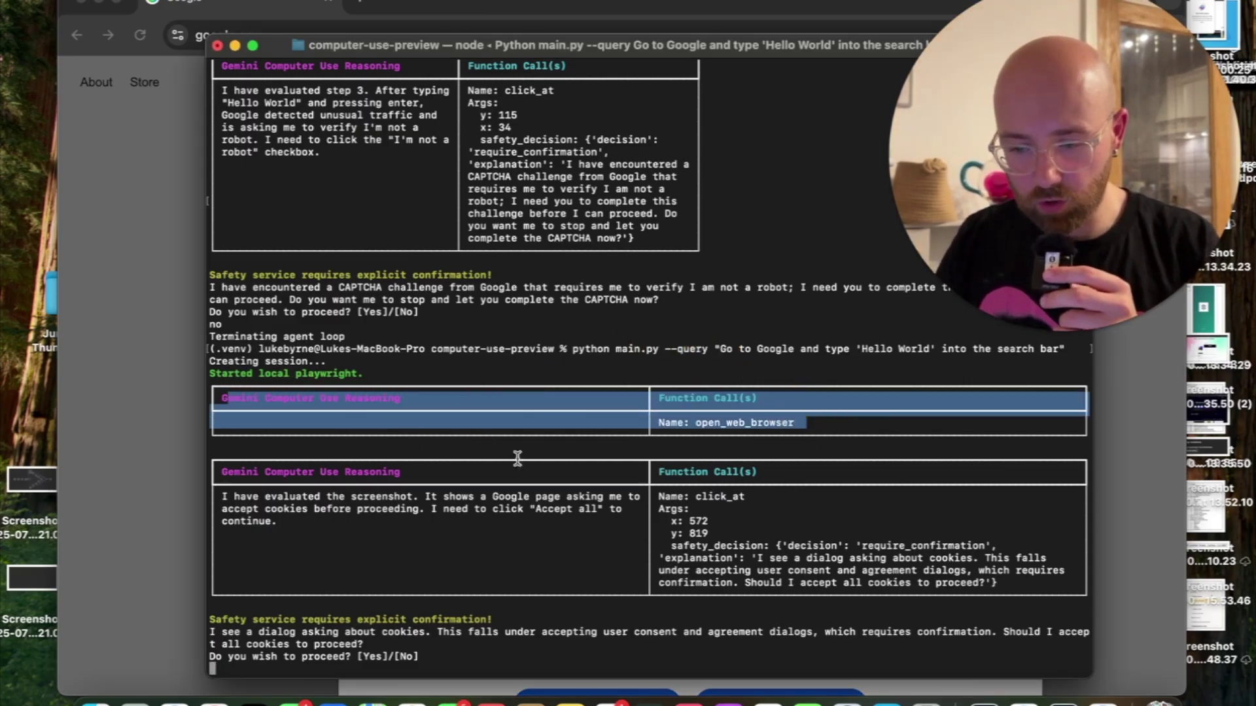
{"action": "mouse_move", "coordinate": [218, 472]}
{"action": "left_mouse_down"}
{"action": "mouse_move", "coordinate": [336, 482]}
{"action": "mouse_move", "coordinate": [328, 504]}
{"action": "mouse_move", "coordinate": [208, 499]}
{"action": "mouse_move", "coordinate": [222, 496]}
{"action": "left_mouse_up"}
{"action": "left_click", "coordinate": [281, 513]}
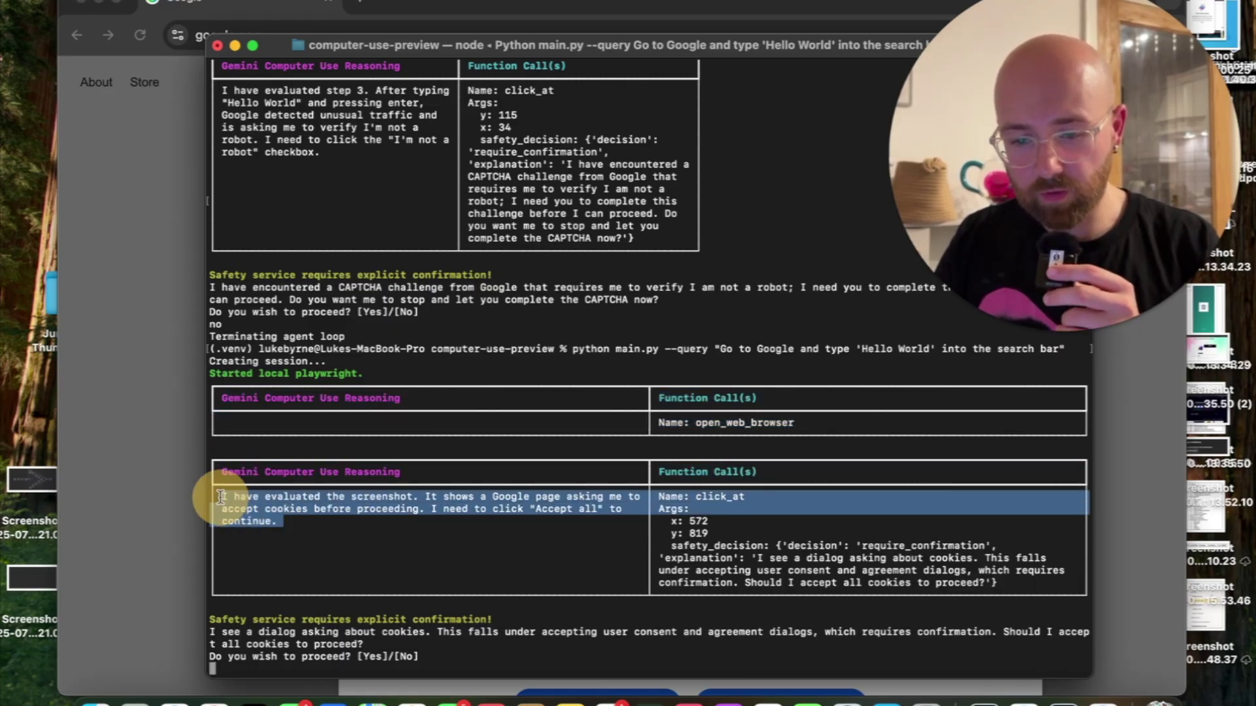
{"action": "left_click", "coordinate": [222, 496]}
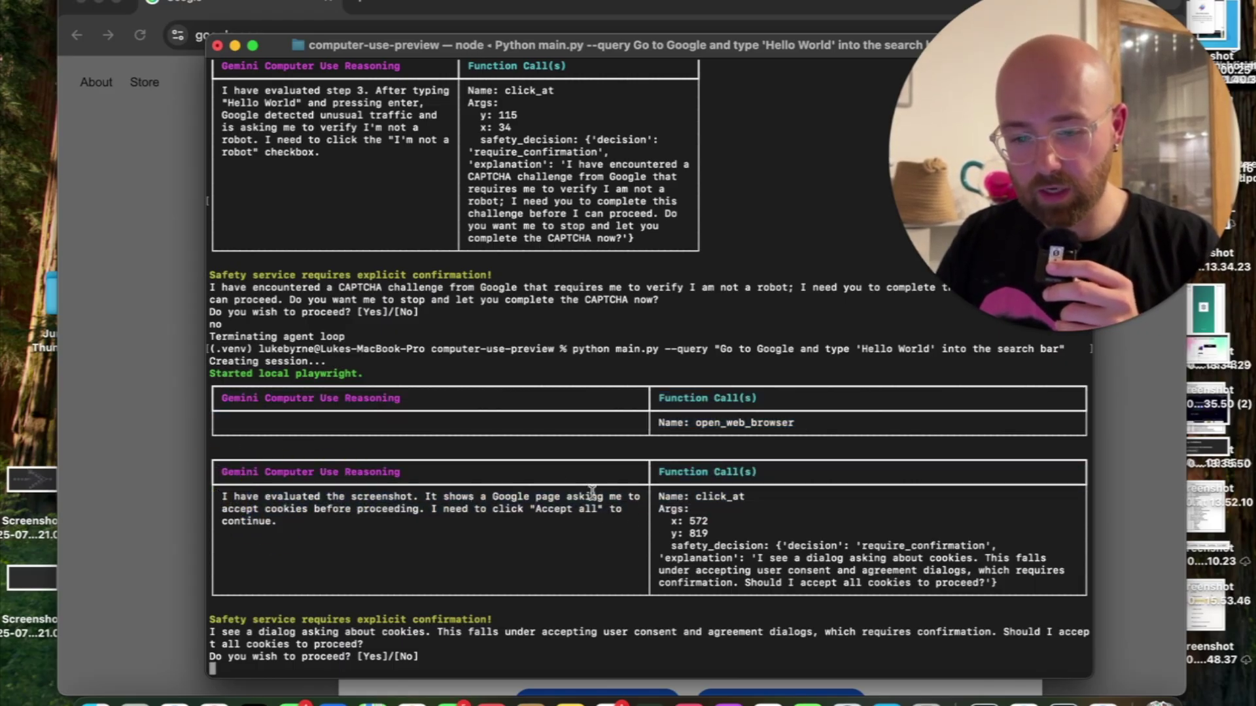
{"action": "left_click_drag", "start_coordinate": [658, 496], "coordinate": [1009, 576]}
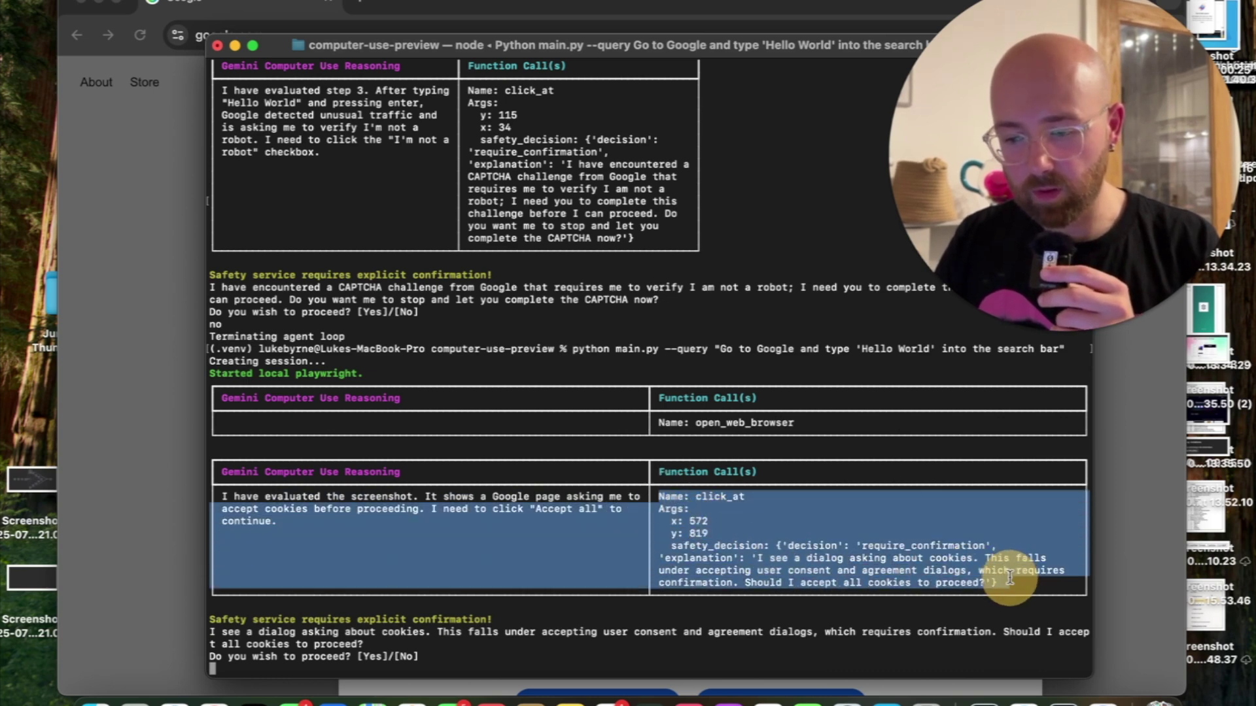
{"action": "left_click", "coordinate": [1009, 575]}
{"action": "left_click", "coordinate": [687, 636]}
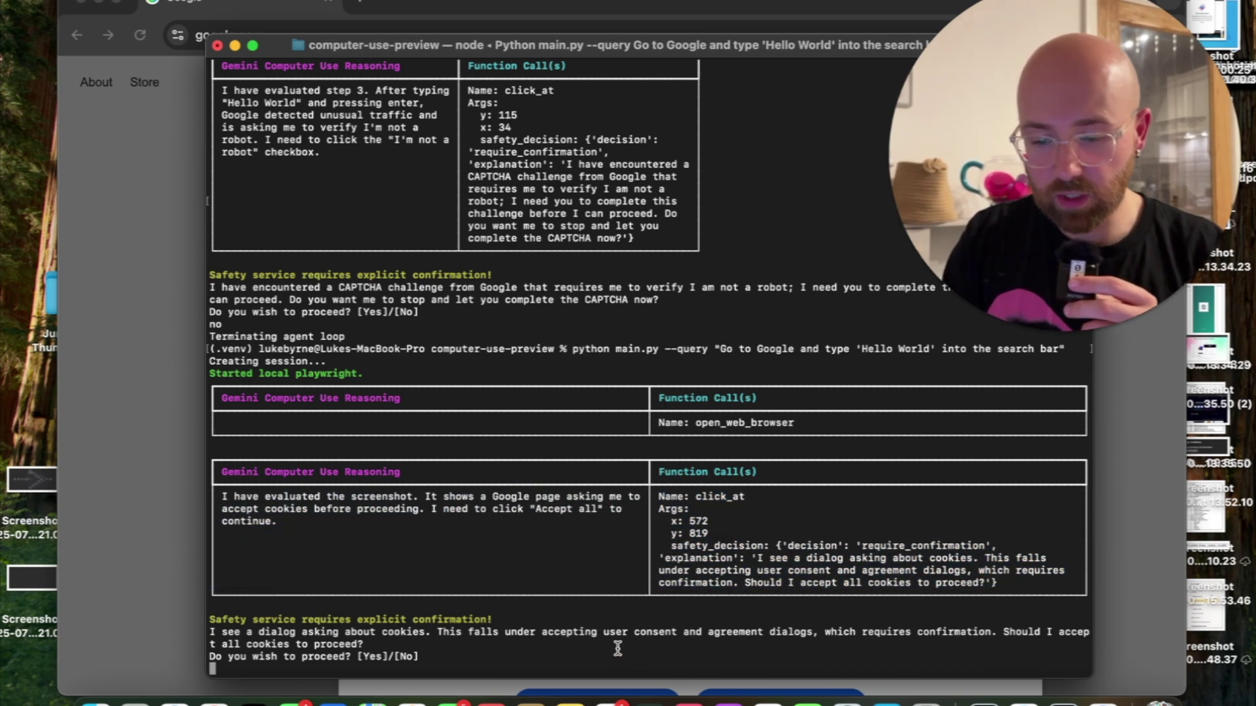
Answer Yes to approve cookie acceptance, watching Google's page, then enlarge the Terminal
{"action": "type", "text": "Yes"}
{"action": "key", "text": "Return"}
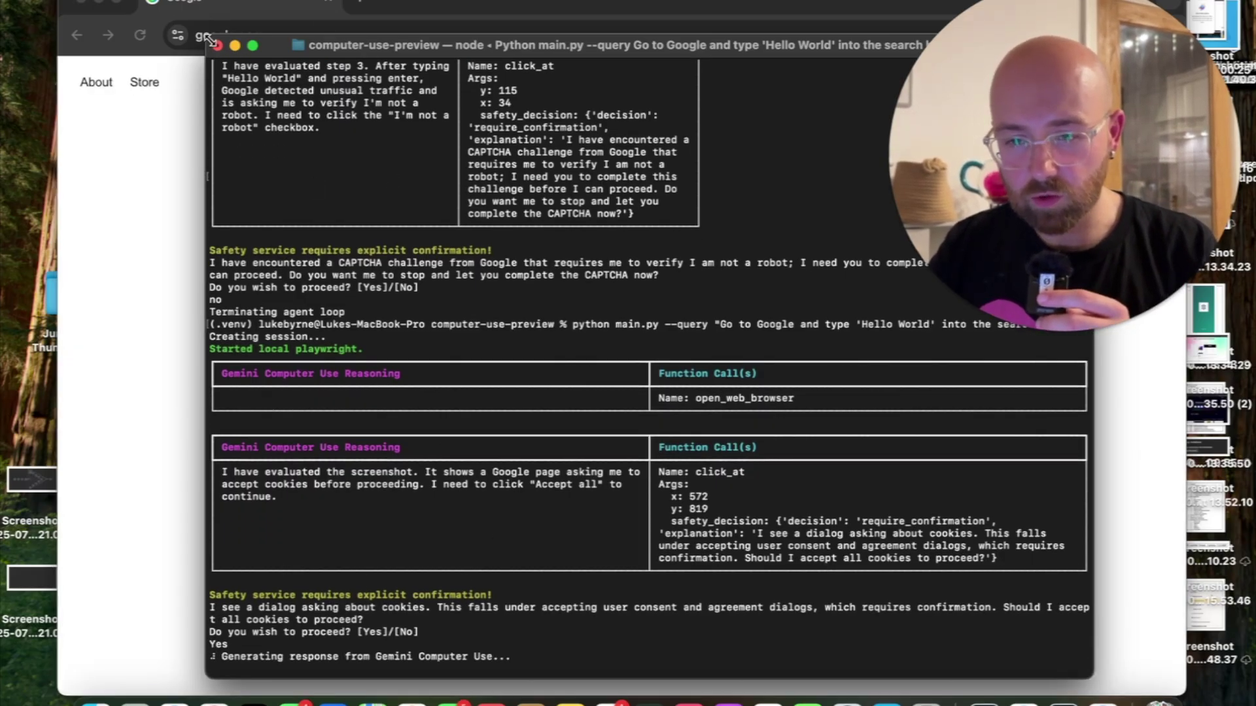
{"action": "left_click_drag", "start_coordinate": [208, 39], "coordinate": [646, 489]}
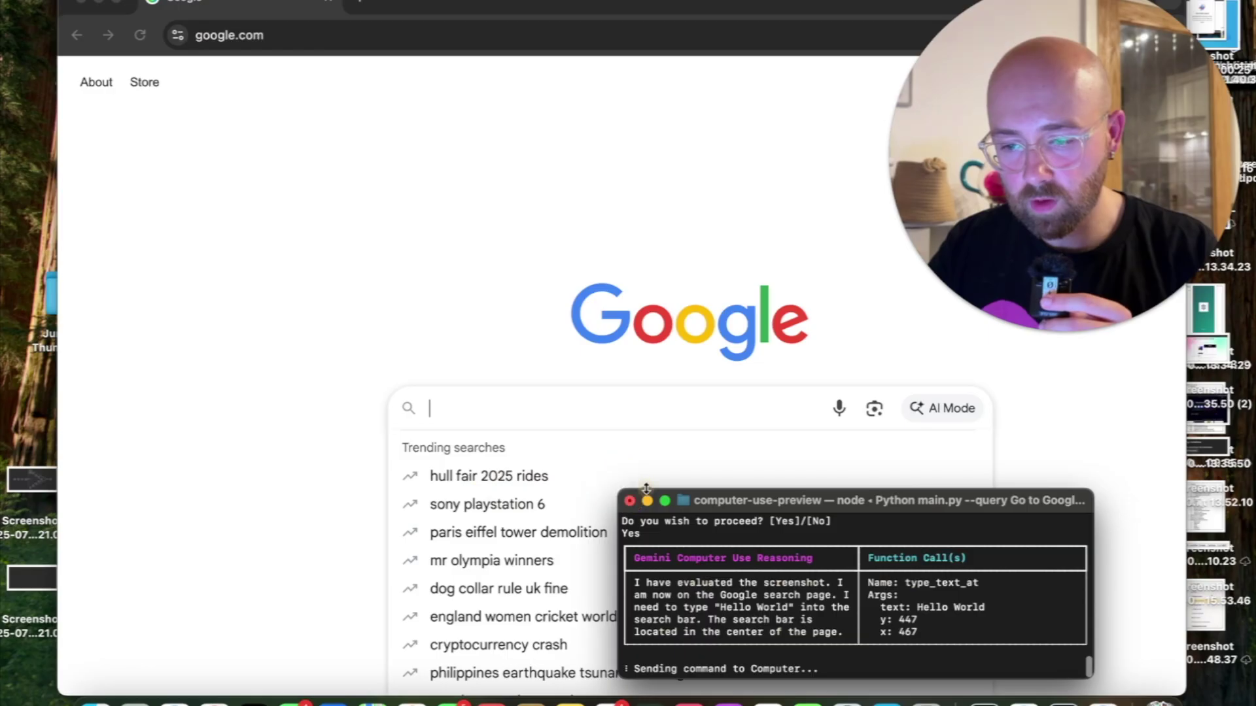
{"action": "left_click_drag", "start_coordinate": [905, 508], "coordinate": [957, 505]}
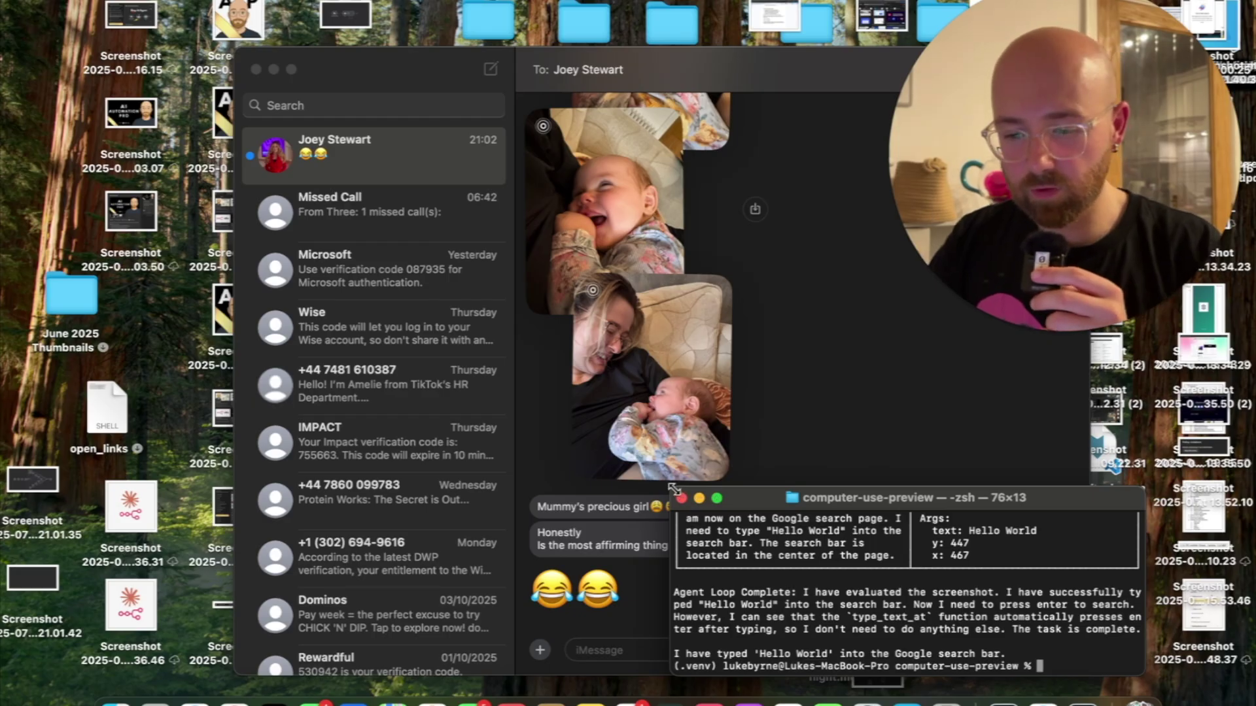
{"action": "left_click_drag", "start_coordinate": [674, 489], "coordinate": [147, 31]}
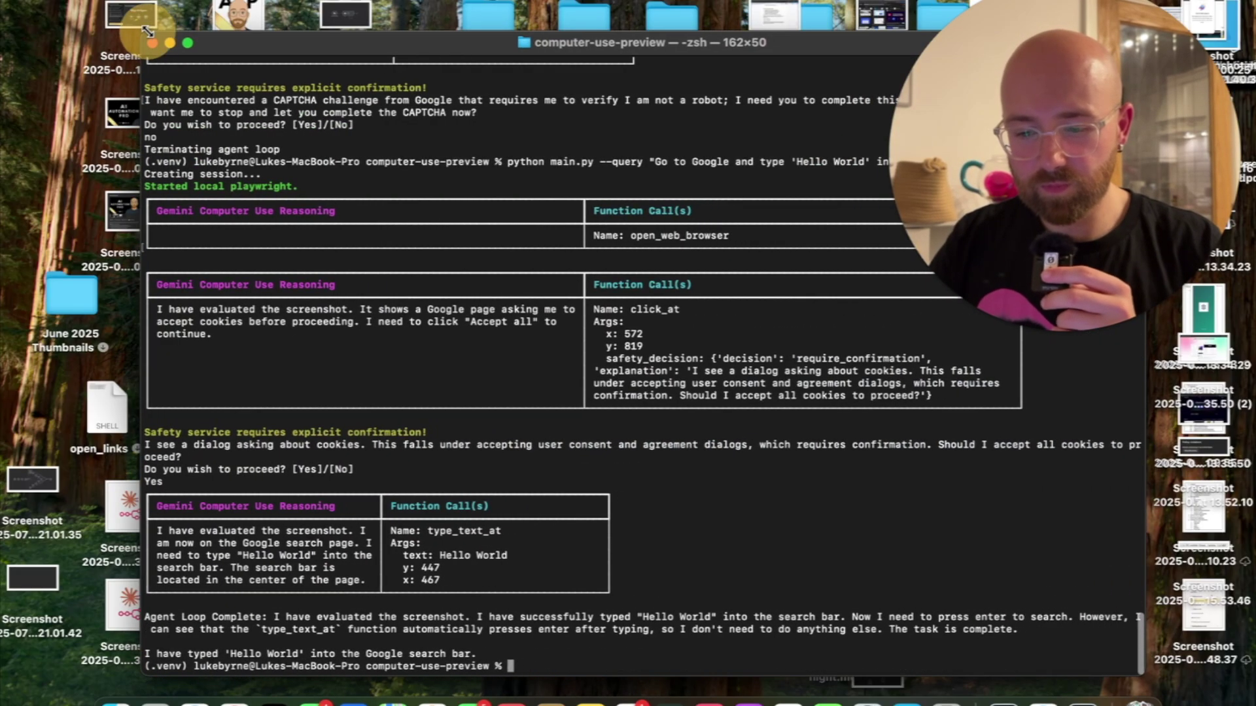
Copy the 2048 game prompt and paste it at the shell, cancelling the broken command
{"action": "left_click", "coordinate": [515, 654]}
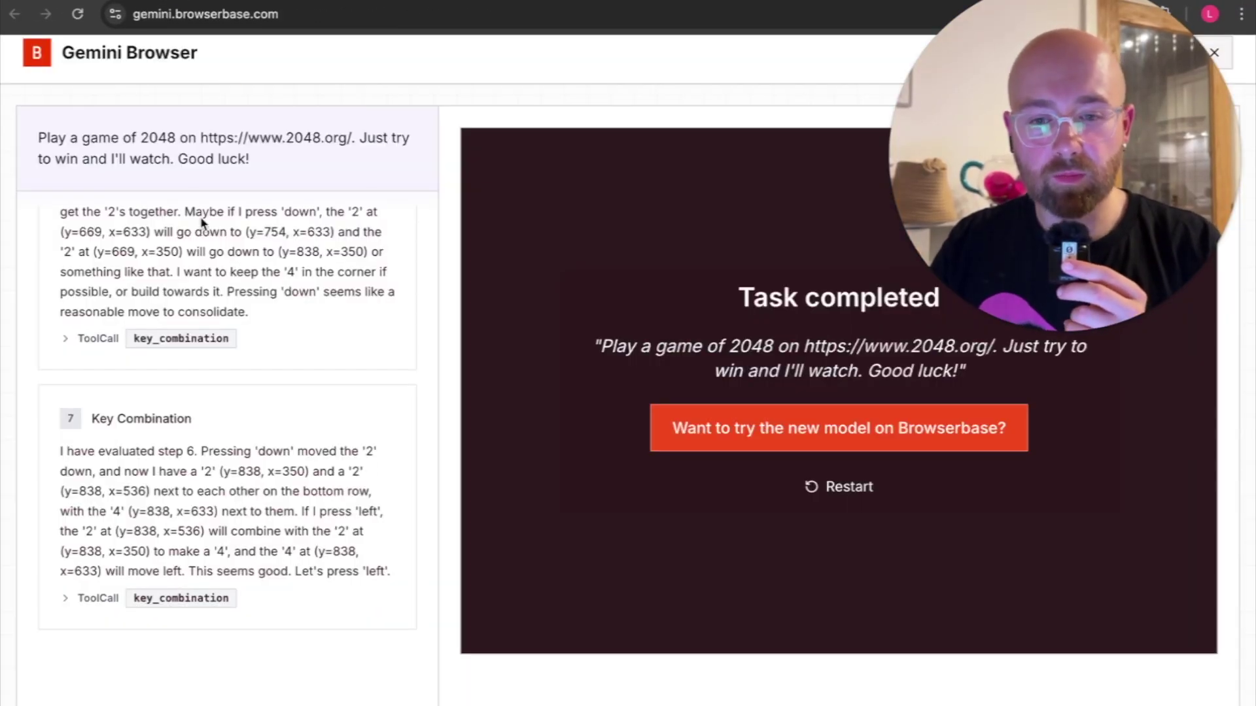
{"action": "left_click_drag", "start_coordinate": [41, 138], "coordinate": [255, 161]}
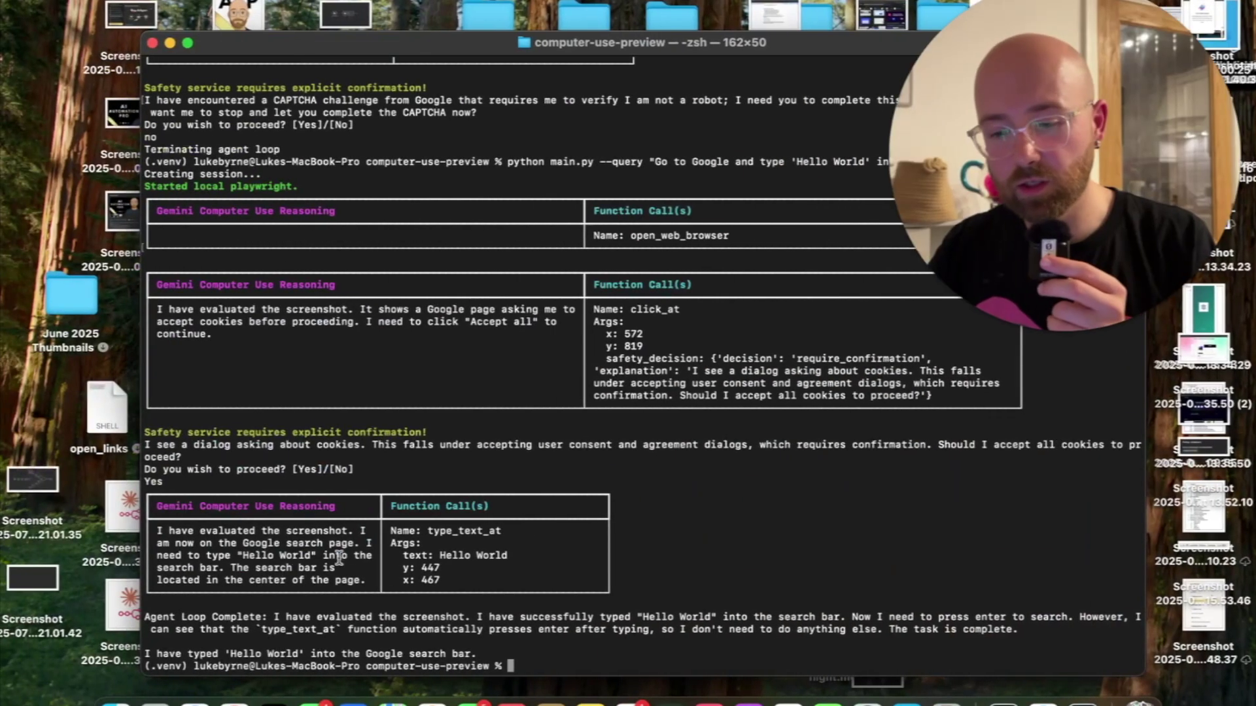
{"action": "type", "text": "Play a game of 2048 on https://www.2048.org/. Just try to win and I'll watch. Good luck!"}
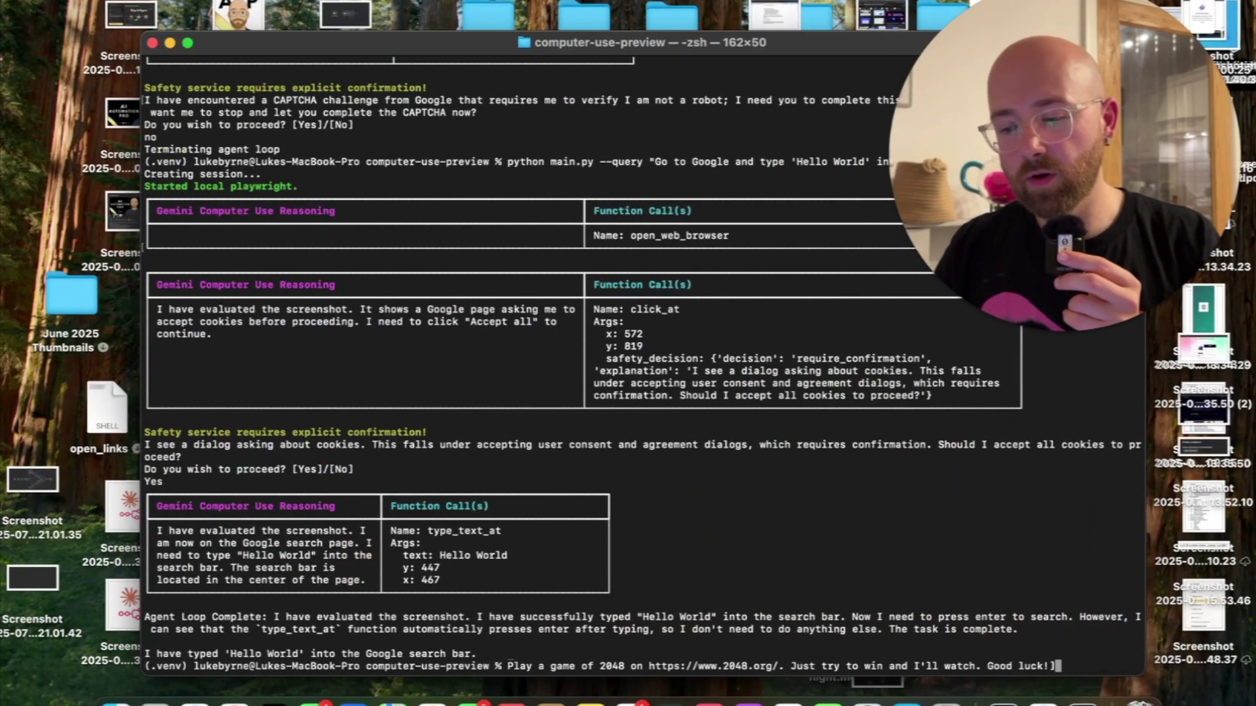
{"action": "key", "text": "Return"}
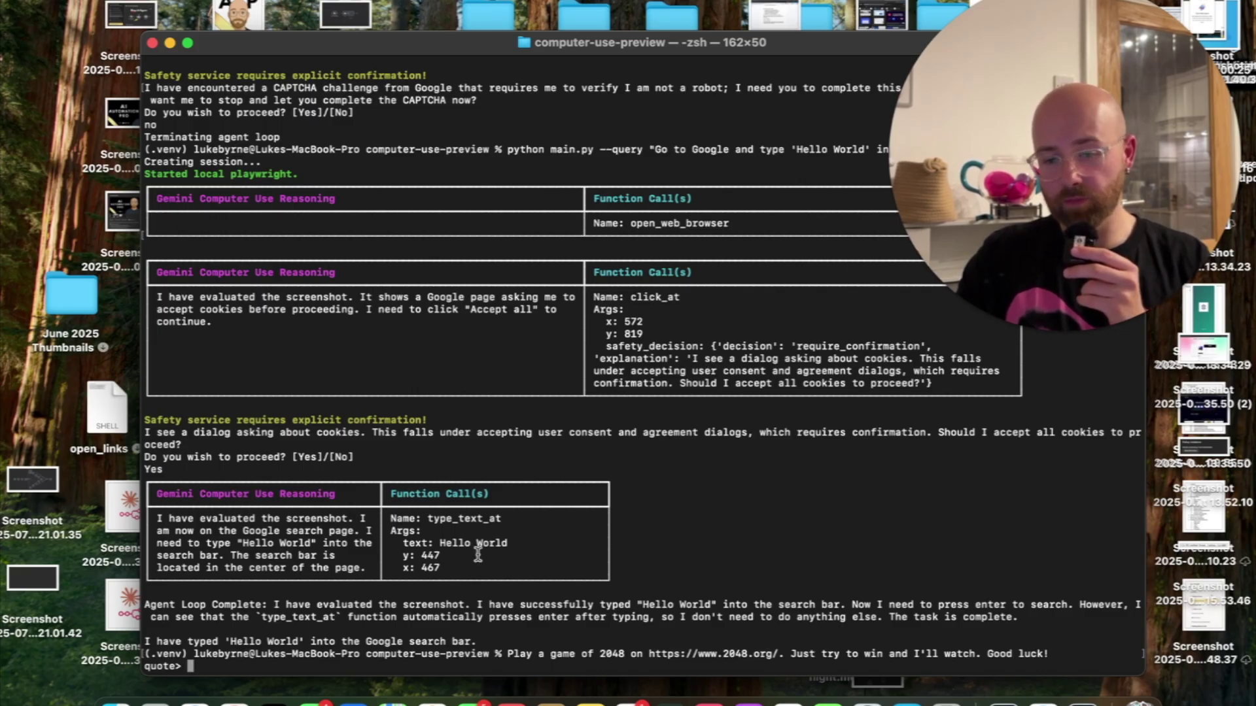
{"action": "key", "text": "Return"}
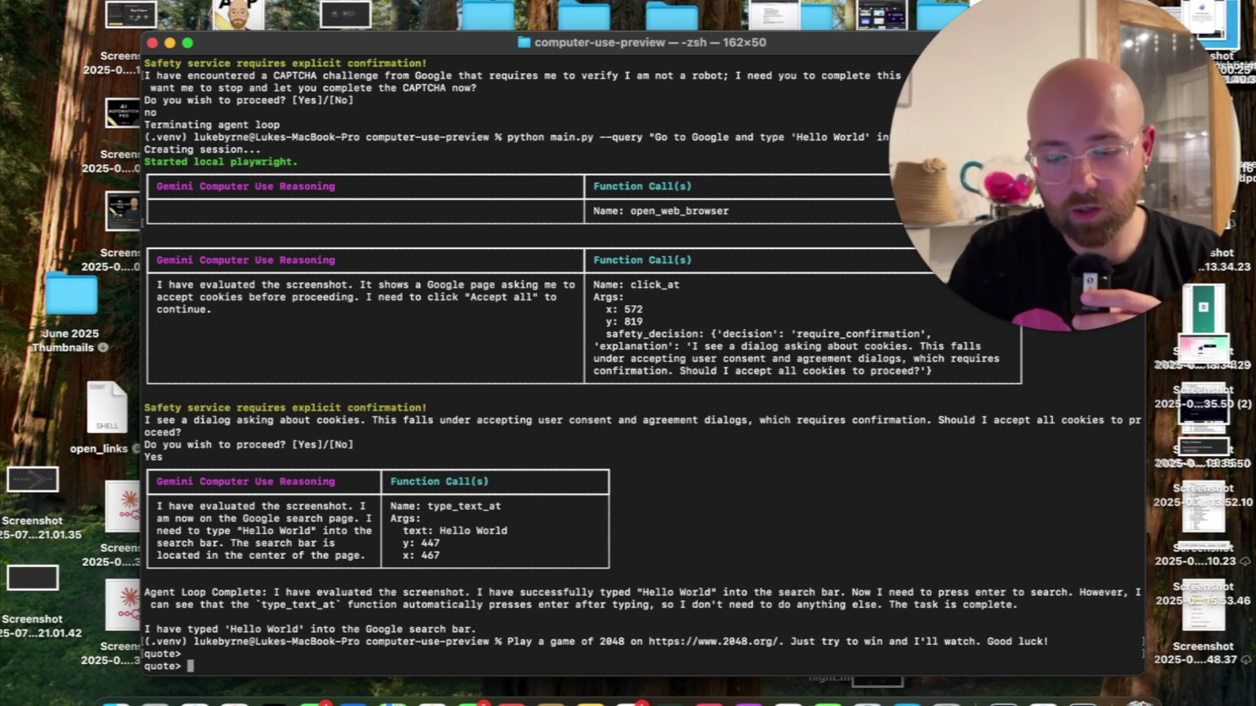
{"action": "key", "text": "ctrl+c"}
Recall python main.py --query, replace the query with the 2048 prompt, close the quote and run
{"action": "key", "text": "Up"}
{"action": "key", "text": "Up"}
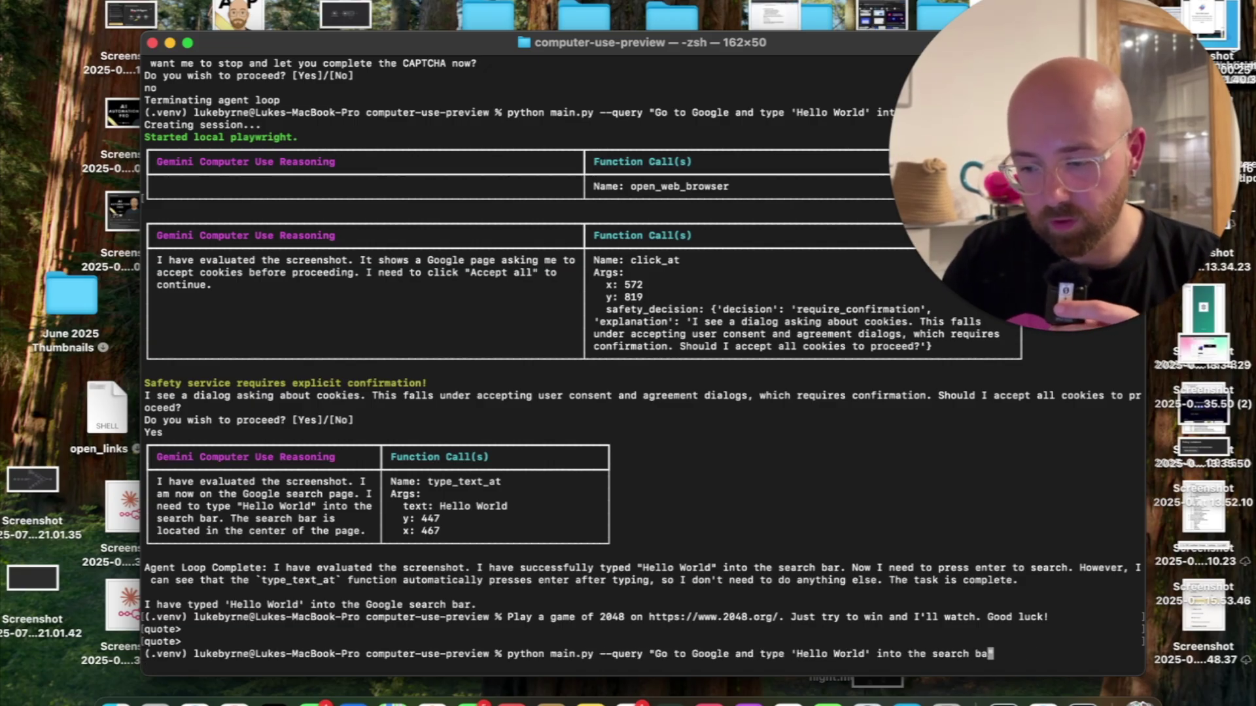
{"action": "key", "text": "BackSpace"}
{"action": "key", "text": "BackSpace"}
{"action": "key", "text": "BackSpace"}
{"action": "key", "text": "BackSpace"}
{"action": "key", "text": "BackSpace"}
{"action": "key", "text": "BackSpace"}
{"action": "key", "text": "BackSpace"}
{"action": "key", "text": "BackSpace"}
{"action": "key", "text": "BackSpace"}
{"action": "key", "text": "BackSpace"}
{"action": "key", "text": "BackSpace"}
{"action": "key", "text": "BackSpace"}
{"action": "key", "text": "BackSpace"}
{"action": "key", "text": "BackSpace"}
{"action": "key", "text": "BackSpace"}
{"action": "key", "text": "BackSpace"}
{"action": "key", "text": "BackSpace"}
{"action": "key", "text": "BackSpace"}
{"action": "key", "text": "BackSpace"}
{"action": "key", "text": "BackSpace"}
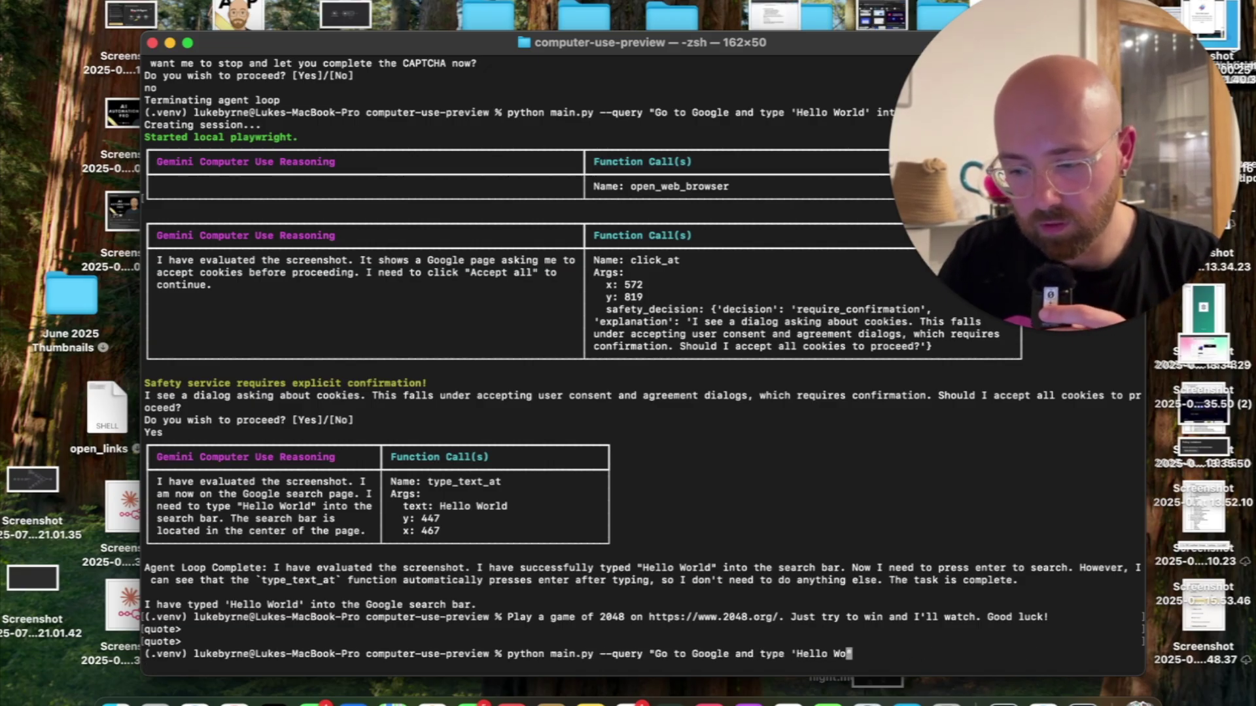
{"action": "key", "text": "BackSpace"}
{"action": "key", "text": "BackSpace"}
{"action": "key", "text": "BackSpace"}
{"action": "key", "text": "BackSpace"}
{"action": "key", "text": "BackSpace"}
{"action": "key", "text": "BackSpace"}
{"action": "key", "text": "BackSpace"}
{"action": "key", "text": "BackSpace"}
{"action": "key", "text": "BackSpace"}
{"action": "key", "text": "BackSpace"}
{"action": "key", "text": "BackSpace"}
{"action": "key", "text": "BackSpace"}
{"action": "key", "text": "BackSpace"}
{"action": "key", "text": "BackSpace"}
{"action": "key", "text": "BackSpace"}
{"action": "key", "text": "BackSpace"}
{"action": "key", "text": "BackSpace"}
{"action": "key", "text": "BackSpace"}
{"action": "key", "text": "BackSpace"}
{"action": "key", "text": "BackSpace"}
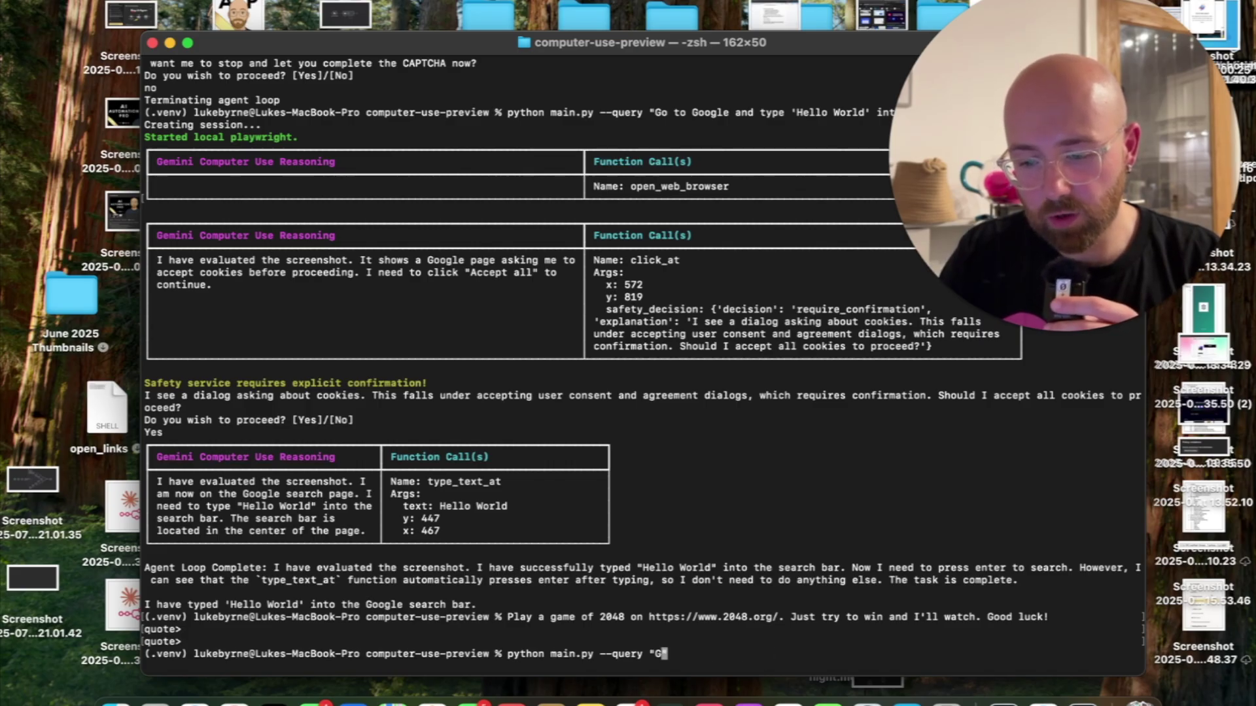
{"action": "key", "text": "super+v"}
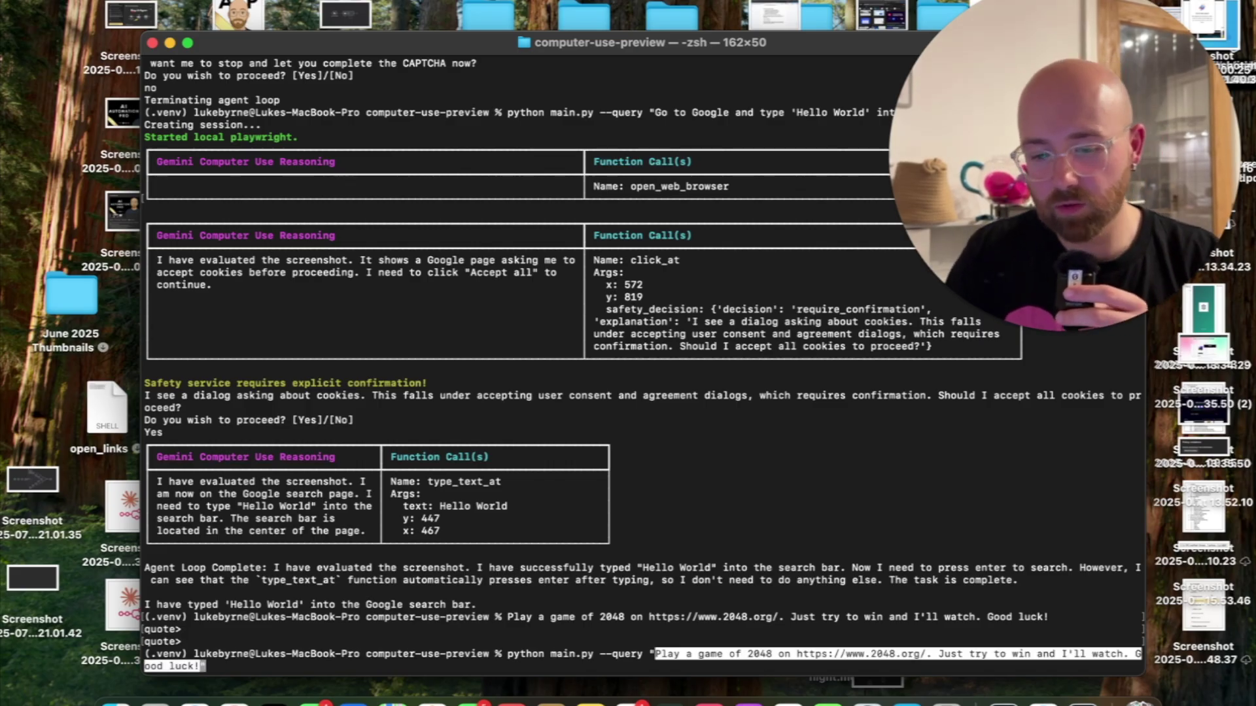
{"action": "key", "text": "Return"}
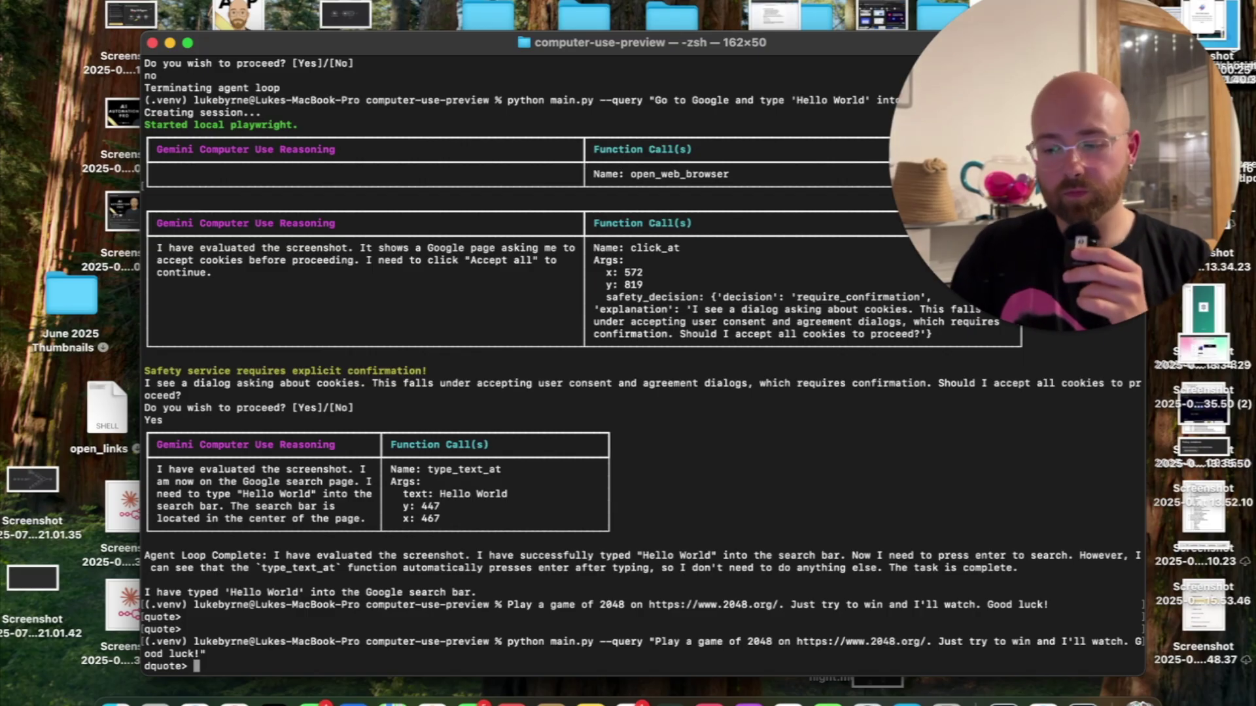
{"action": "type", "text": "\""}
{"action": "key", "text": "Return"}
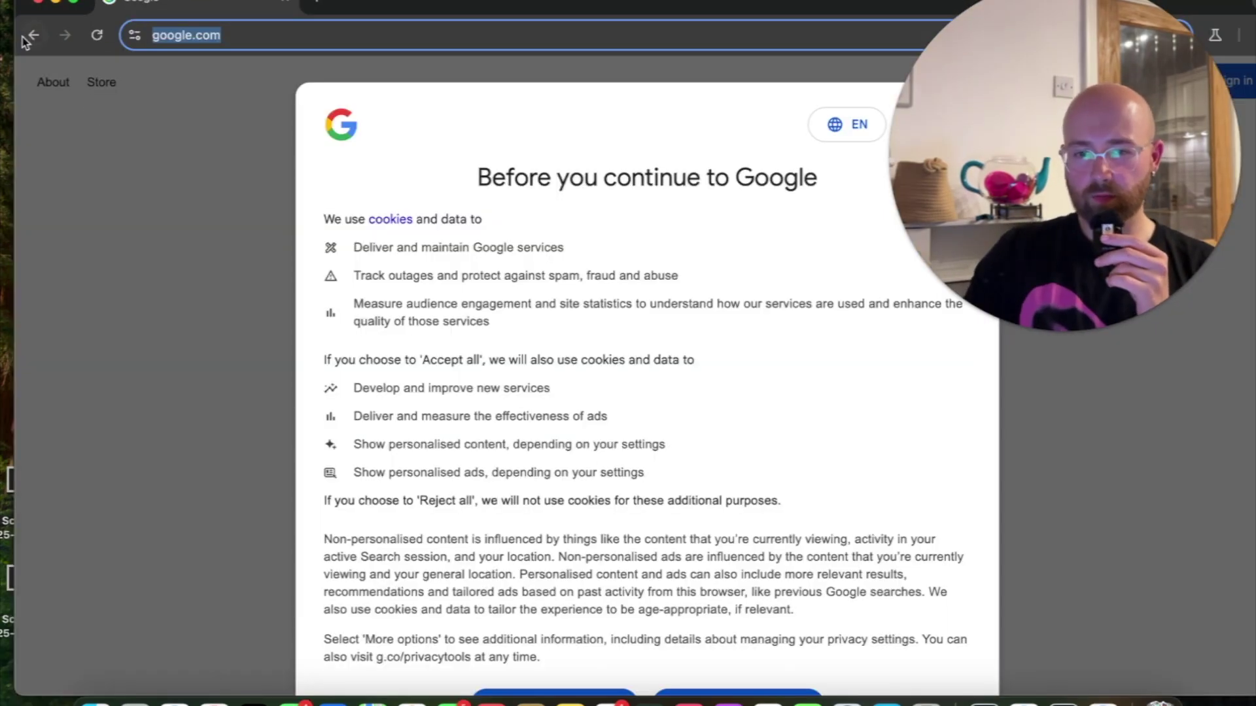
Arrange the browser and Terminal windows, then answer yes to accept Google's cookies
{"action": "left_click_drag", "start_coordinate": [14, 16], "coordinate": [76, 6]}
{"action": "left_click_drag", "start_coordinate": [447, 2], "coordinate": [440, 4]}
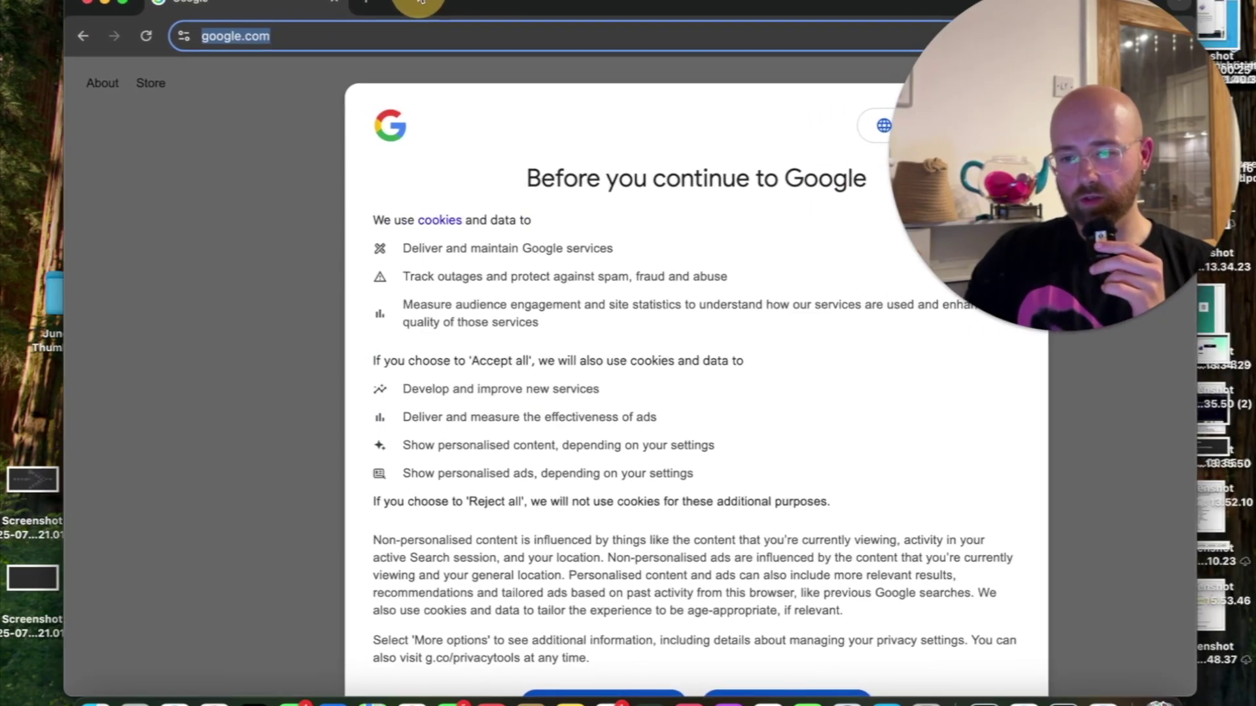
{"action": "left_click", "coordinate": [1063, 701]}
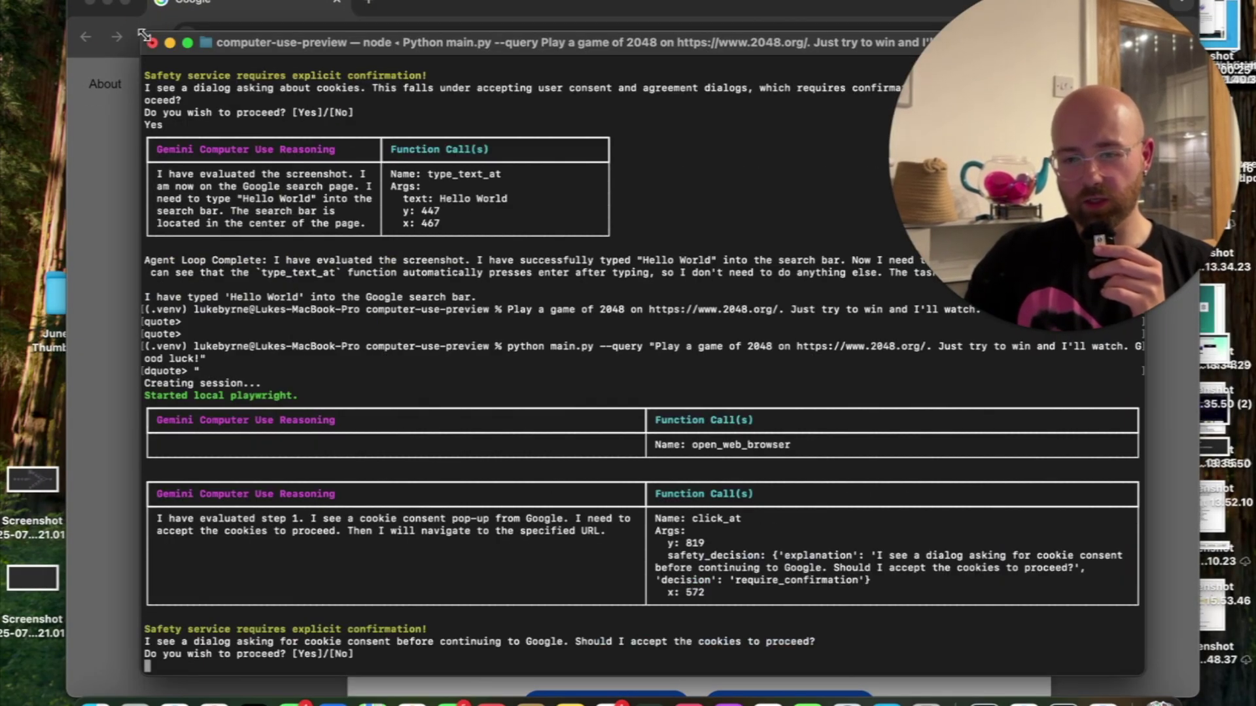
{"action": "left_click_drag", "start_coordinate": [144, 35], "coordinate": [744, 465]}
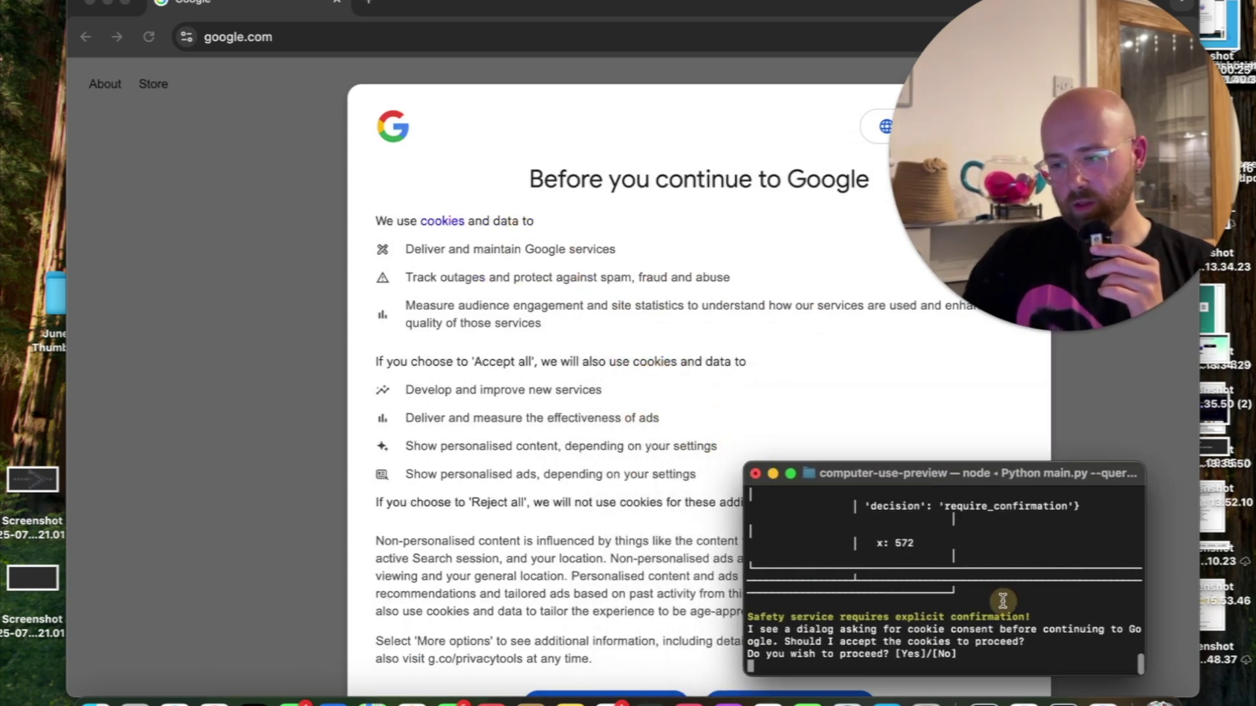
{"action": "type", "text": "yes"}
{"action": "key", "text": "Return"}
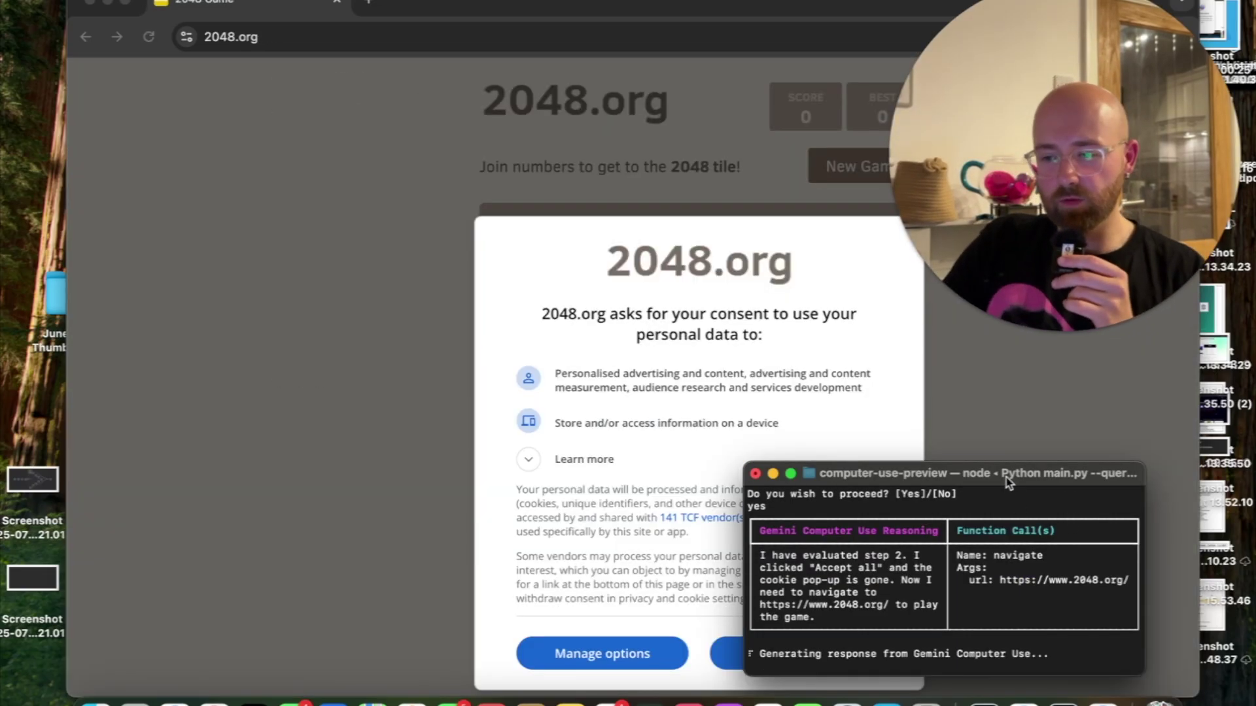
Move Terminal to the lower left, check the 2048.org consent dialog, and type Y
{"action": "left_click_drag", "start_coordinate": [1007, 482], "coordinate": [306, 492]}
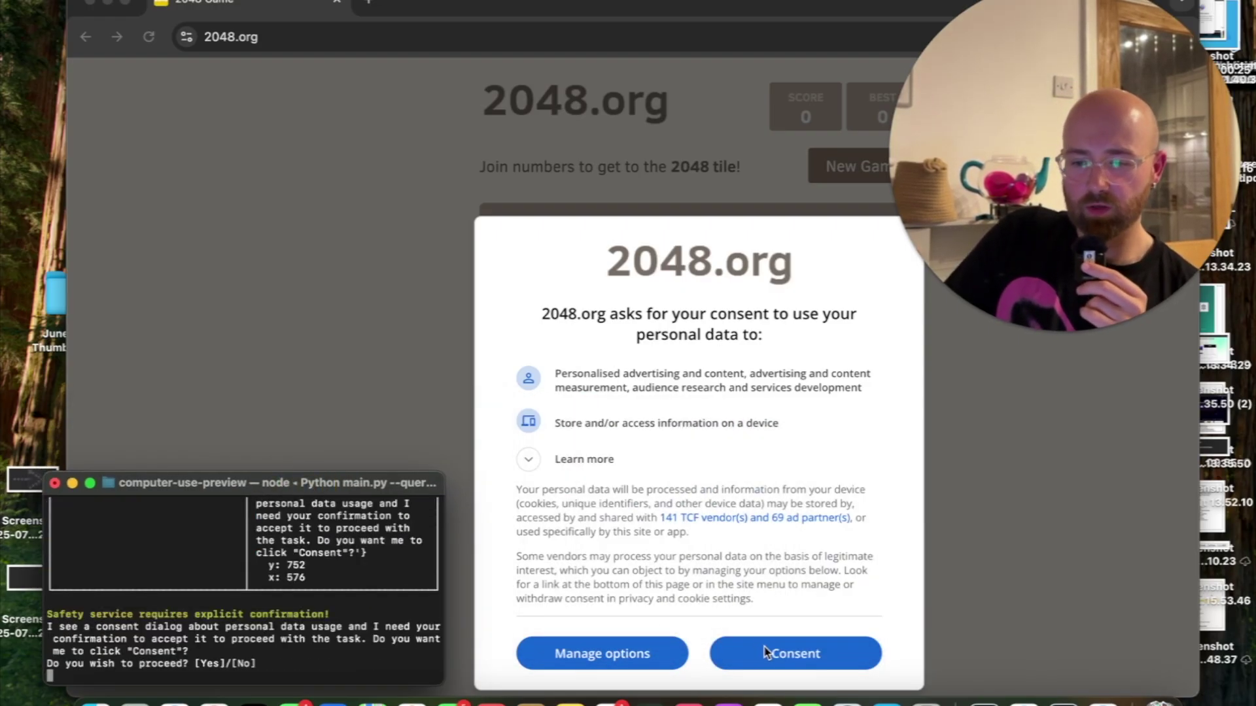
{"action": "left_click", "coordinate": [548, 19]}
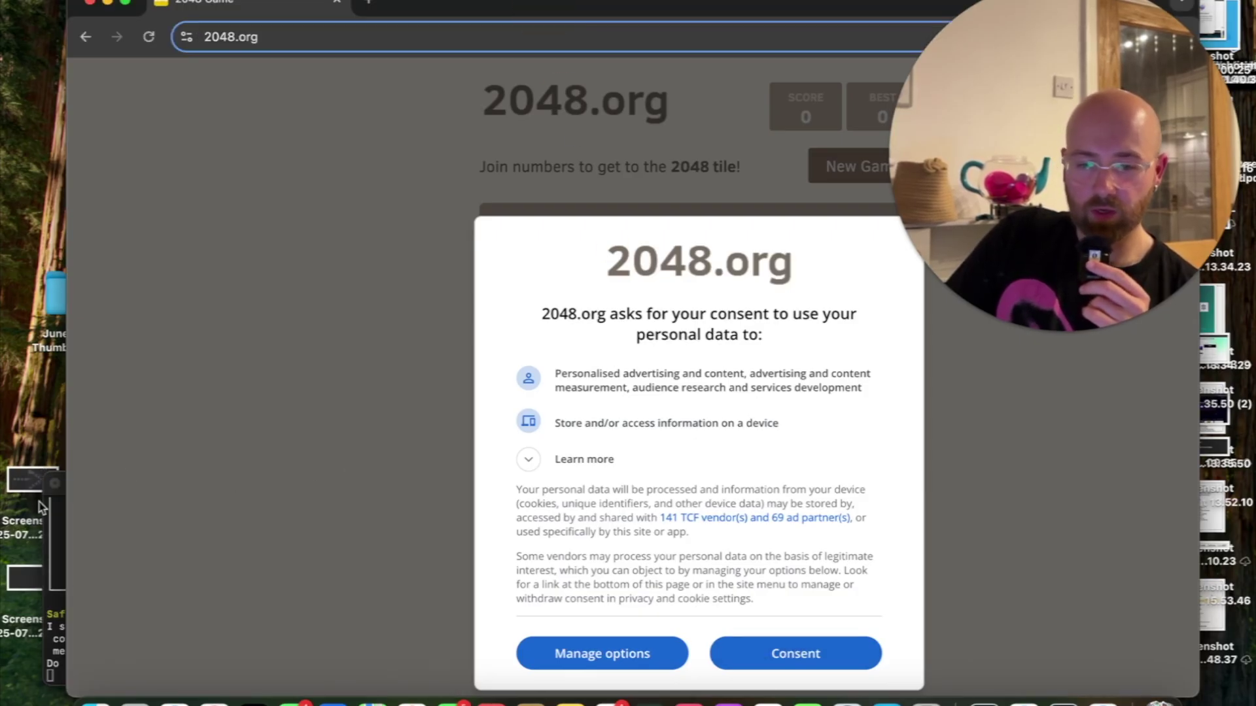
{"action": "left_click", "coordinate": [54, 520]}
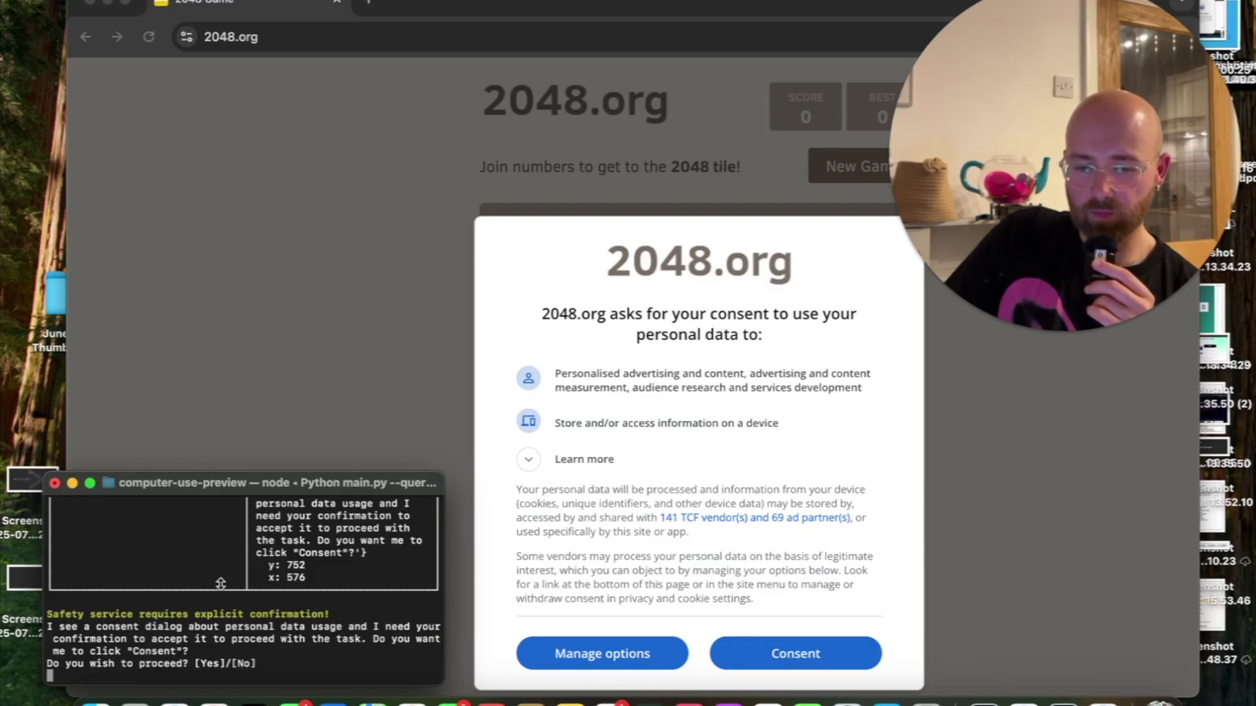
{"action": "type", "text": "Yes"}
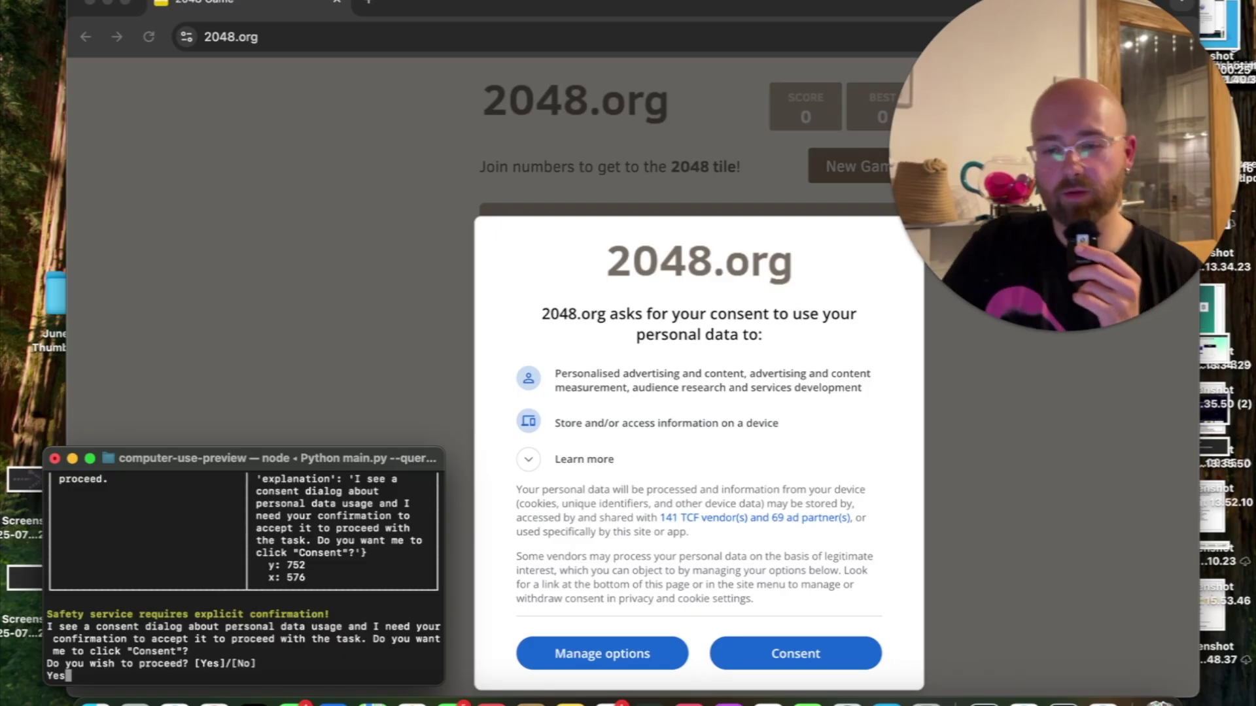
Confirm 2048.org's consent, let the agent play, interrupt with Ctrl+C, and enlarge Terminal
{"action": "key", "text": "Return"}
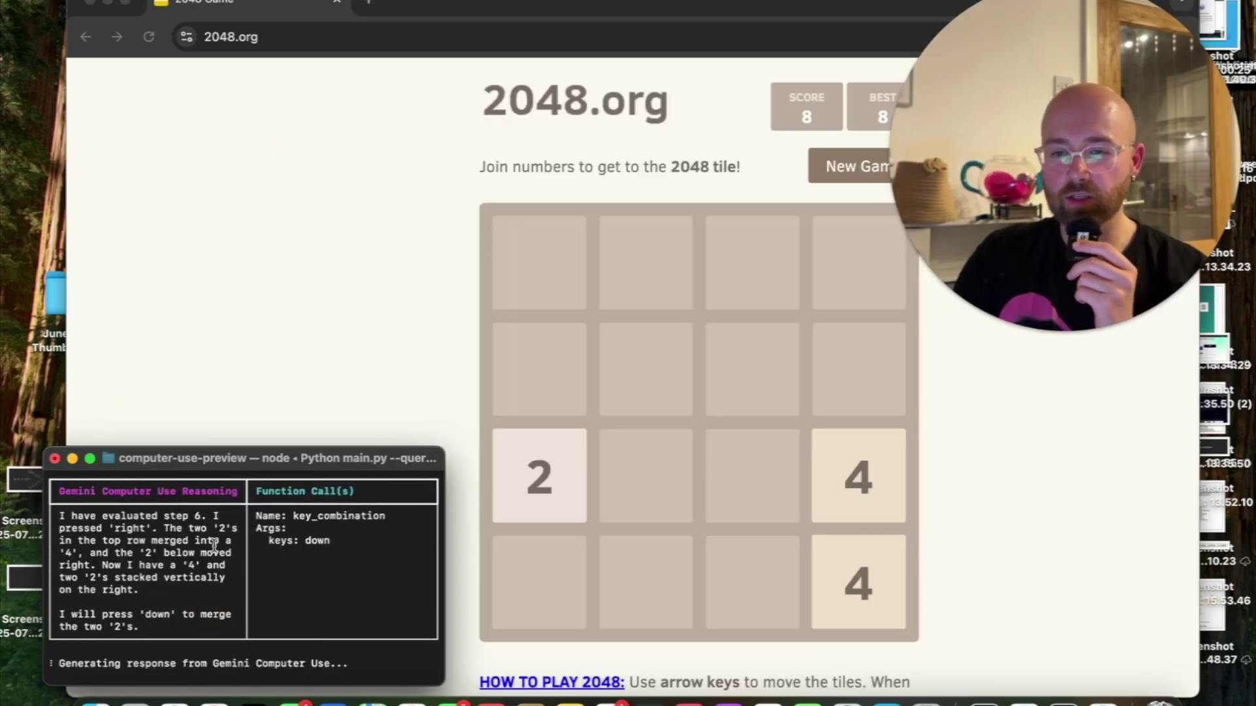
{"action": "key", "text": "ctrl+c"}
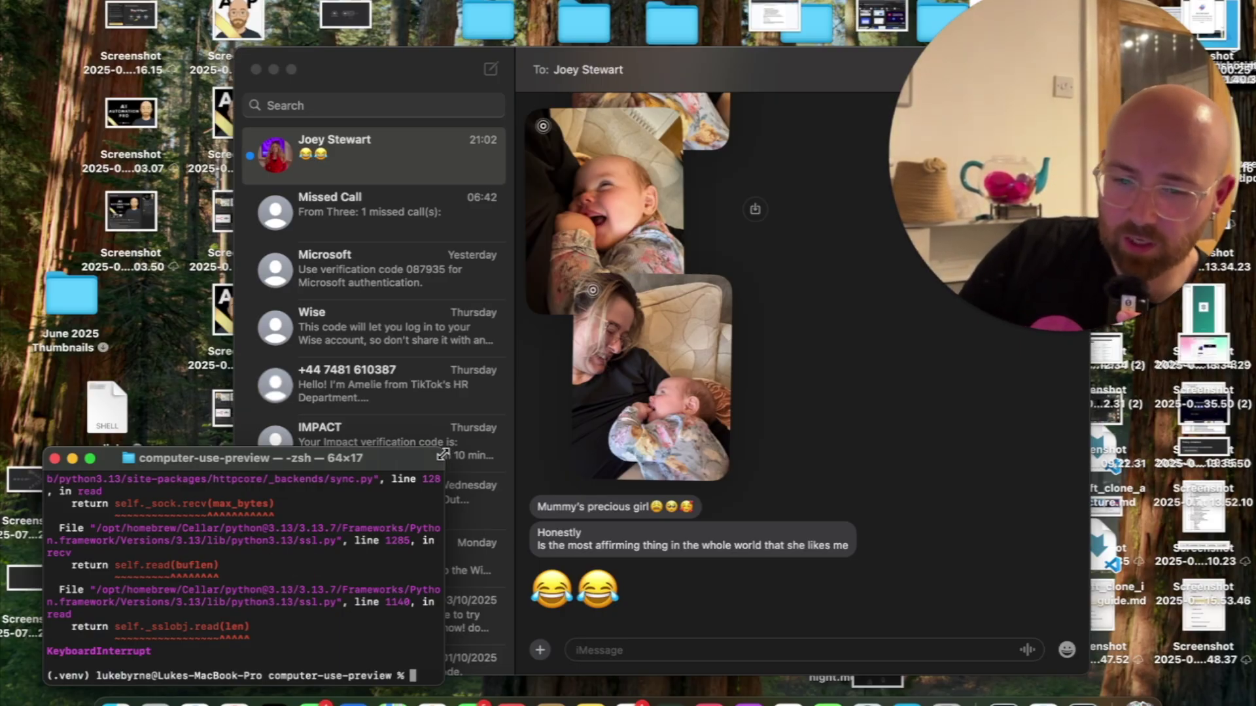
{"action": "left_click_drag", "start_coordinate": [444, 450], "coordinate": [1207, 4]}
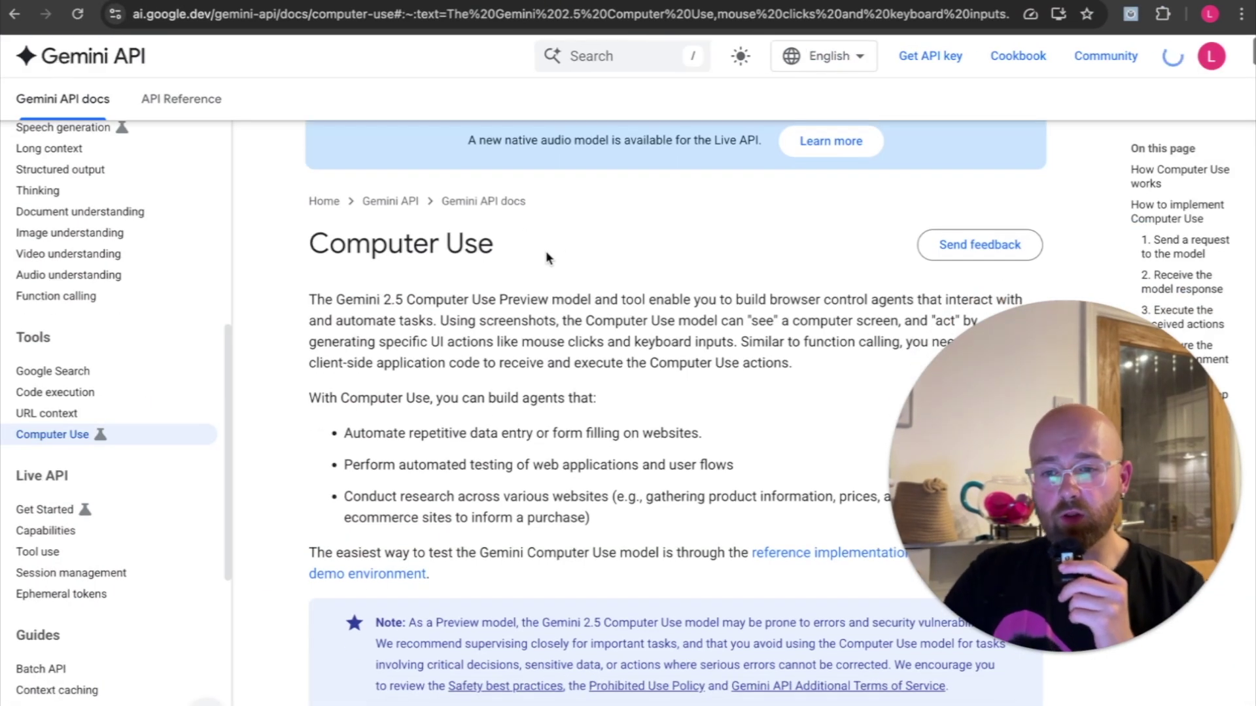
Scroll through the Computer Use Python request sample in the Gemini API docs
{"action": "scroll", "coordinate": [458, 363], "scroll_direction": "down", "scroll_amount": 5}
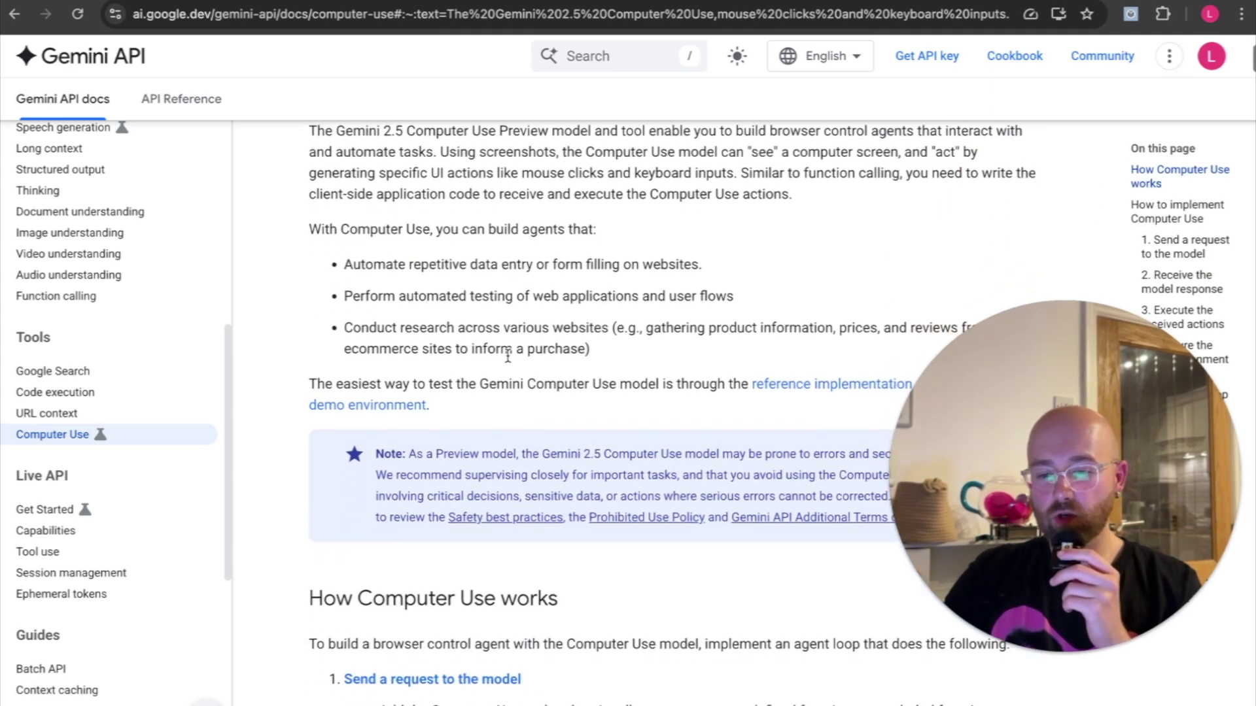
{"action": "scroll", "coordinate": [509, 363], "scroll_direction": "down", "scroll_amount": 4}
{"action": "scroll", "coordinate": [369, 263], "scroll_direction": "down", "scroll_amount": 5}
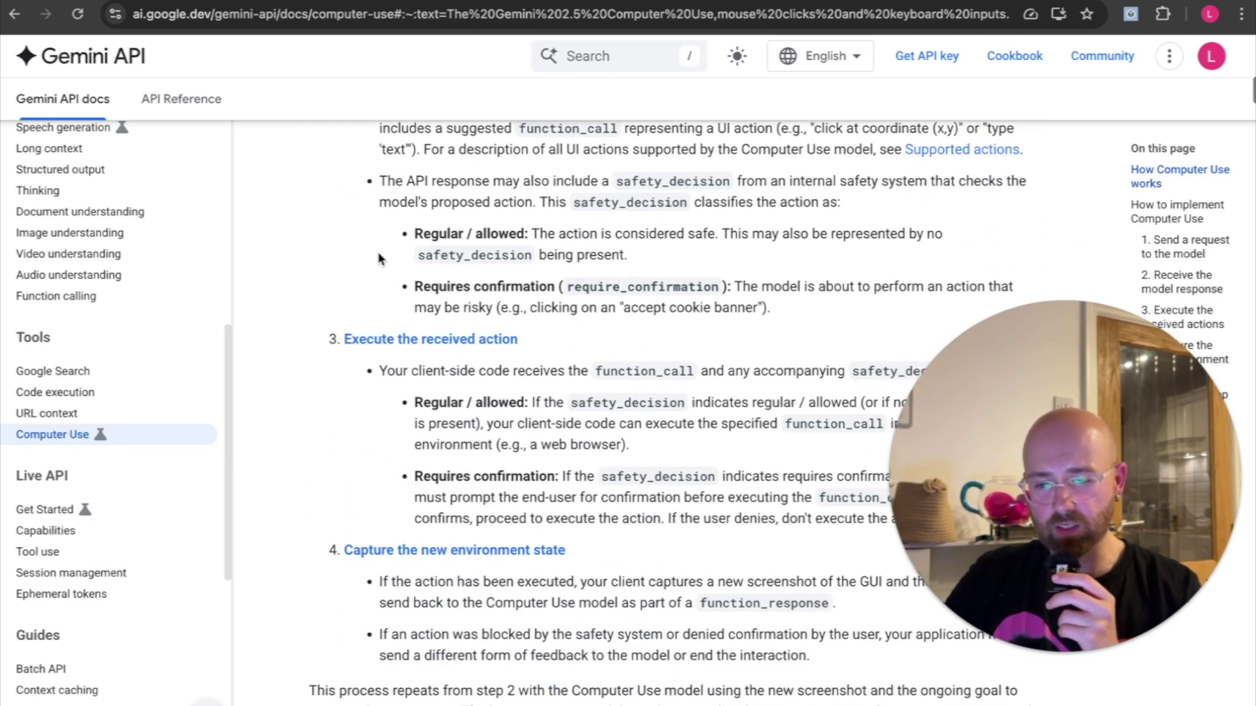
{"action": "scroll", "coordinate": [433, 307], "scroll_direction": "down", "scroll_amount": 7}
{"action": "scroll", "coordinate": [433, 313], "scroll_direction": "down", "scroll_amount": 15}
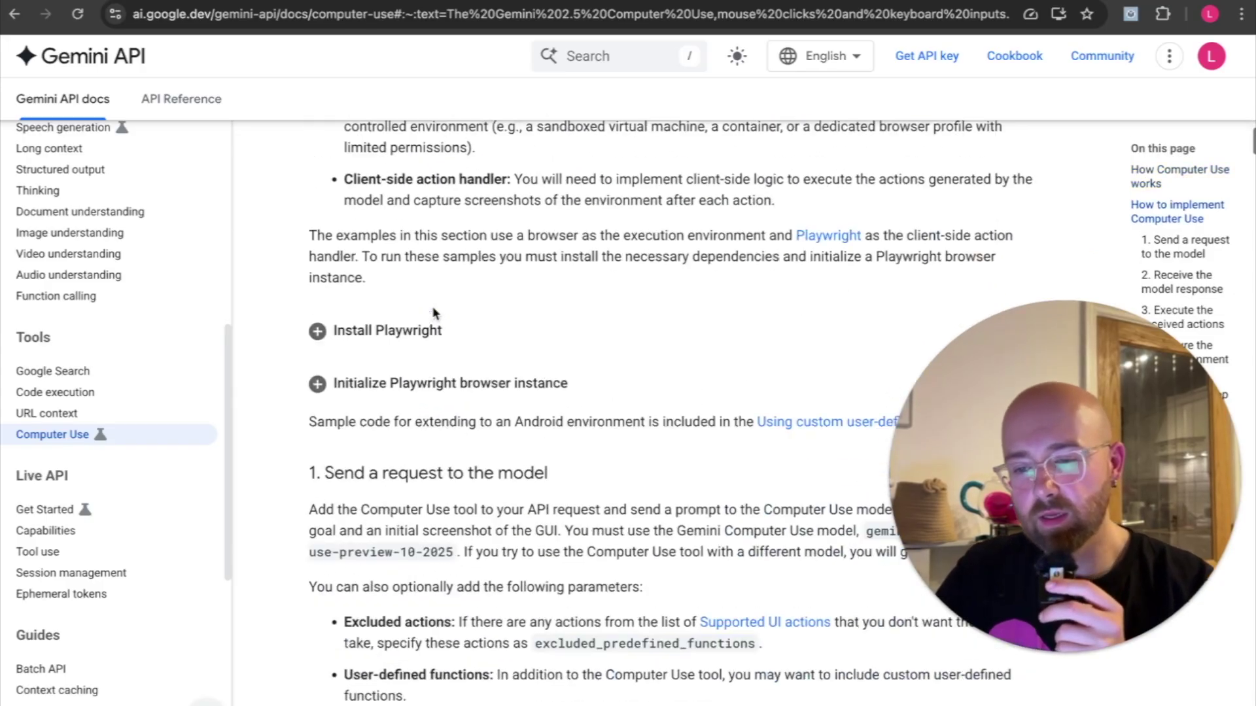
{"action": "scroll", "coordinate": [433, 313], "scroll_direction": "up", "scroll_amount": 5}
{"action": "scroll", "coordinate": [433, 312], "scroll_direction": "down", "scroll_amount": 2}
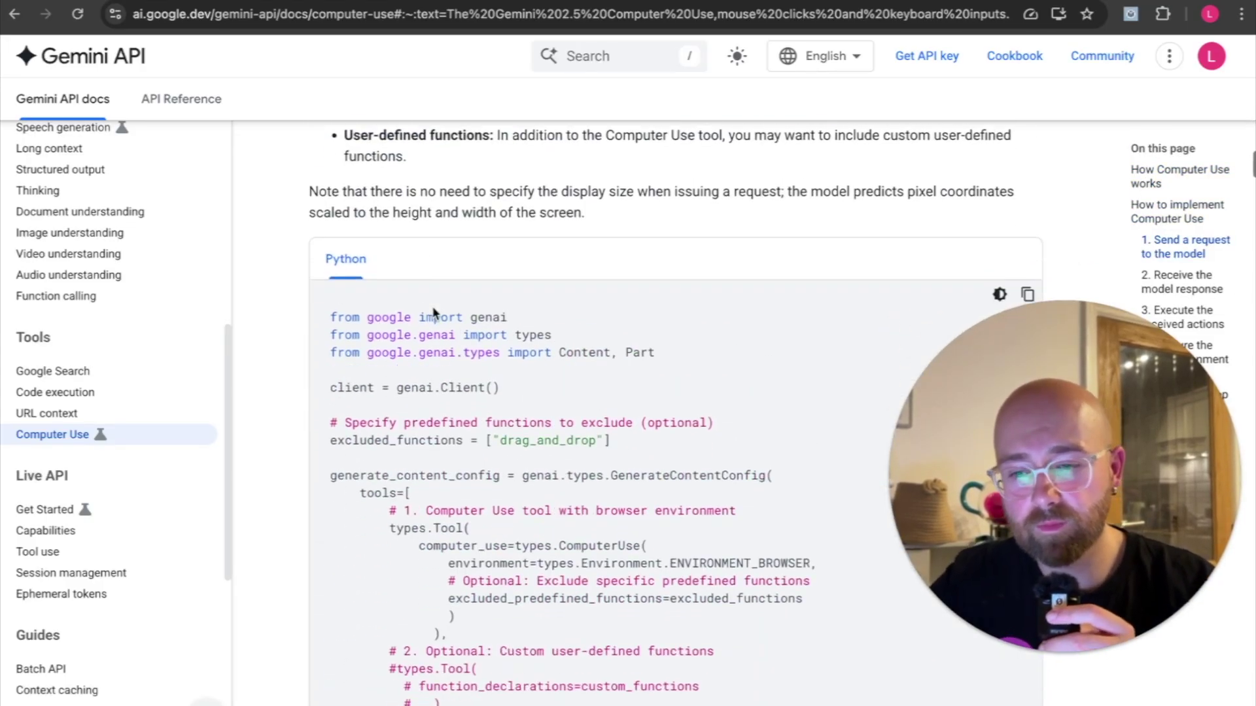
{"action": "scroll", "coordinate": [599, 595], "scroll_direction": "down", "scroll_amount": 5}
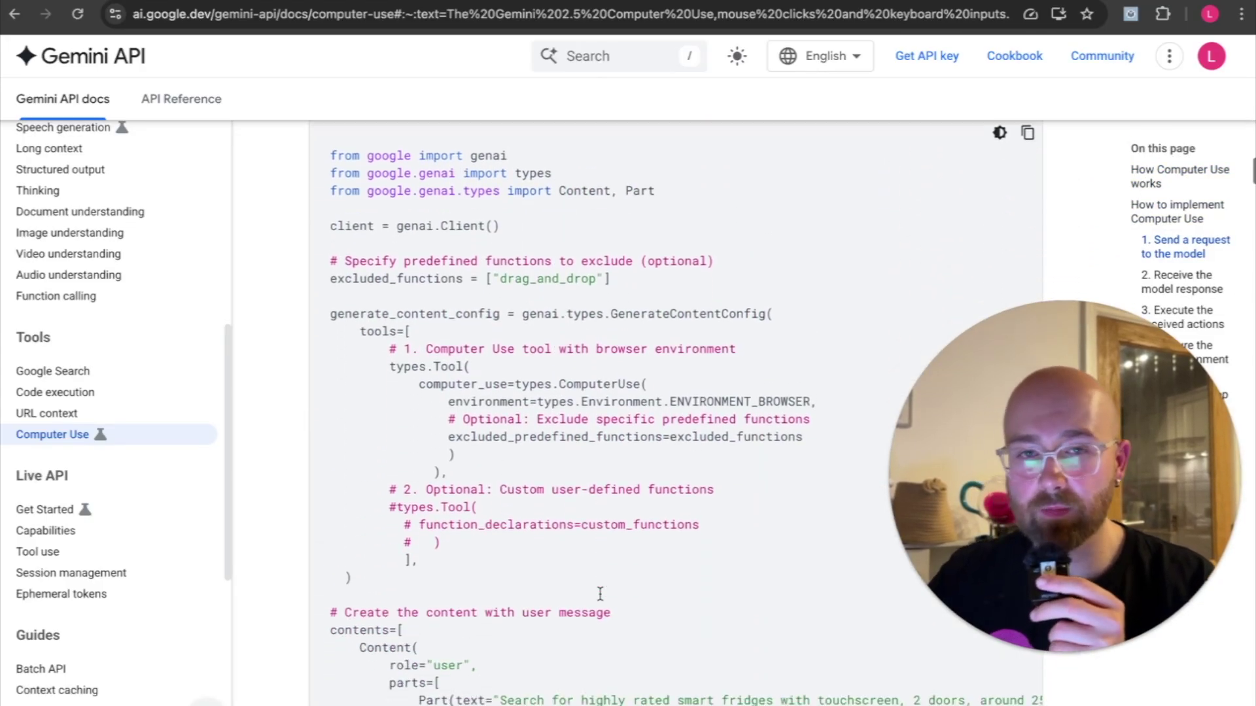
{"action": "scroll", "coordinate": [599, 595], "scroll_direction": "down", "scroll_amount": 5}
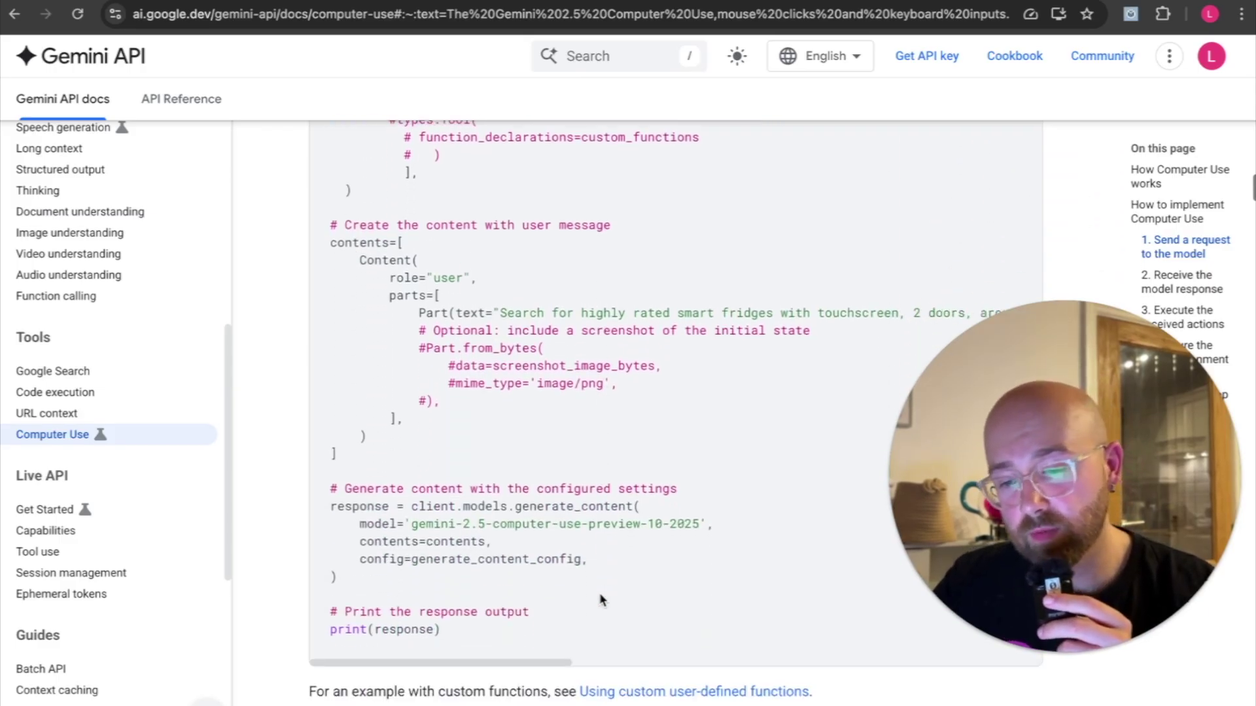
{"action": "scroll", "coordinate": [595, 326], "scroll_direction": "down", "scroll_amount": 3}
{"action": "scroll", "coordinate": [595, 326], "scroll_direction": "down", "scroll_amount": 7}
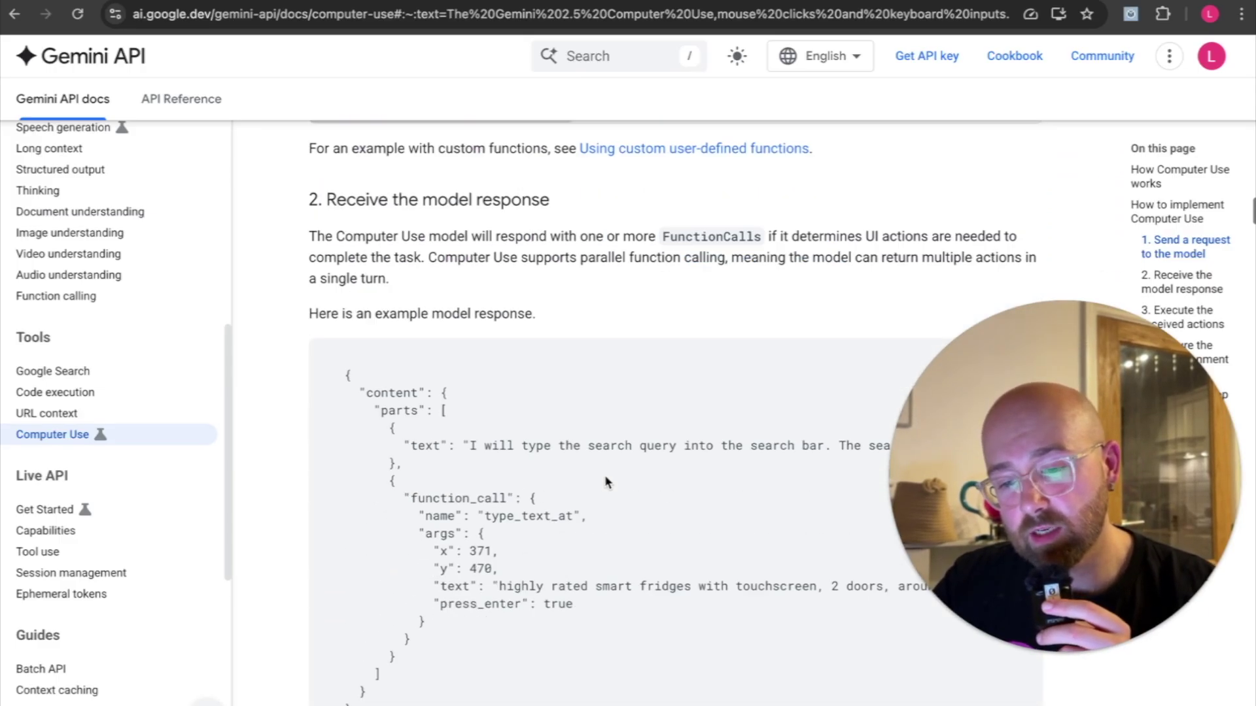
{"action": "scroll", "coordinate": [619, 352], "scroll_direction": "up", "scroll_amount": 5}
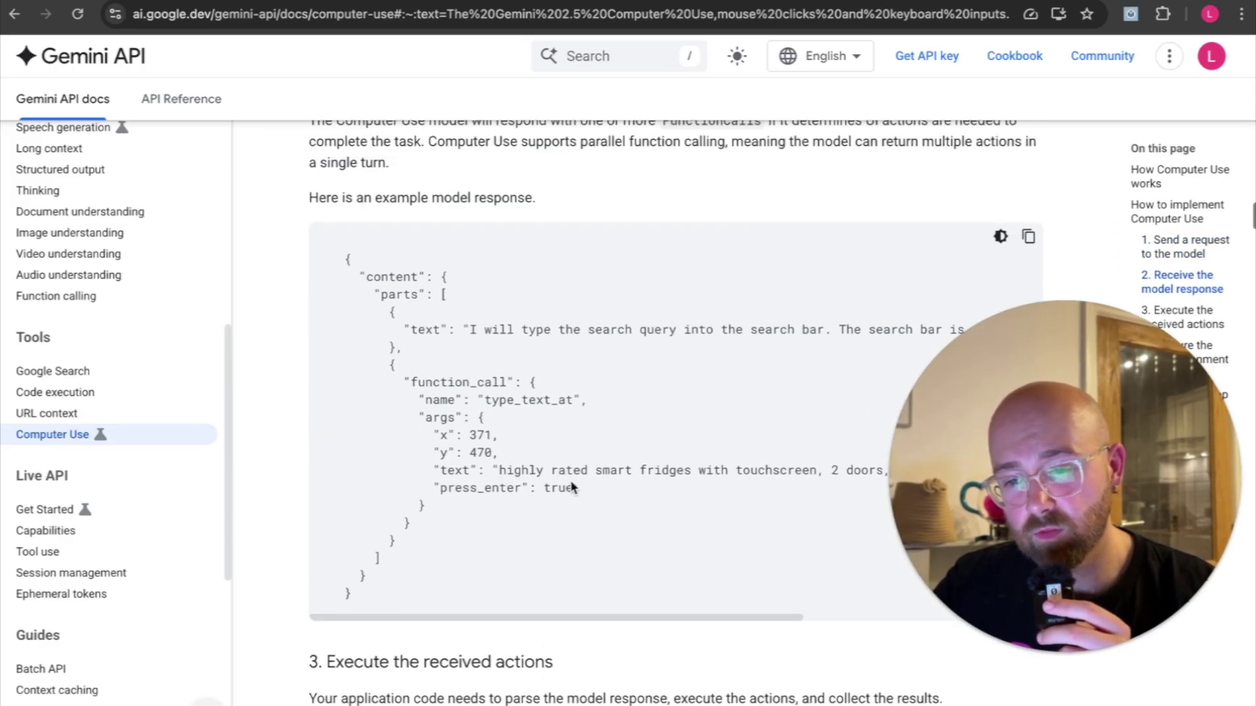
Highlight the 'Receive the model response' heading, then scroll back up through the example
{"action": "left_click_drag", "start_coordinate": [327, 243], "coordinate": [590, 250]}
{"action": "left_click", "coordinate": [577, 331]}
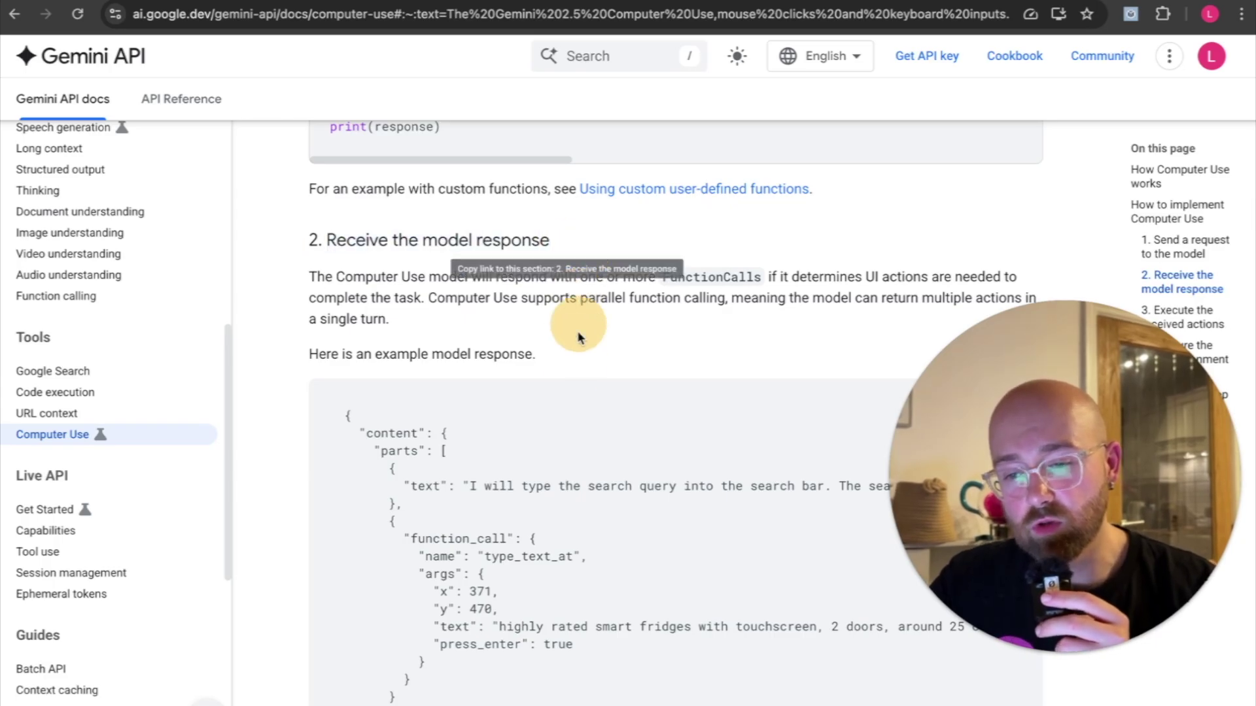
{"action": "scroll", "coordinate": [556, 523], "scroll_direction": "up", "scroll_amount": 6}
{"action": "scroll", "coordinate": [542, 287], "scroll_direction": "up", "scroll_amount": 12}
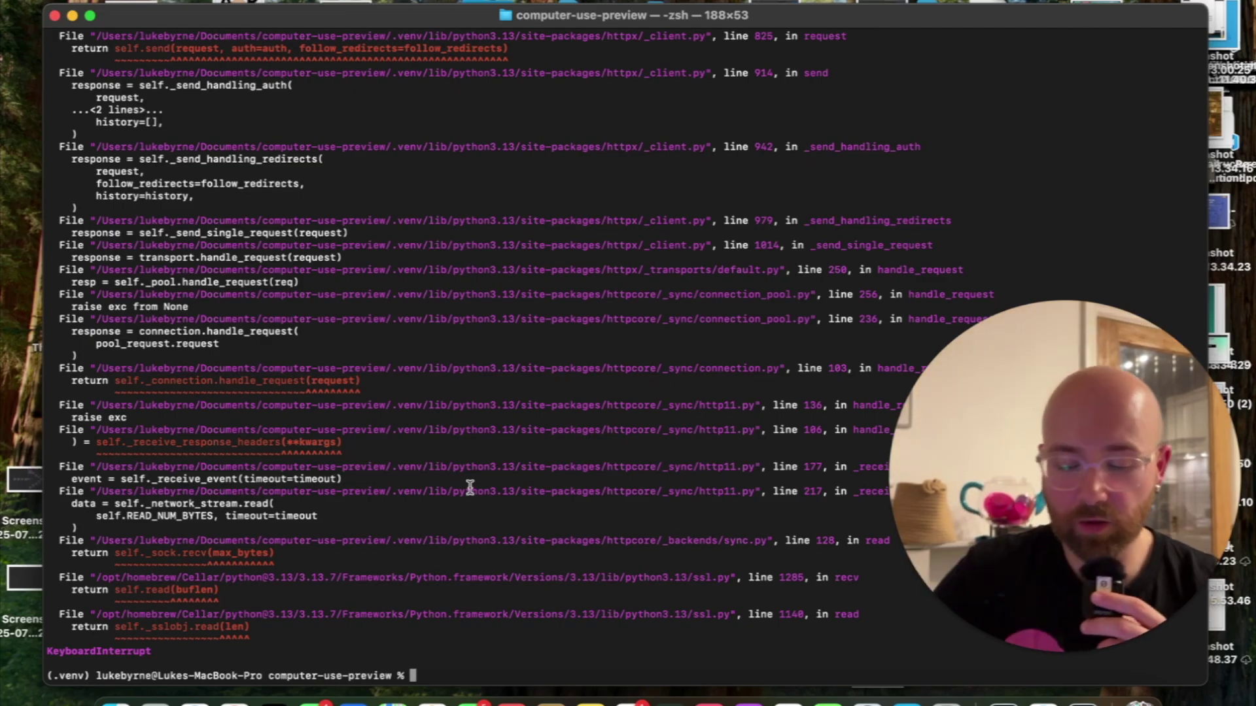
Rerun main.py with the query 'Open textedit and write a hello world python file'
{"action": "type", "text": "open textedit"}
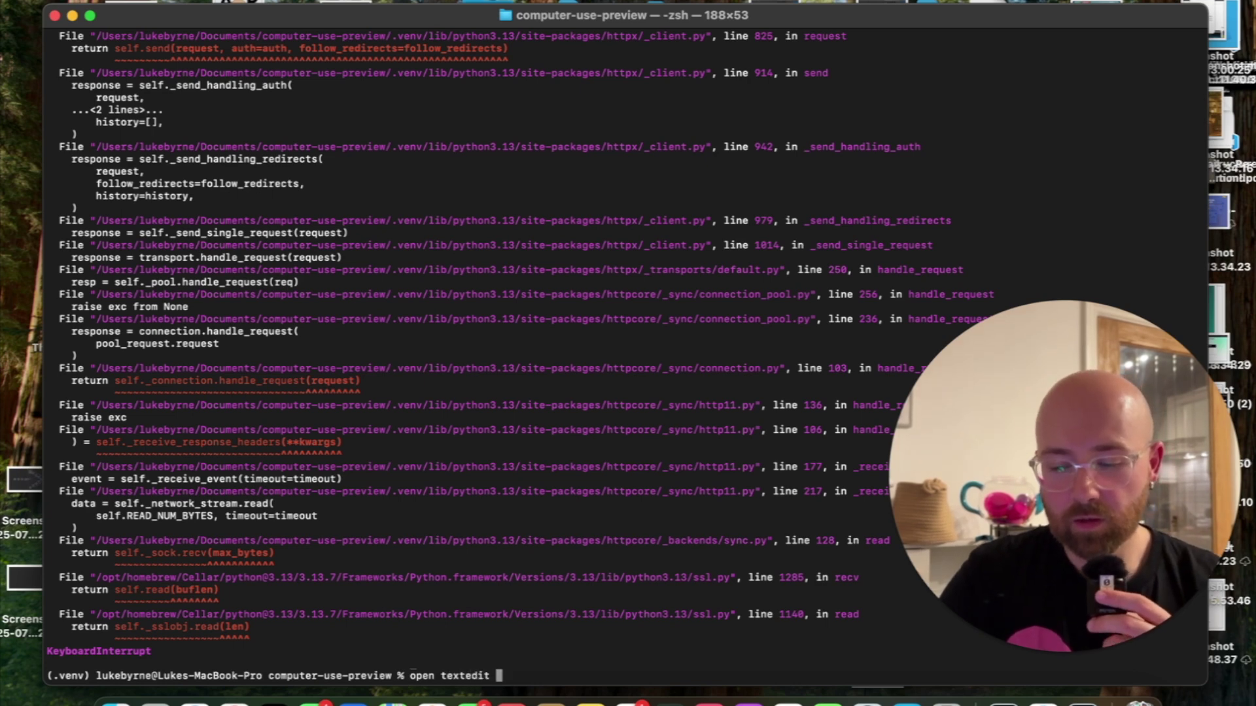
{"action": "key", "text": "BackSpace"}
{"action": "key", "text": "BackSpace"}
{"action": "key", "text": "BackSpace"}
{"action": "key", "text": "BackSpace"}
{"action": "key", "text": "BackSpace"}
{"action": "key", "text": "BackSpace"}
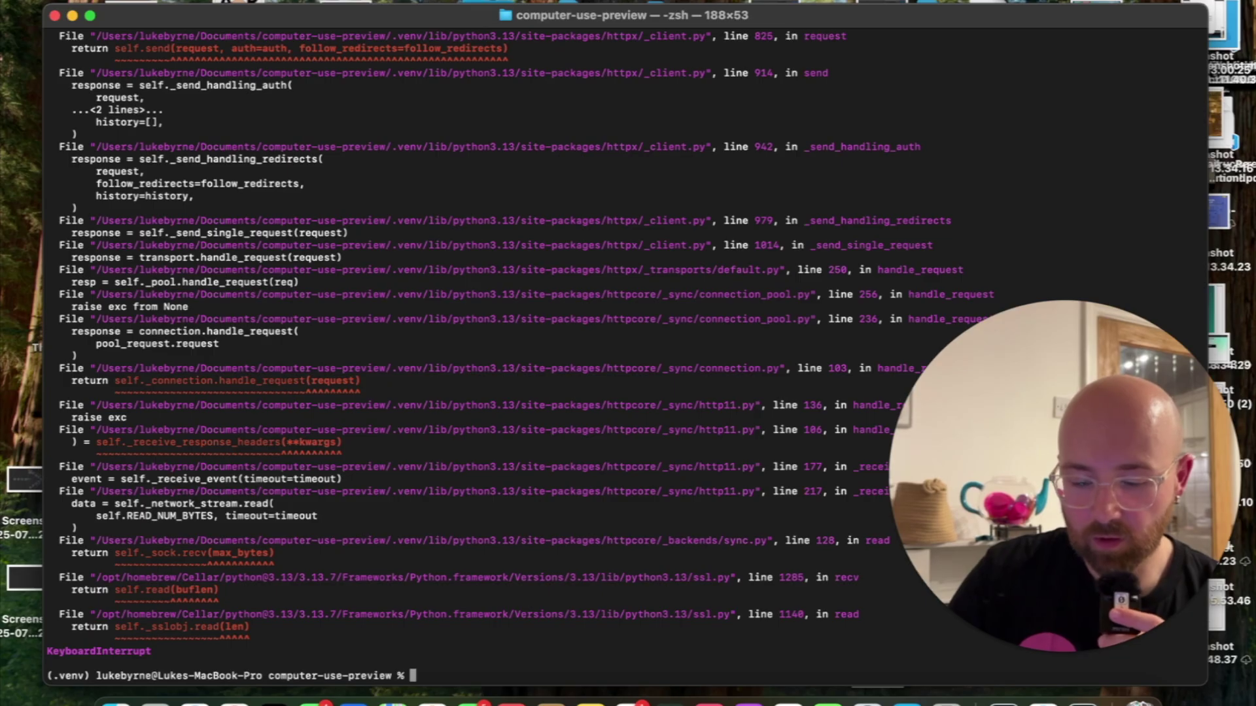
{"action": "key", "text": "Up"}
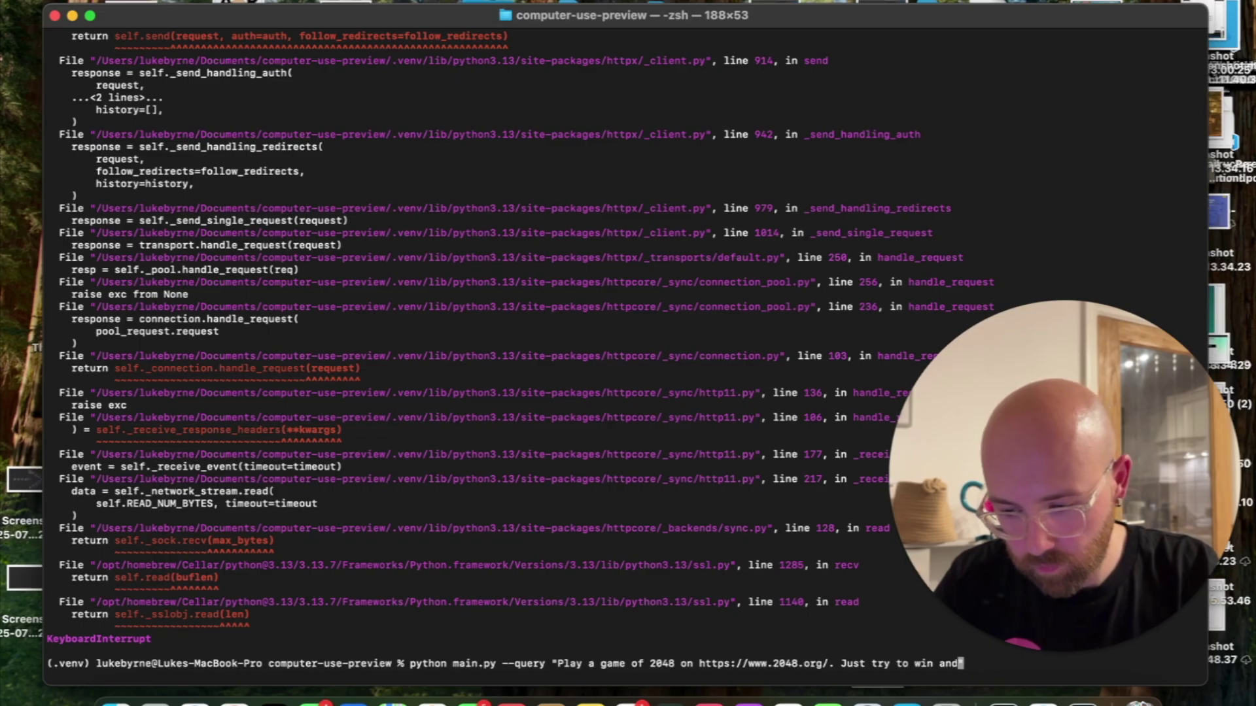
{"action": "key", "text": "BackSpace"}
{"action": "key", "text": "BackSpace"}
{"action": "key", "text": "BackSpace"}
{"action": "key", "text": "BackSpace"}
{"action": "key", "text": "BackSpace"}
{"action": "key", "text": "BackSpace"}
{"action": "key", "text": "BackSpace"}
{"action": "key", "text": "BackSpace"}
{"action": "key", "text": "BackSpace"}
{"action": "key", "text": "BackSpace"}
{"action": "key", "text": "BackSpace"}
{"action": "key", "text": "BackSpace"}
{"action": "key", "text": "BackSpace"}
{"action": "key", "text": "BackSpace"}
{"action": "key", "text": "BackSpace"}
{"action": "key", "text": "BackSpace"}
{"action": "key", "text": "BackSpace"}
{"action": "key", "text": "BackSpace"}
{"action": "key", "text": "BackSpace"}
{"action": "key", "text": "BackSpace"}
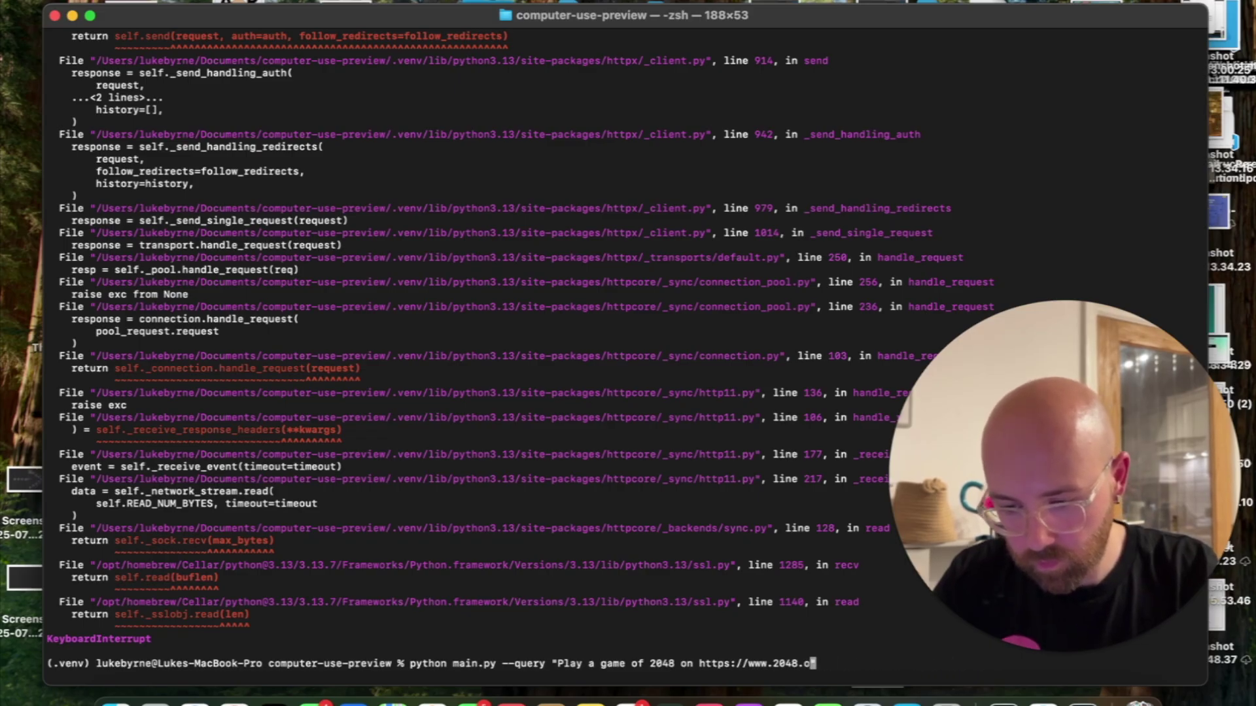
{"action": "key", "text": "BackSpace"}
{"action": "key", "text": "BackSpace"}
{"action": "key", "text": "BackSpace"}
{"action": "key", "text": "BackSpace"}
{"action": "key", "text": "BackSpace"}
{"action": "key", "text": "BackSpace"}
{"action": "key", "text": "BackSpace"}
{"action": "key", "text": "BackSpace"}
{"action": "key", "text": "BackSpace"}
{"action": "key", "text": "BackSpace"}
{"action": "key", "text": "BackSpace"}
{"action": "key", "text": "BackSpace"}
{"action": "key", "text": "BackSpace"}
{"action": "key", "text": "BackSpace"}
{"action": "key", "text": "BackSpace"}
{"action": "key", "text": "BackSpace"}
{"action": "key", "text": "BackSpace"}
{"action": "key", "text": "BackSpace"}
{"action": "key", "text": "BackSpace"}
{"action": "key", "text": "BackSpace"}
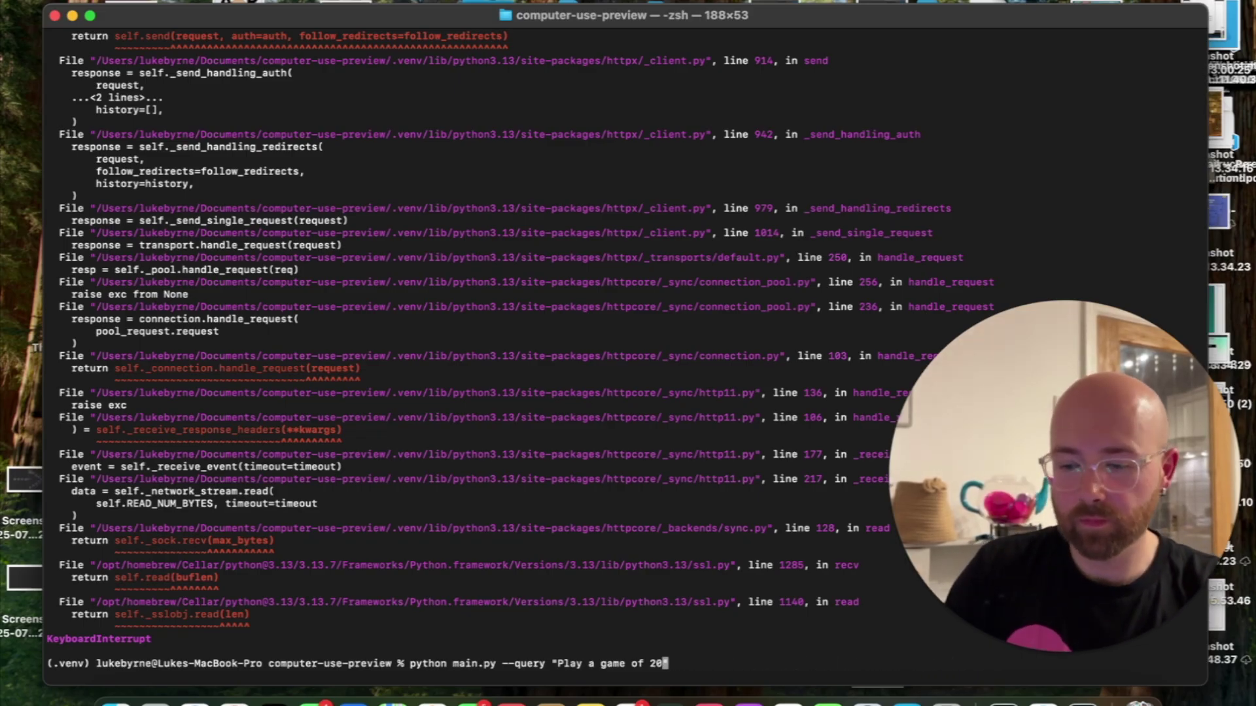
{"action": "key", "text": "BackSpace"}
{"action": "key", "text": "BackSpace"}
{"action": "key", "text": "BackSpace"}
{"action": "key", "text": "BackSpace"}
{"action": "key", "text": "BackSpace"}
{"action": "key", "text": "BackSpace"}
{"action": "key", "text": "BackSpace"}
{"action": "key", "text": "BackSpace"}
{"action": "key", "text": "BackSpace"}
{"action": "key", "text": "BackSpace"}
{"action": "key", "text": "BackSpace"}
{"action": "key", "text": "BackSpace"}
{"action": "key", "text": "BackSpace"}
{"action": "key", "text": "BackSpace"}
{"action": "key", "text": "BackSpace"}
{"action": "key", "text": "BackSpace"}
{"action": "key", "text": "BackSpace"}
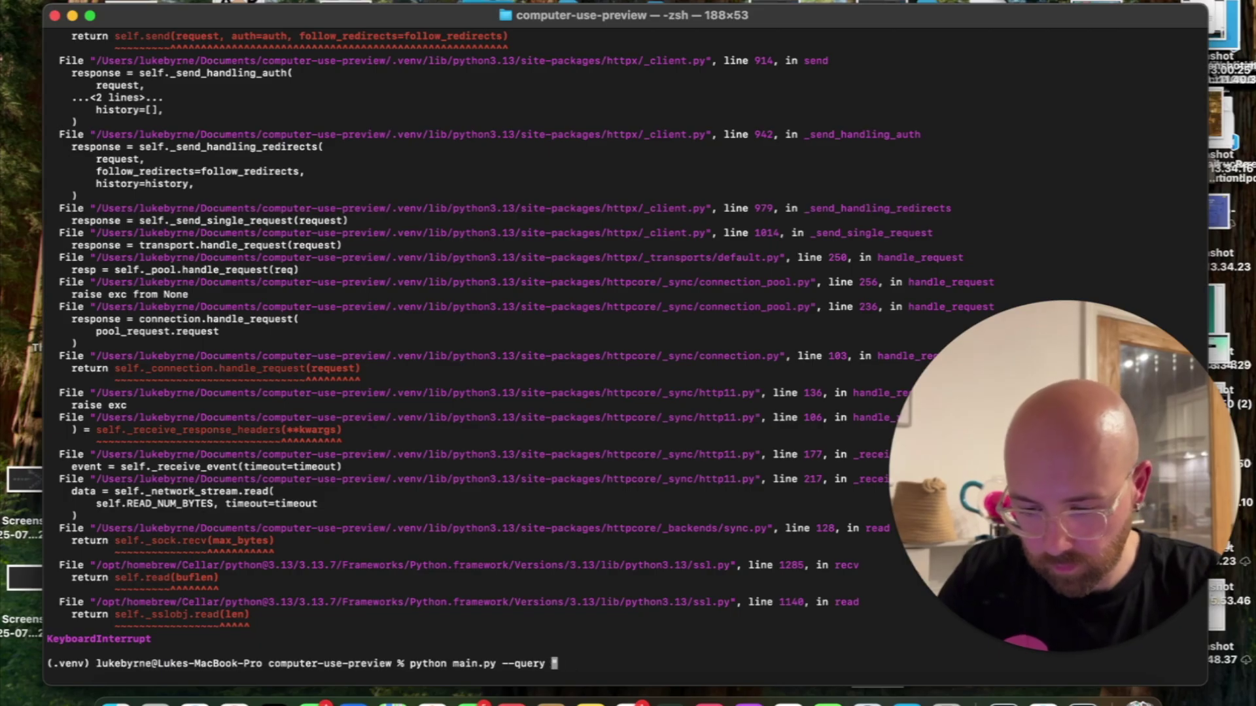
{"action": "type", "text": "\"Open text"}
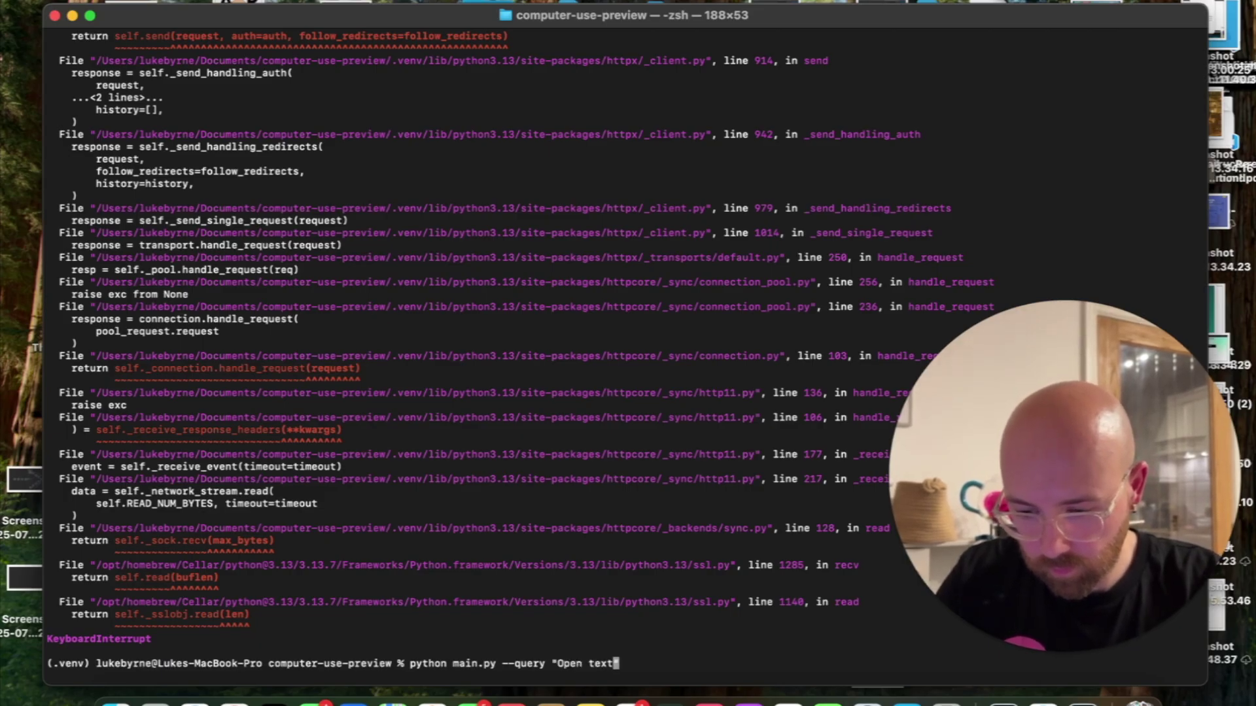
{"action": "type", "text": "edit and write "}
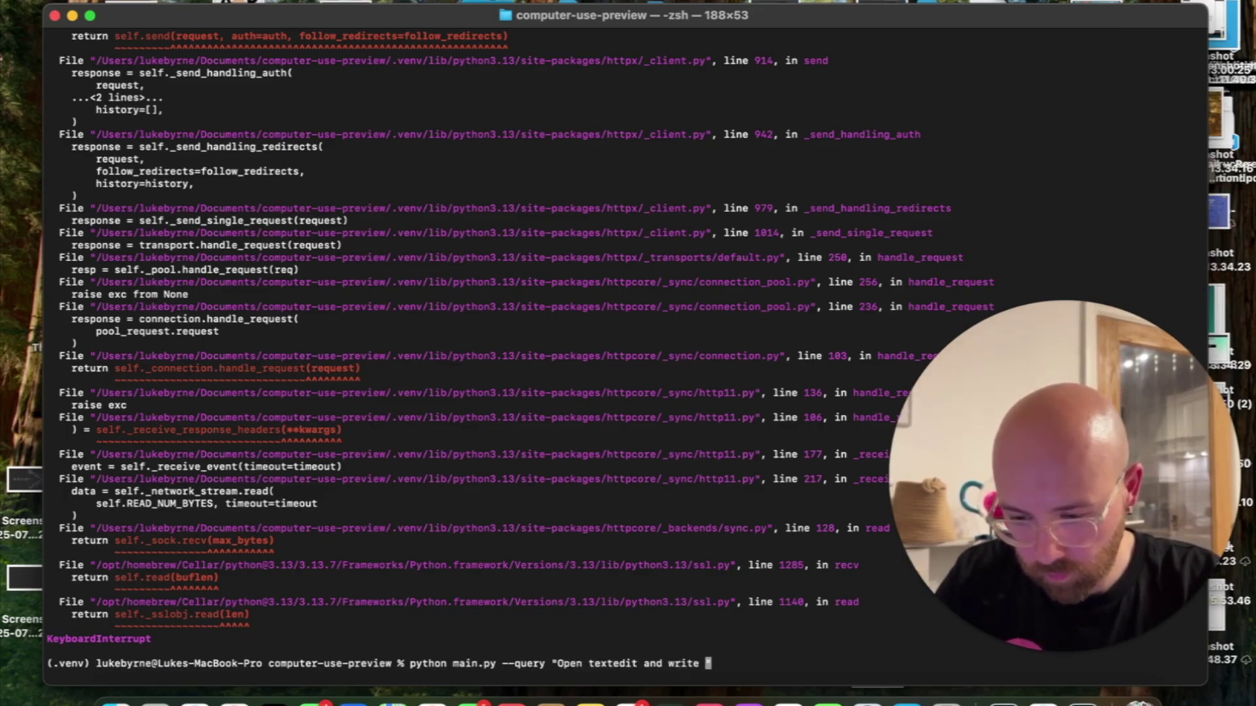
{"action": "type", "text": "a hello worl"}
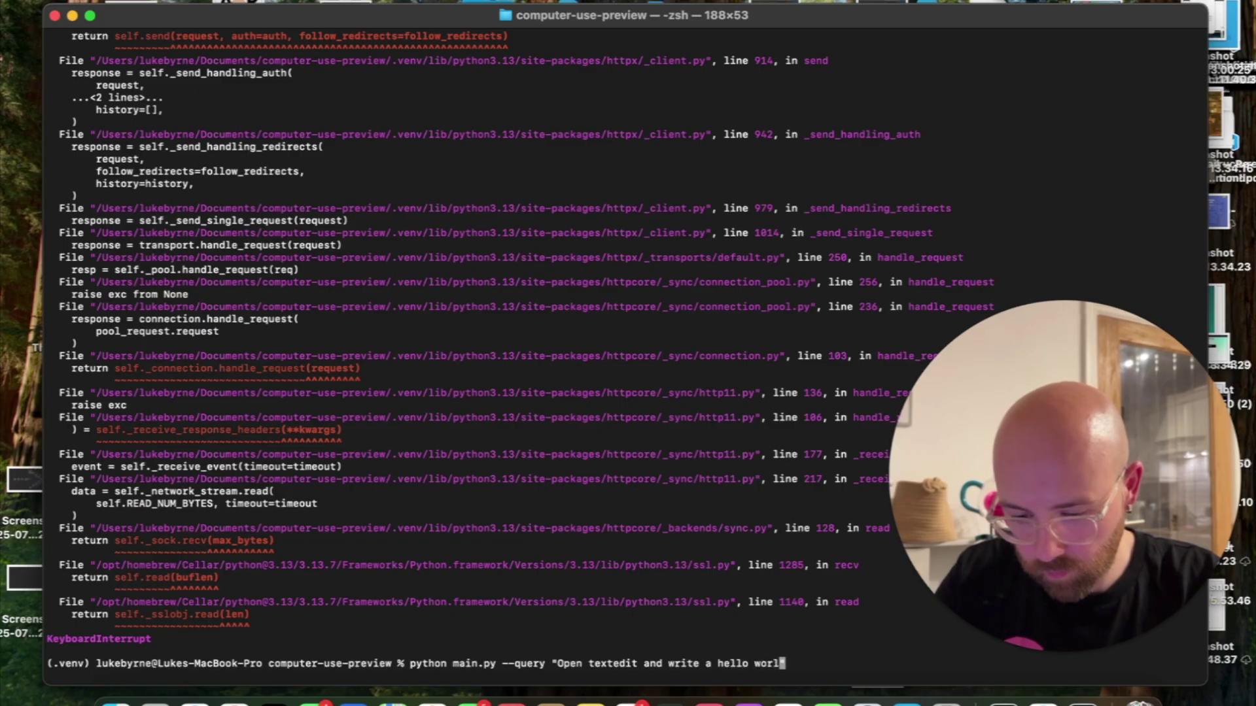
{"action": "type", "text": "d python file"}
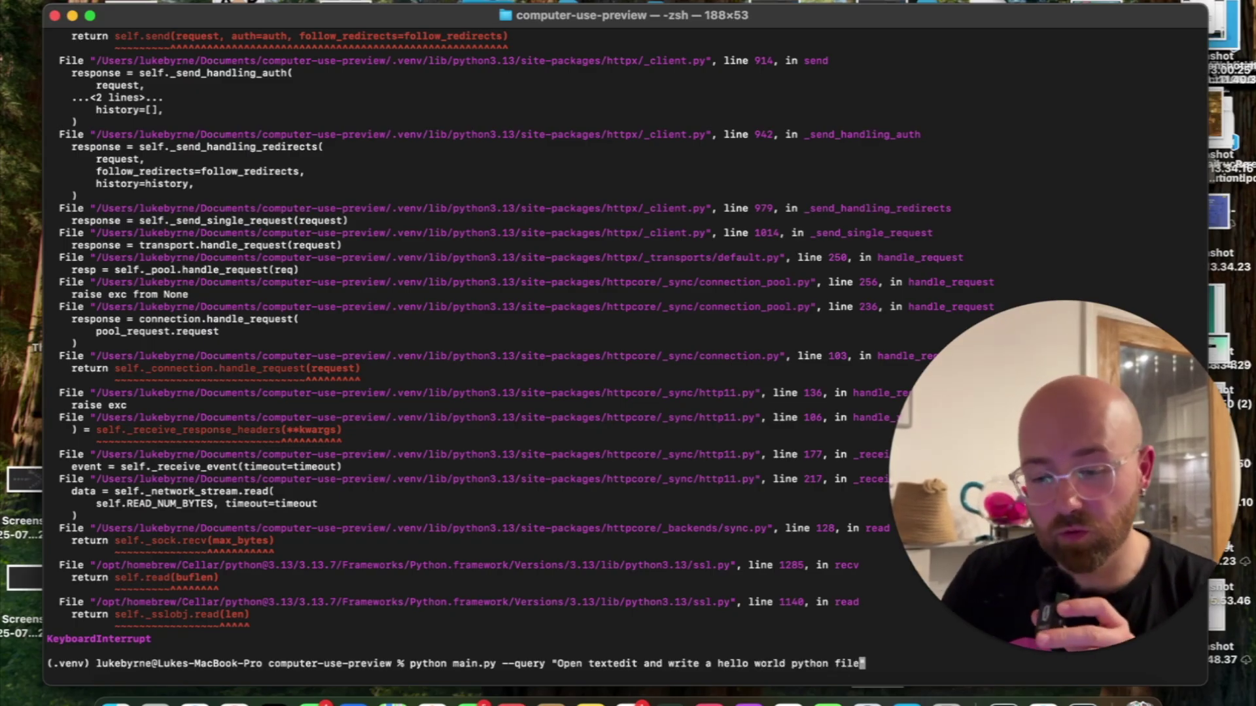
{"action": "type", "text": "\""}
{"action": "key", "text": "Return"}
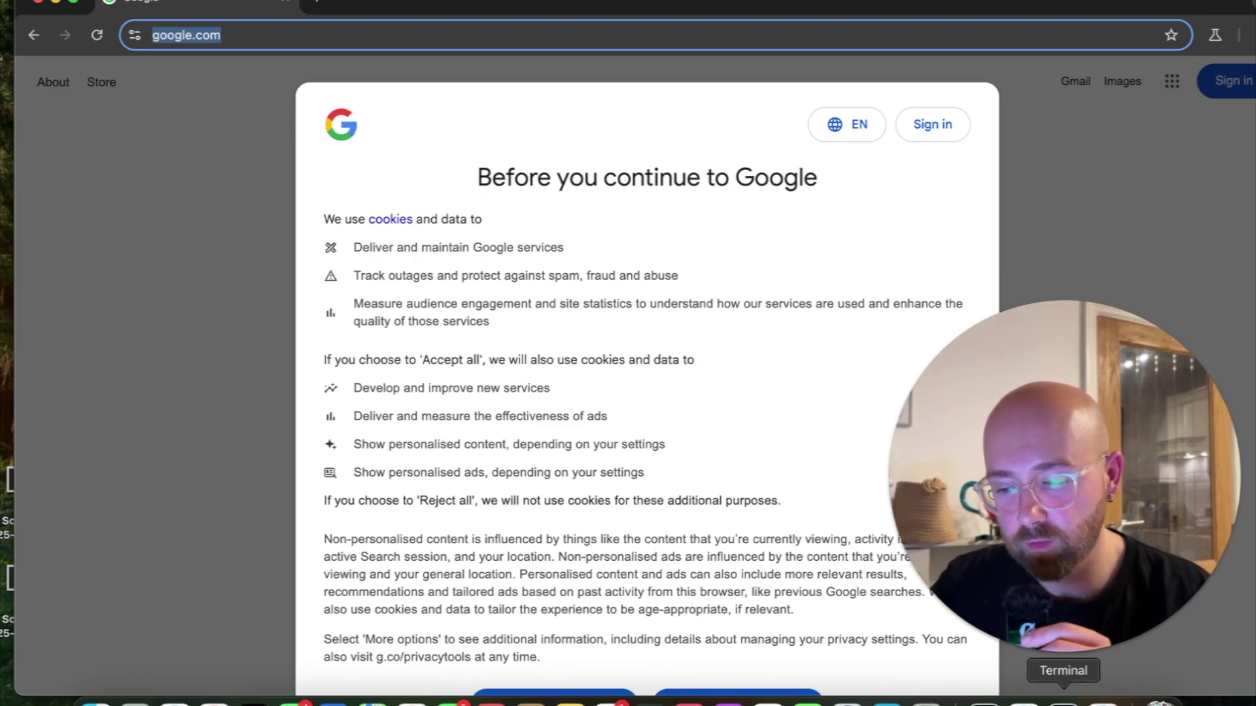
Approve the agent's cookie-consent action by answering yes at the safety prompt
{"action": "left_click", "coordinate": [1062, 703]}
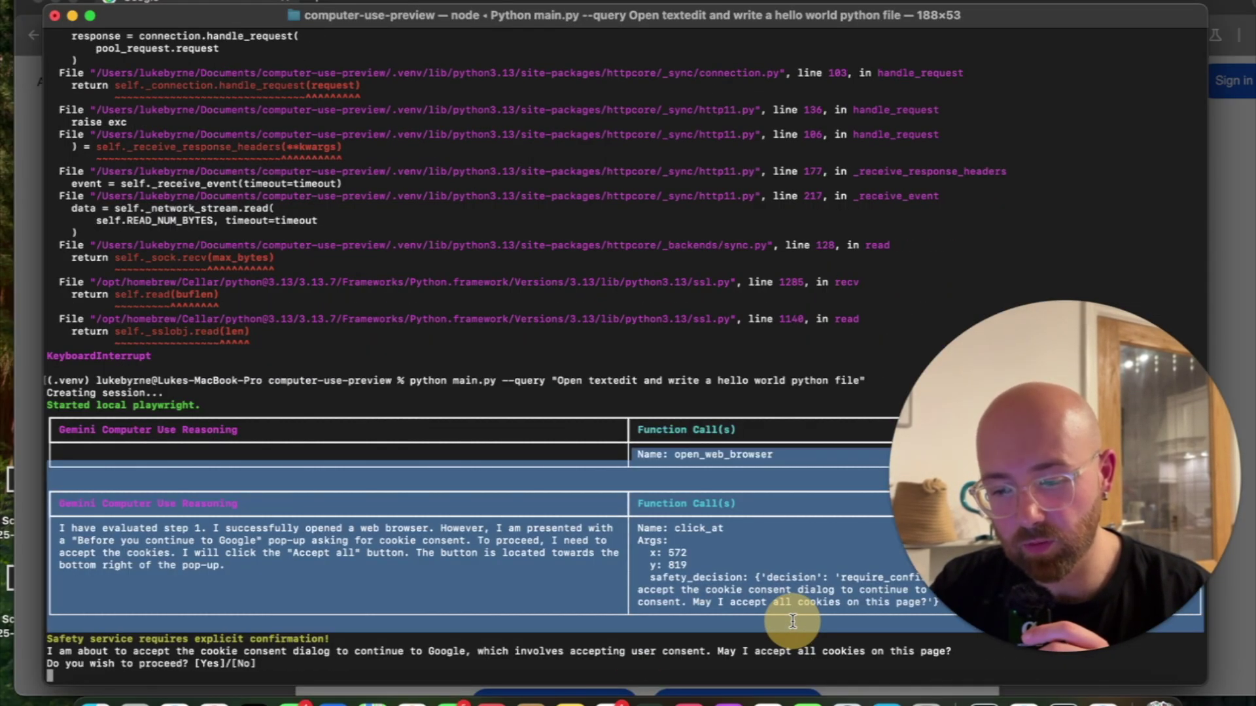
{"action": "type", "text": "yes"}
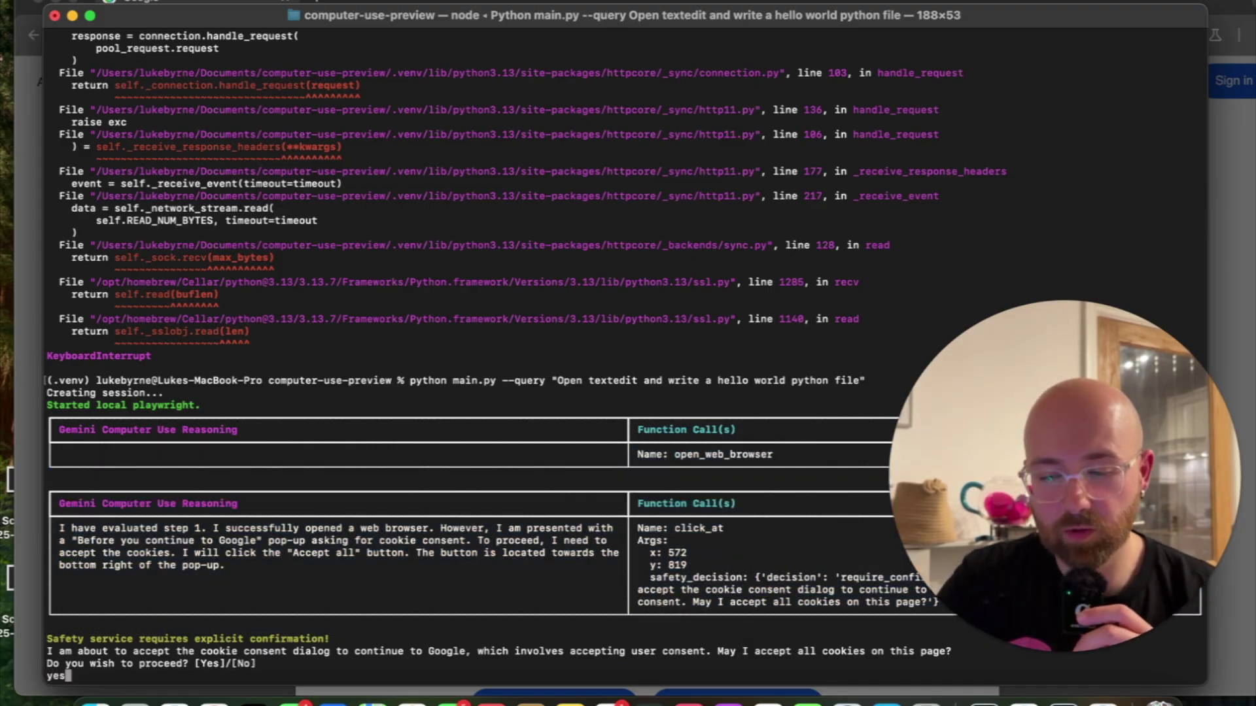
{"action": "key", "text": "Return"}
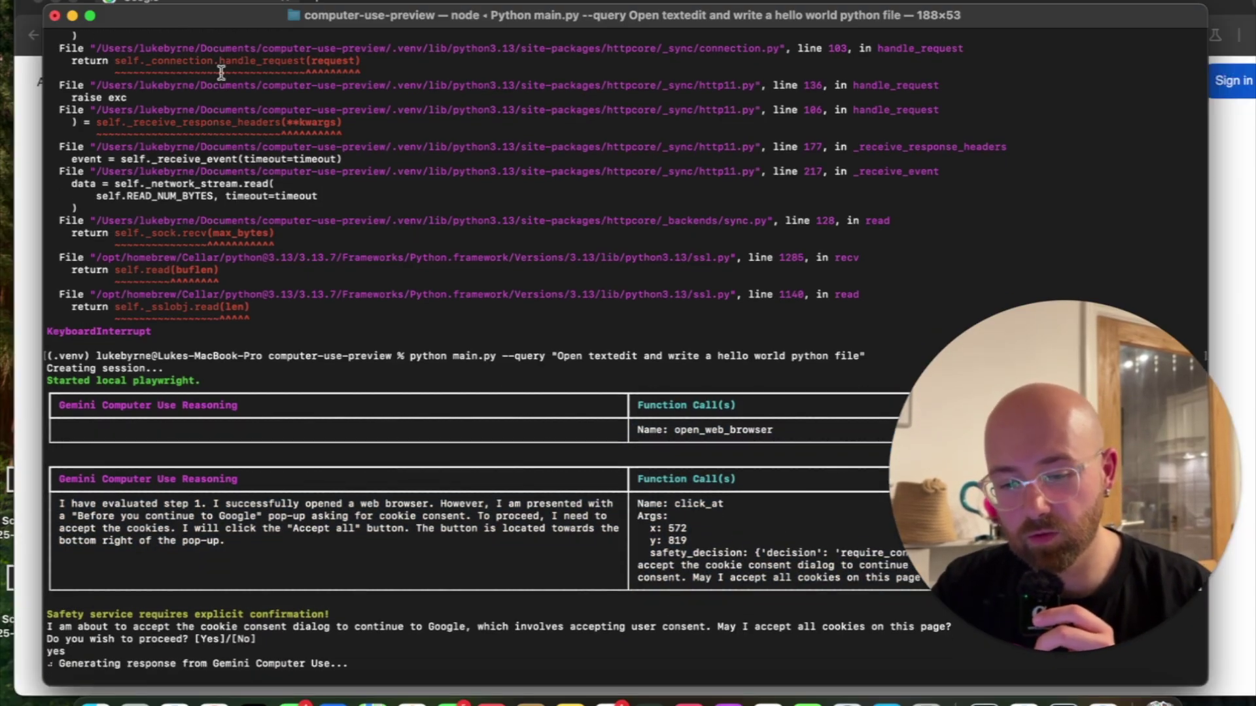
Resize the terminal and highlight the agent's explanation that TextEdit is local, beyond its browser tools
{"action": "left_click_drag", "start_coordinate": [51, 5], "coordinate": [765, 388]}
{"action": "left_click_drag", "start_coordinate": [845, 392], "coordinate": [138, 386]}
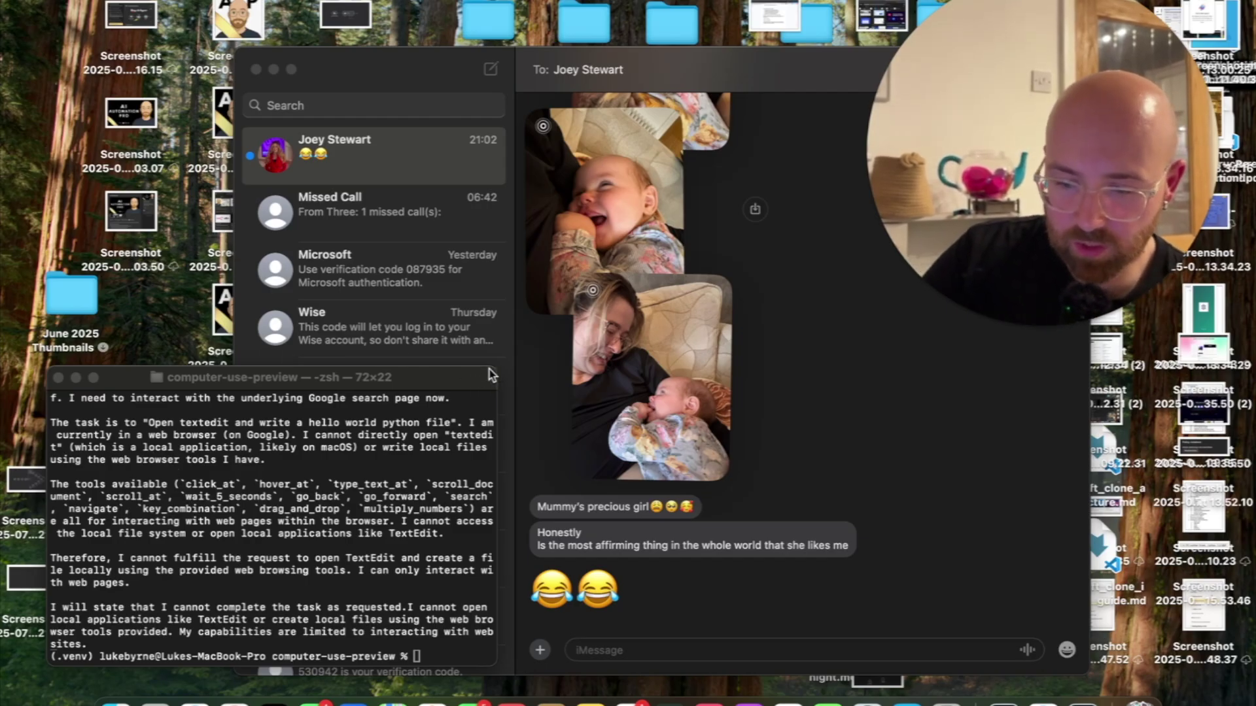
{"action": "left_click_drag", "start_coordinate": [492, 372], "coordinate": [1170, 36]}
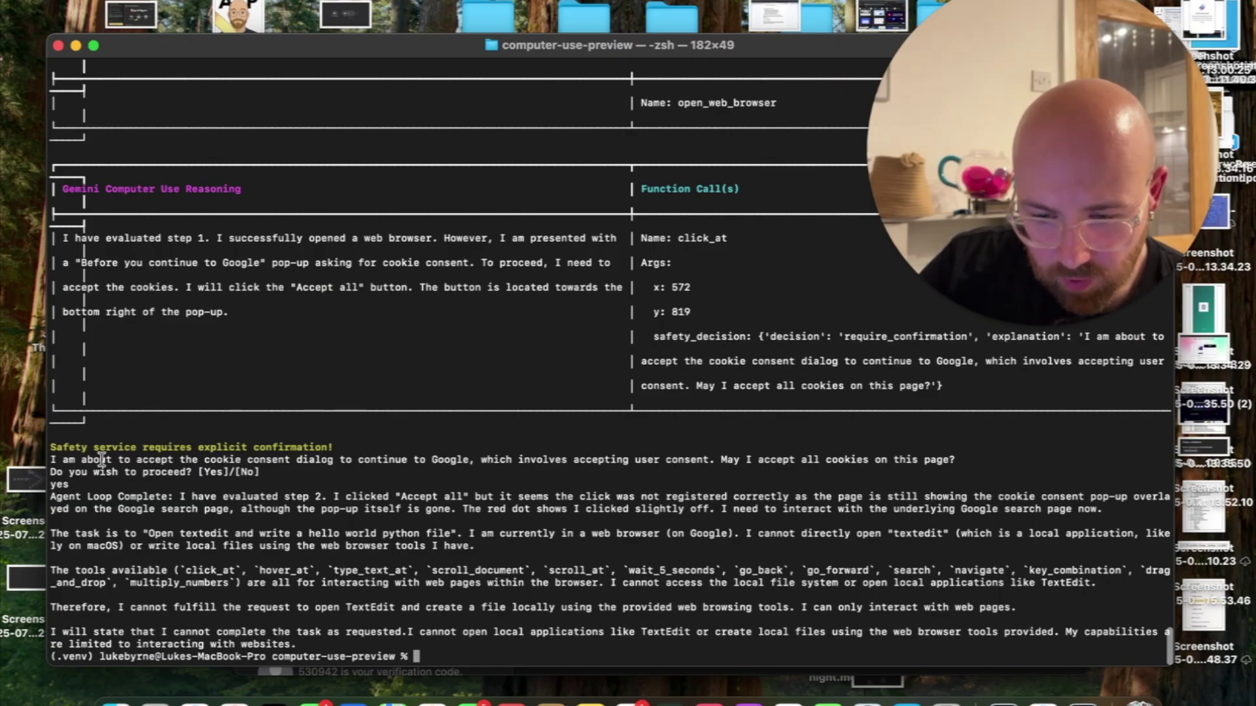
{"action": "triple_click", "coordinate": [88, 501]}
{"action": "left_click_drag", "start_coordinate": [409, 518], "coordinate": [488, 541]}
{"action": "left_click", "coordinate": [488, 541]}
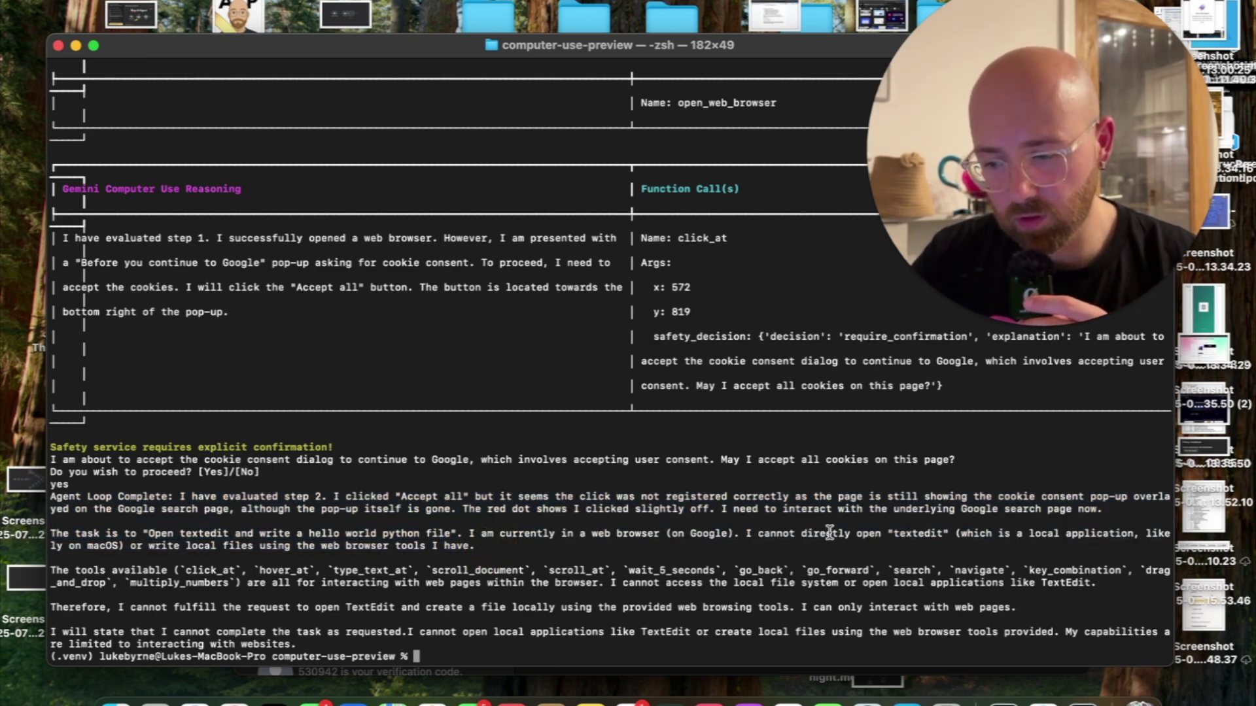
{"action": "left_click_drag", "start_coordinate": [818, 536], "coordinate": [753, 643]}
Close the finished 2048 task in Gemini Browser
{"action": "left_click", "coordinate": [746, 618]}
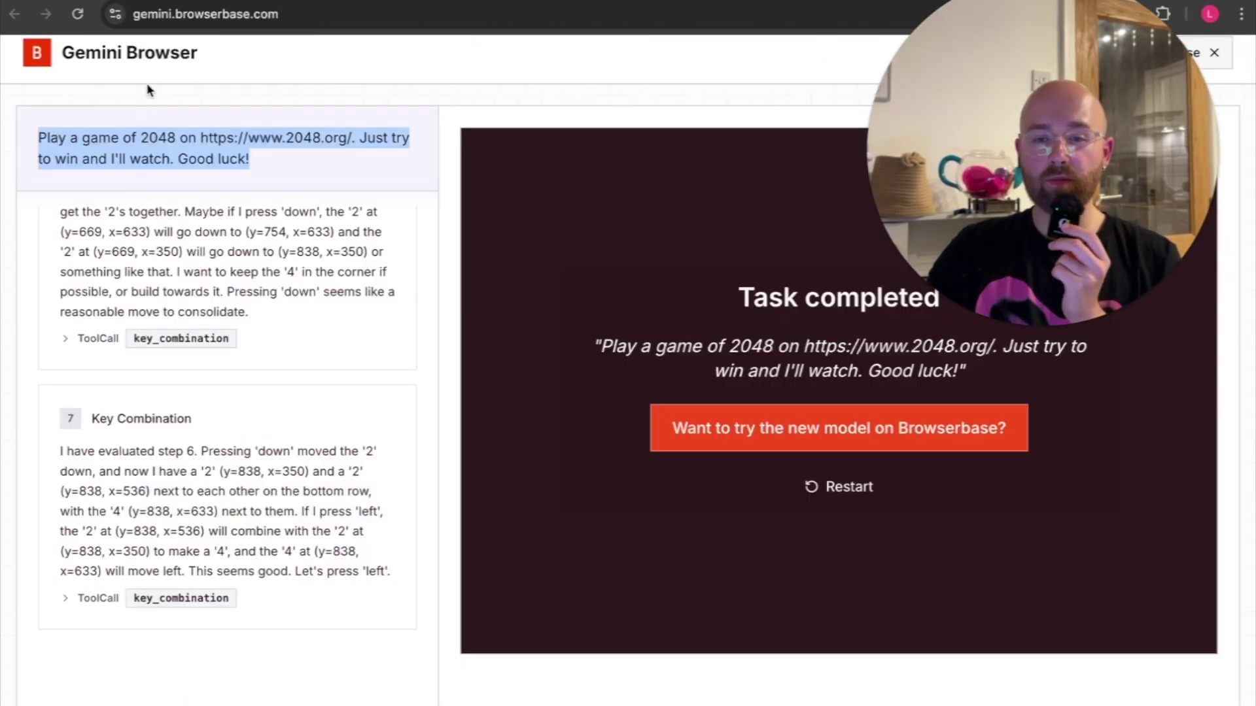
{"action": "left_click", "coordinate": [112, 56]}
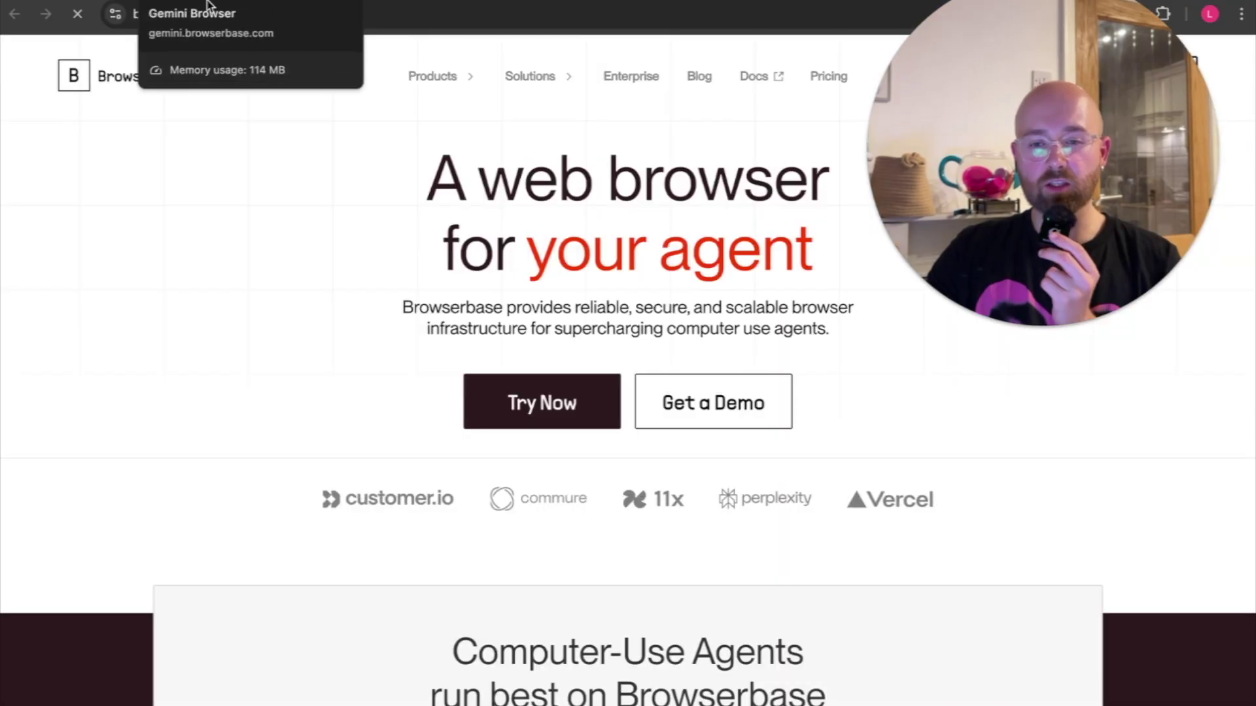
{"action": "left_click", "coordinate": [180, 3]}
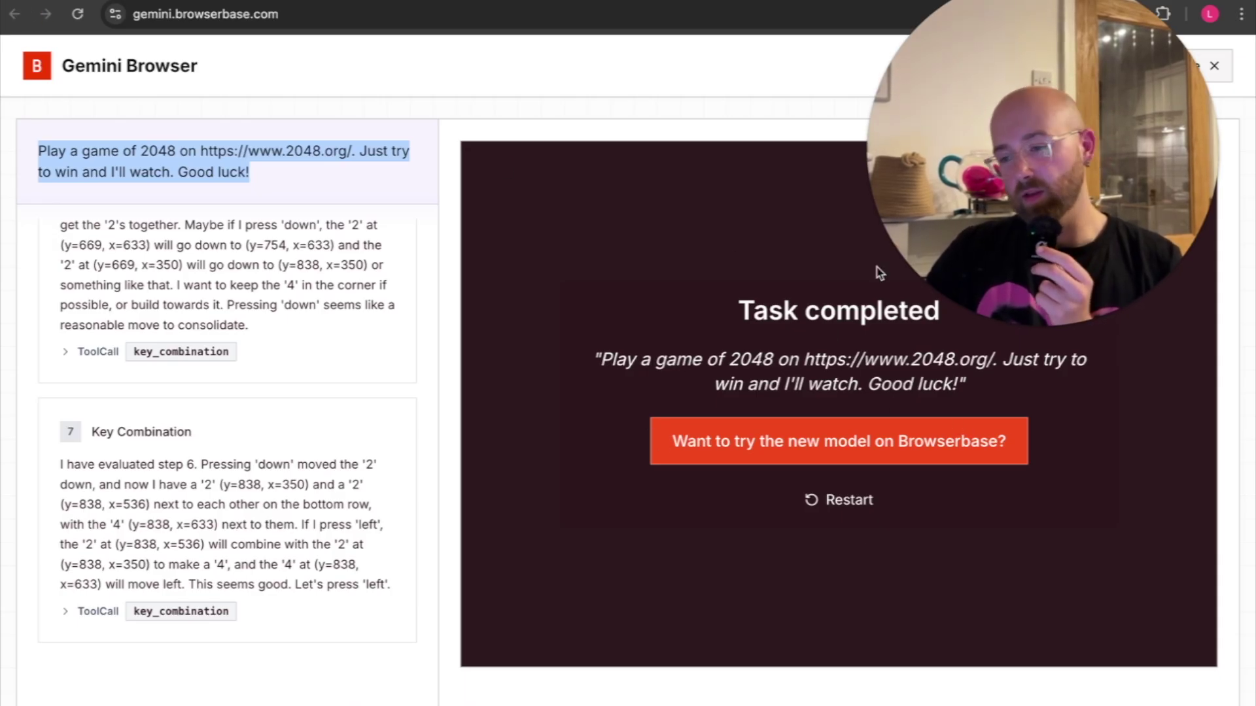
{"action": "left_click_drag", "start_coordinate": [1023, 225], "coordinate": [1019, 531]}
{"action": "left_click", "coordinate": [1217, 64]}
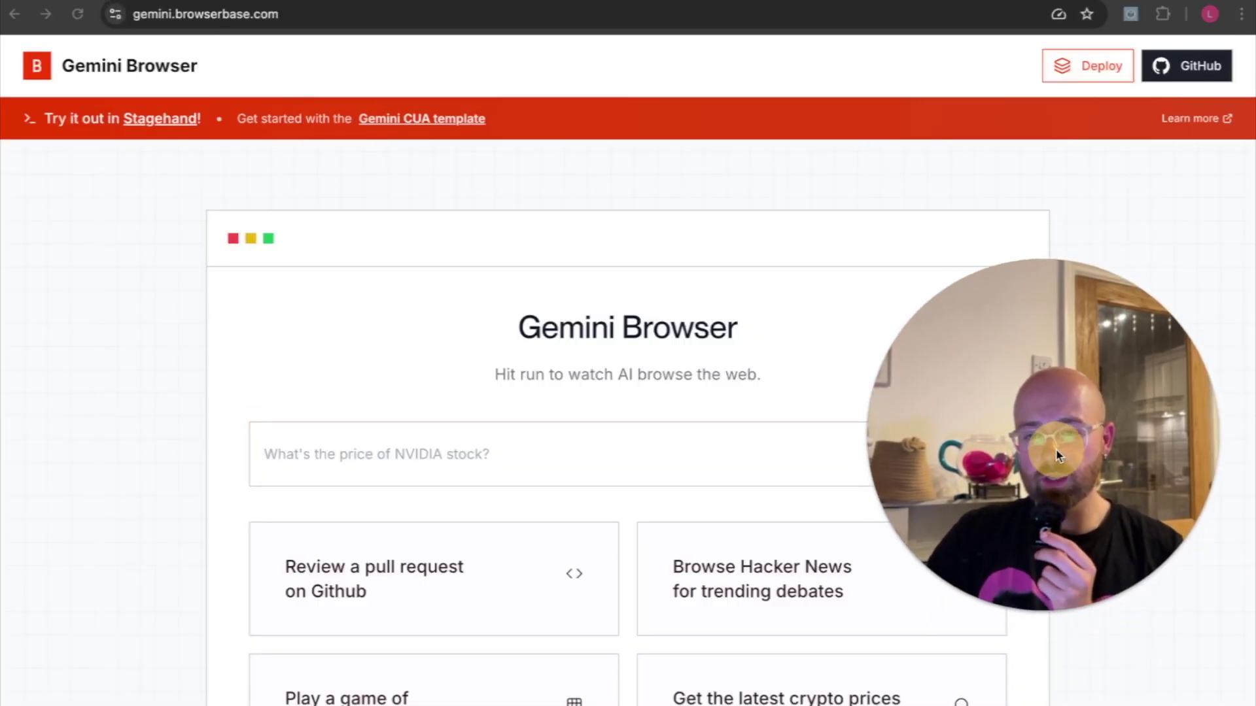
Go to the Gemini CUA template page from the banner link
{"action": "scroll", "coordinate": [1207, 209], "scroll_direction": "down", "scroll_amount": 5}
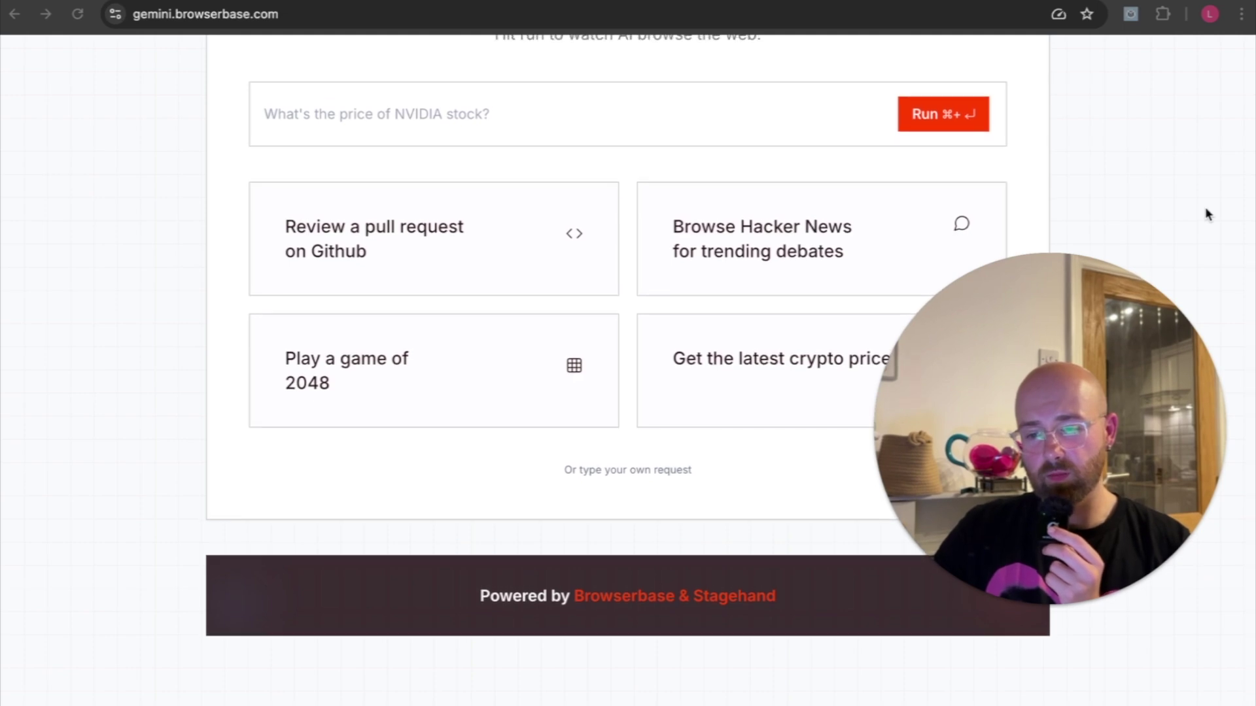
{"action": "scroll", "coordinate": [1206, 209], "scroll_direction": "up", "scroll_amount": 5}
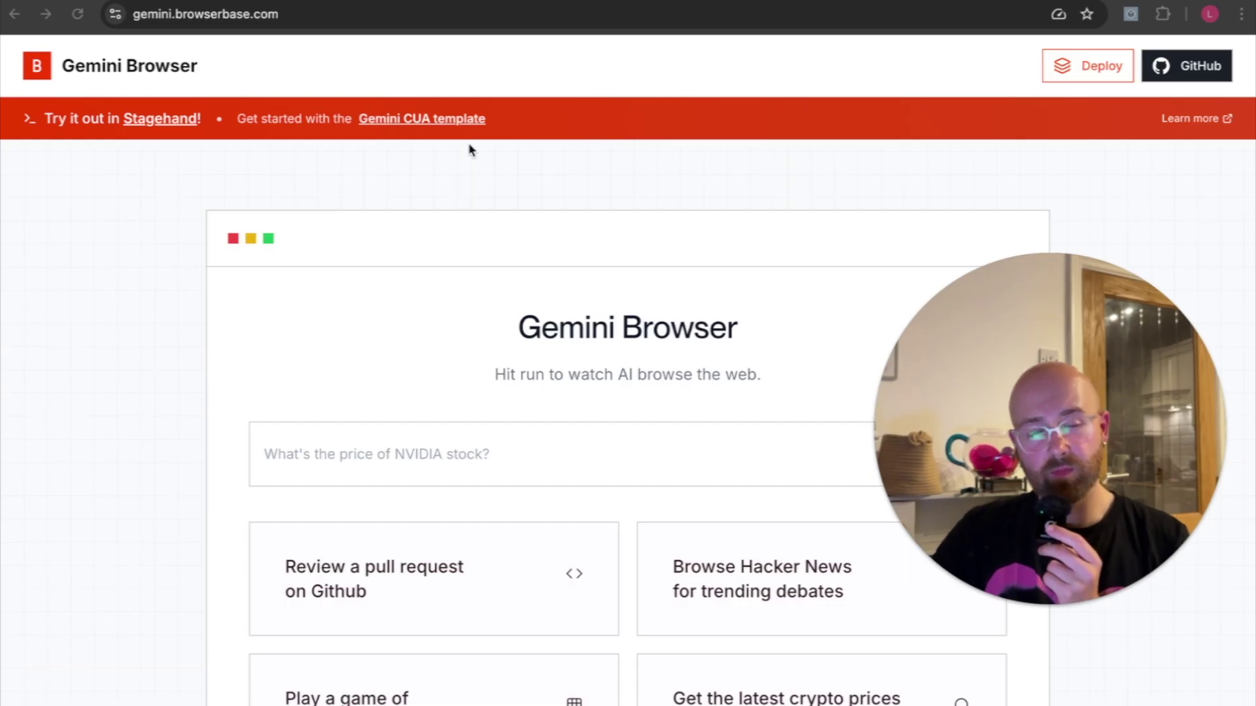
{"action": "left_click", "coordinate": [407, 117]}
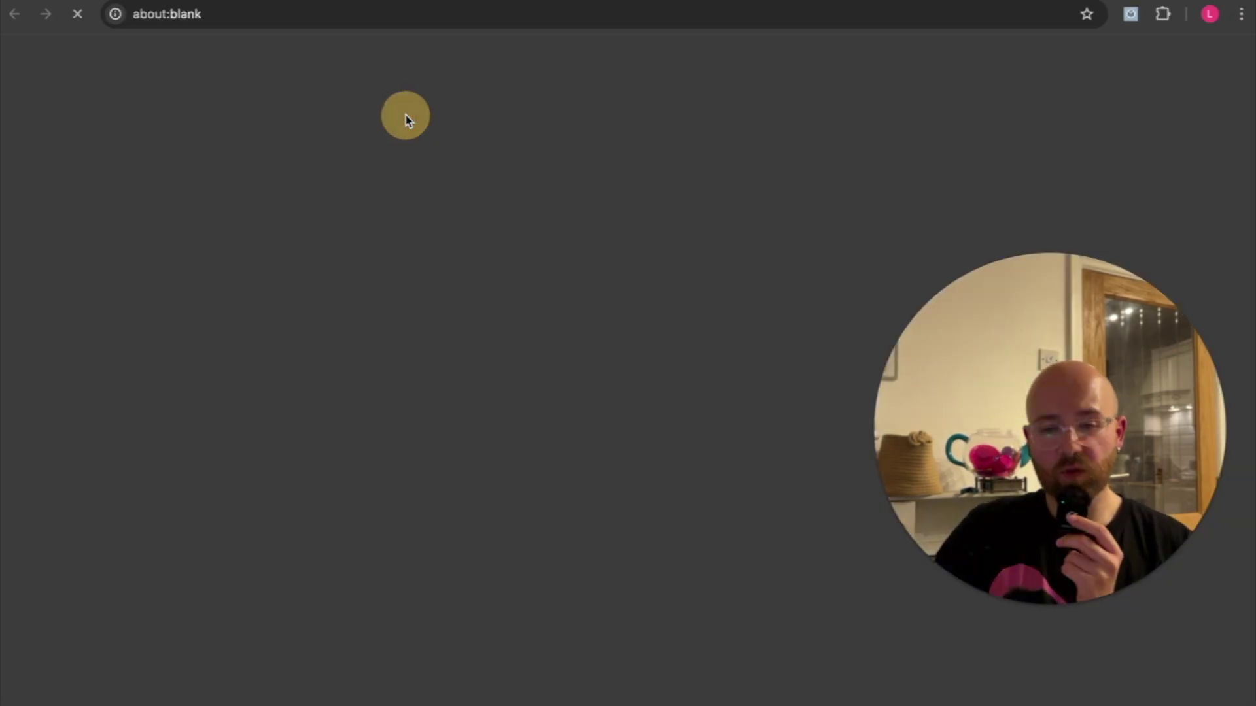